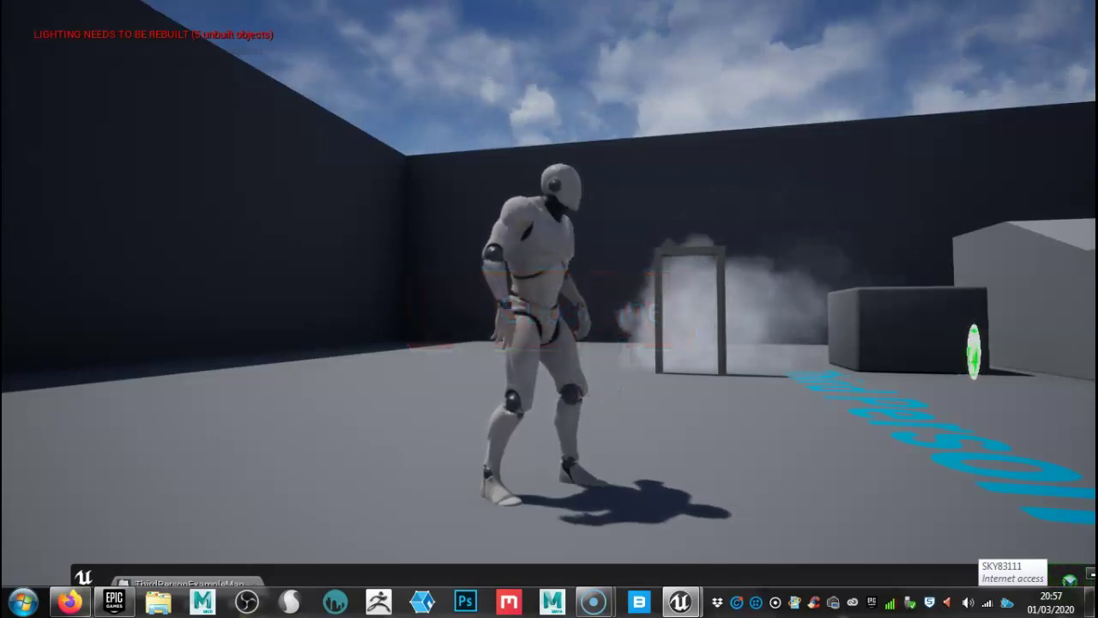
- Playtest the teleporters by running the character through the steaming door frame to the other platform and back, and end the play session
drag(178, 280, 408, 293)
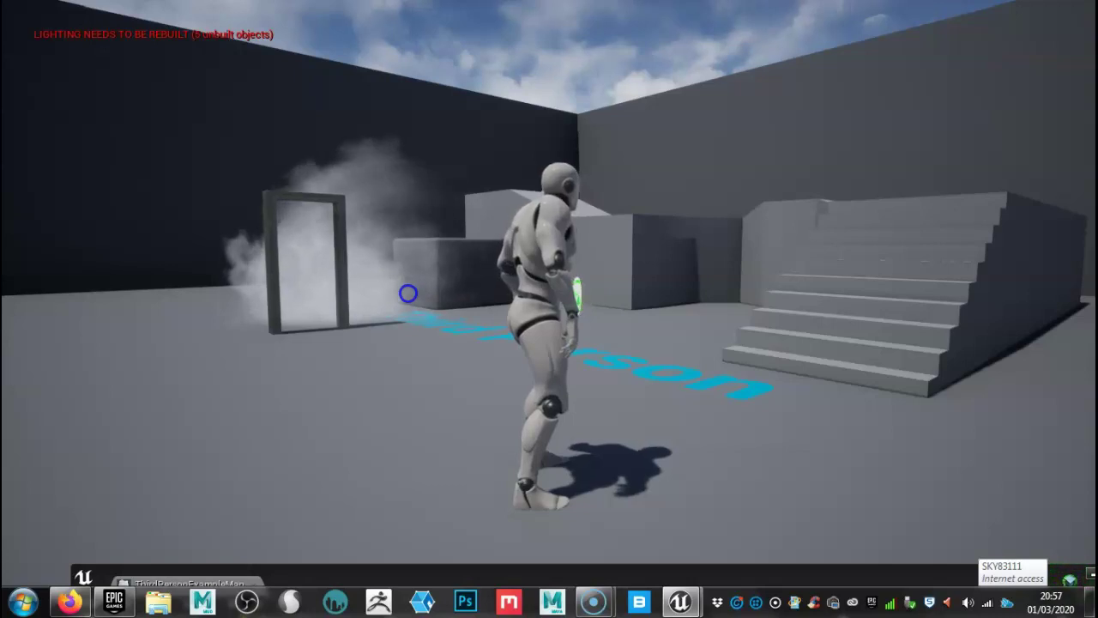
drag(408, 294, 395, 295)
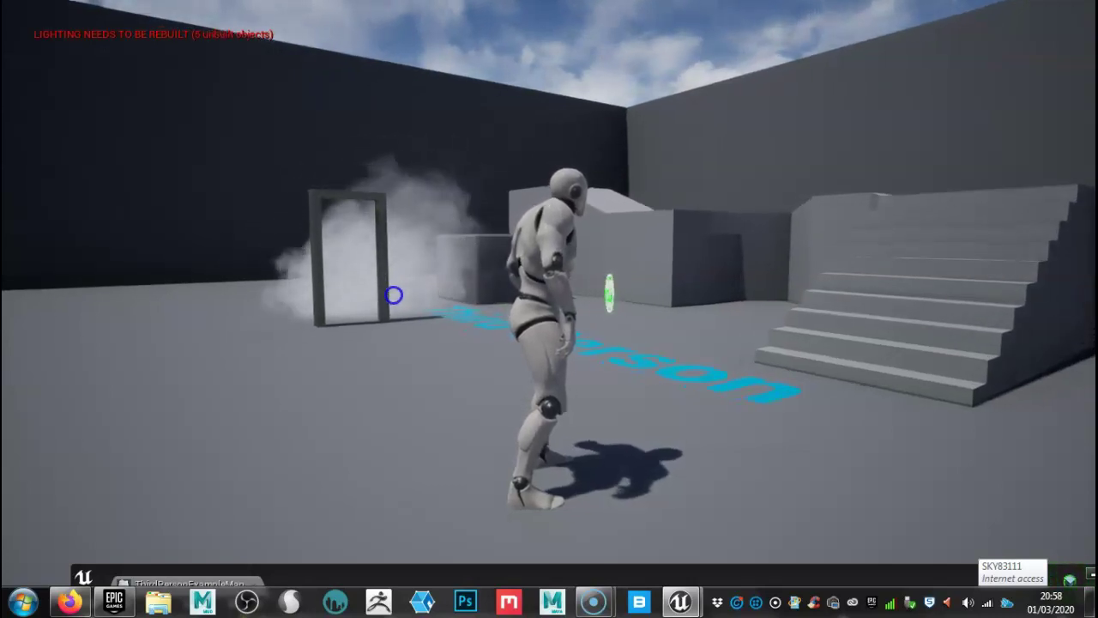
drag(393, 294, 197, 450)
key(w)
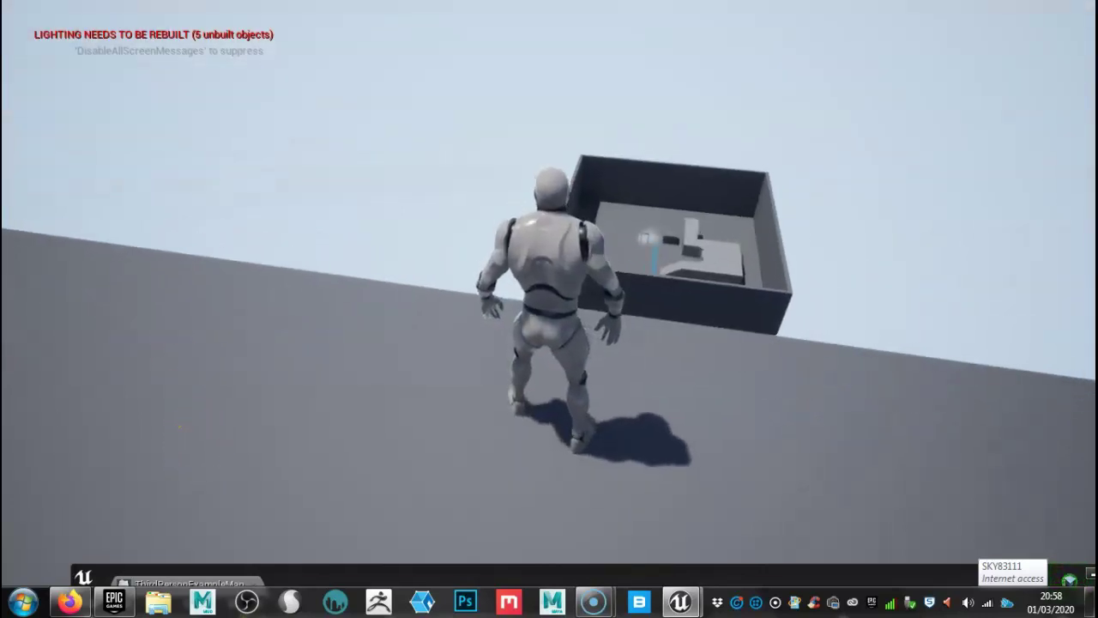
drag(206, 452, 1083, 413)
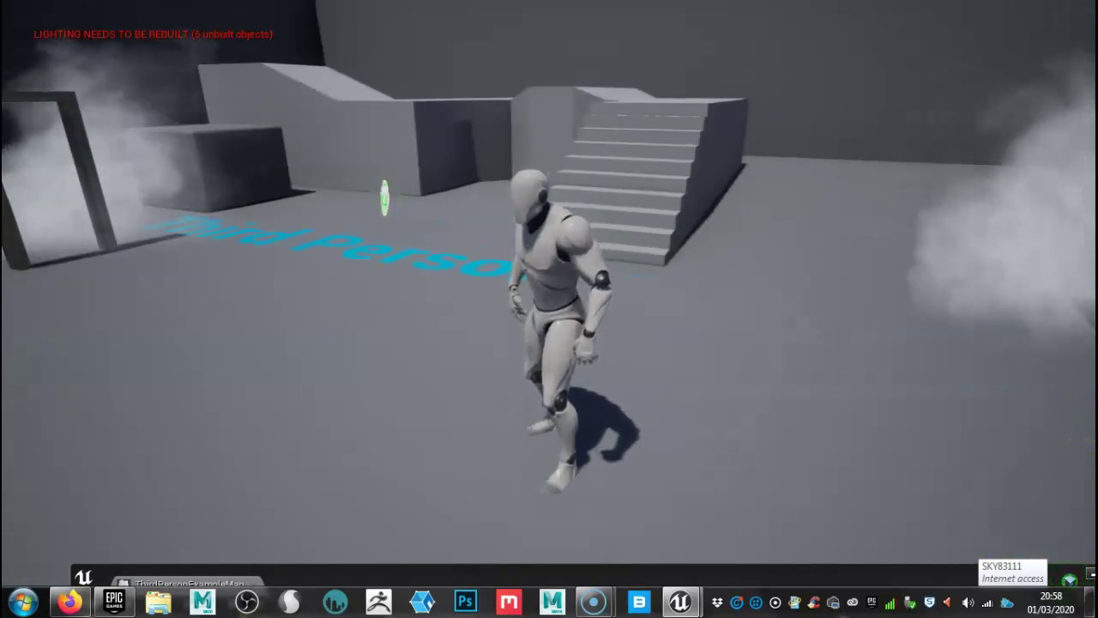
key(Escape)
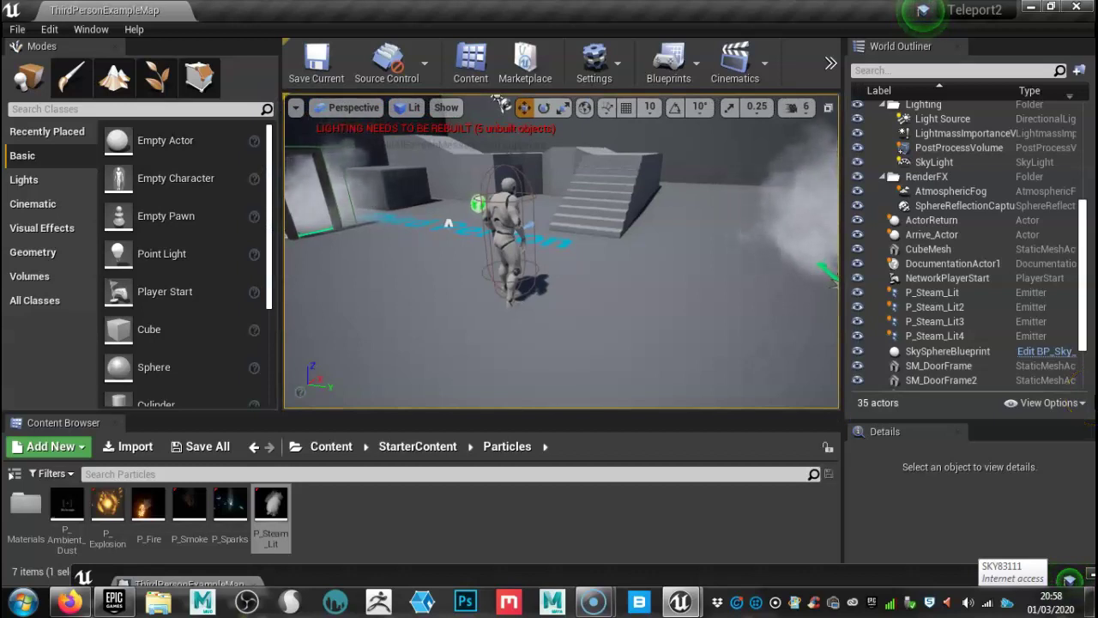
- Bring up the Level Blueprint and examine how the Exit group's overlap event, Teleport, Get Player Character and Arrive_Actor location nodes are wired
click(625, 587)
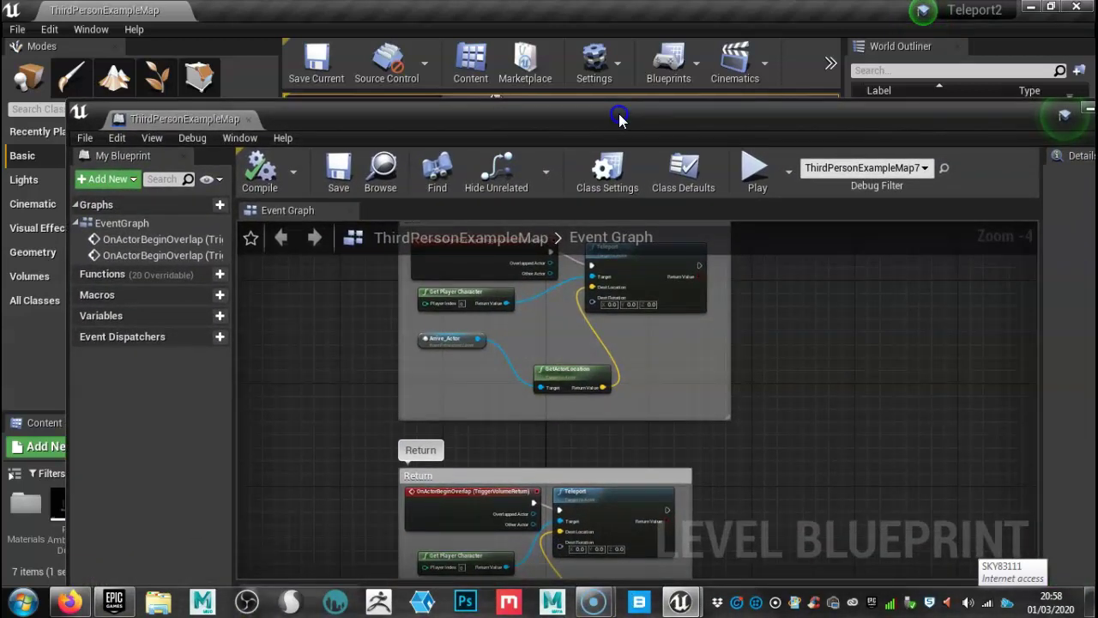
drag(620, 115, 610, 75)
scroll(742, 316, down, 2)
right_drag(741, 316, 778, 378)
scroll(721, 343, up, 2)
click(443, 314)
scroll(502, 305, up, 3)
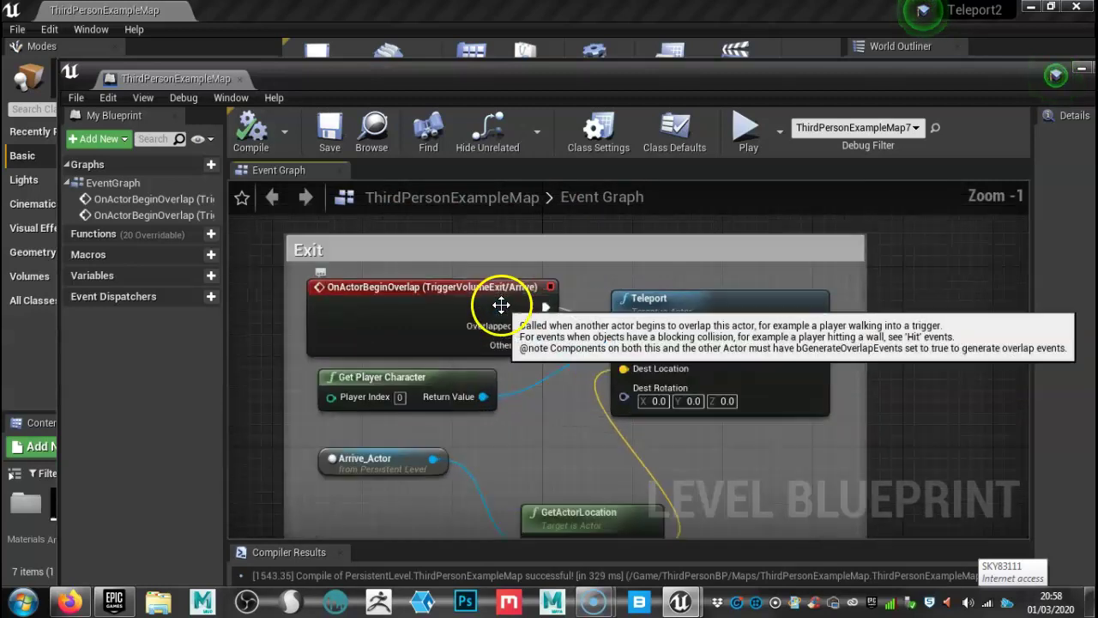
click(429, 304)
click(436, 318)
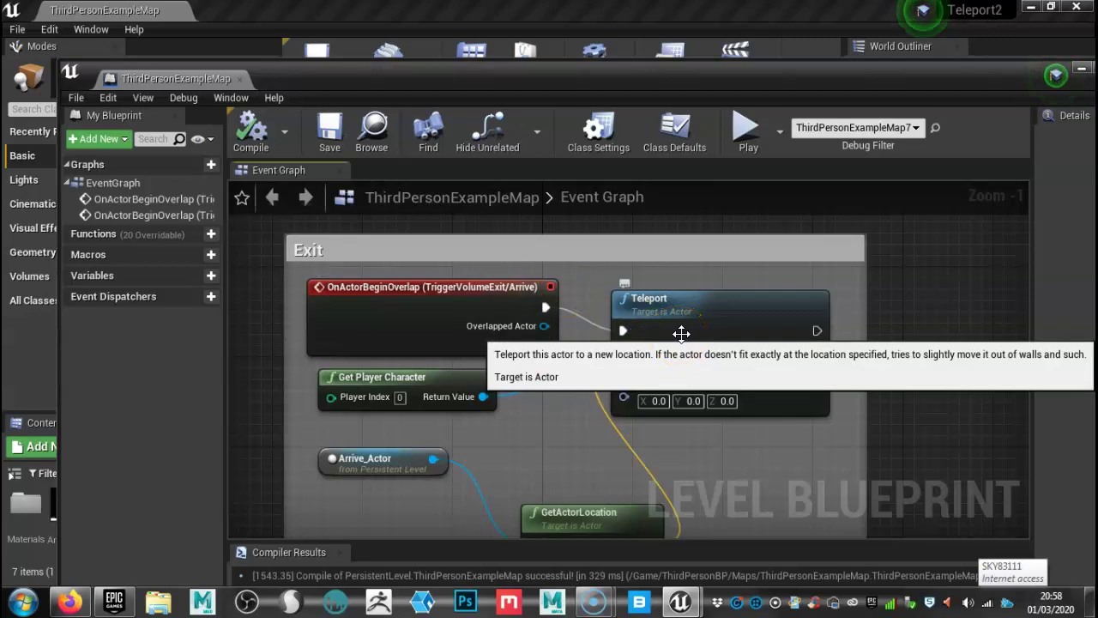
click(656, 370)
click(658, 369)
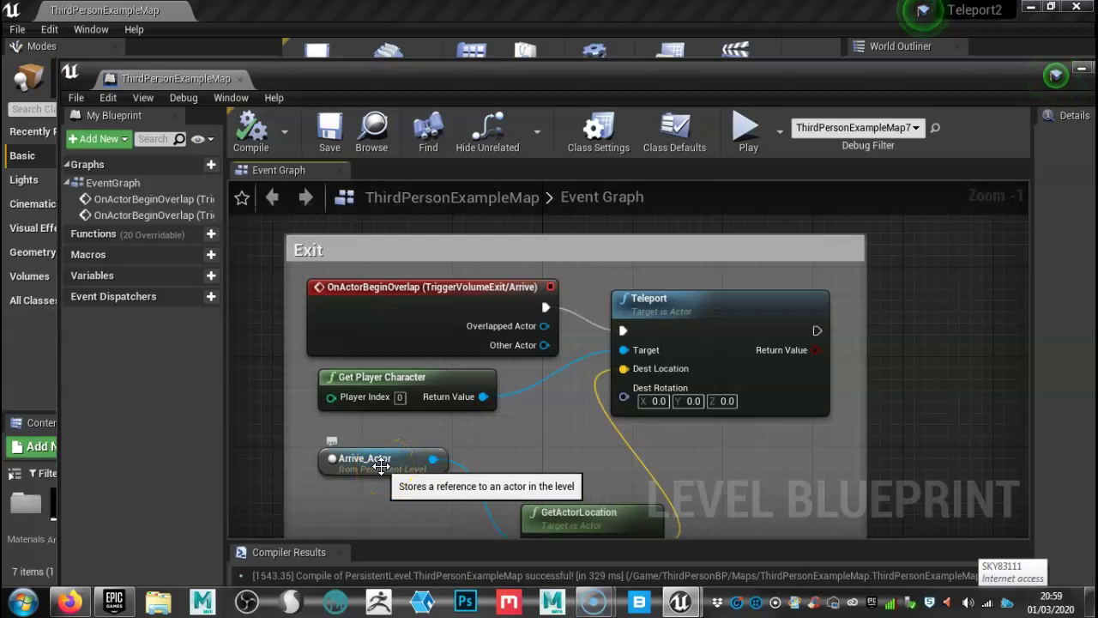
click(454, 481)
drag(494, 511, 535, 515)
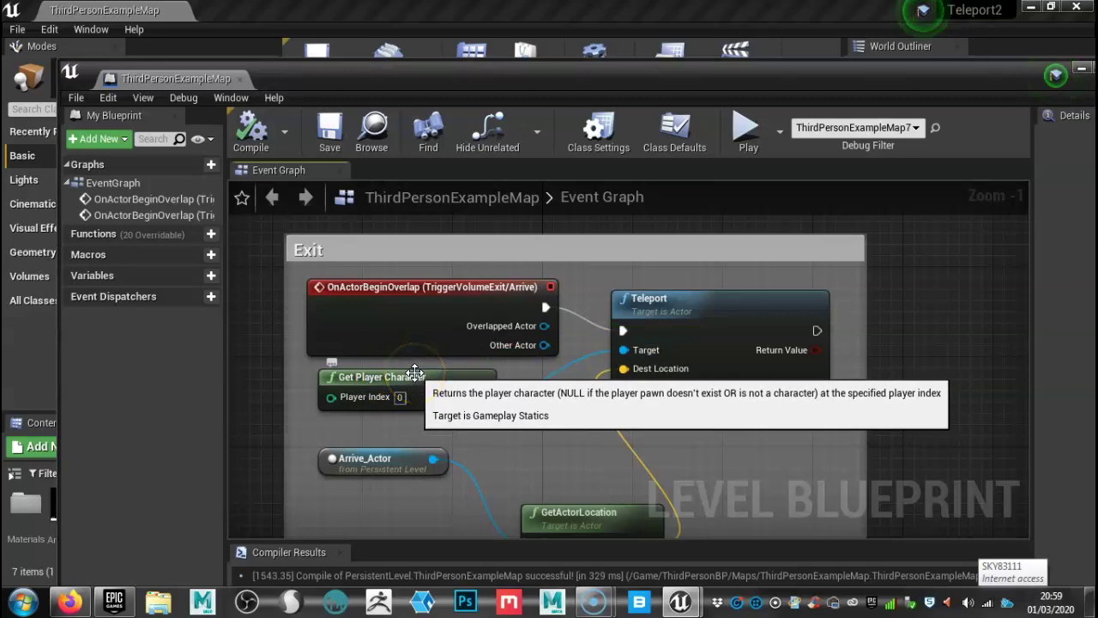
click(944, 361)
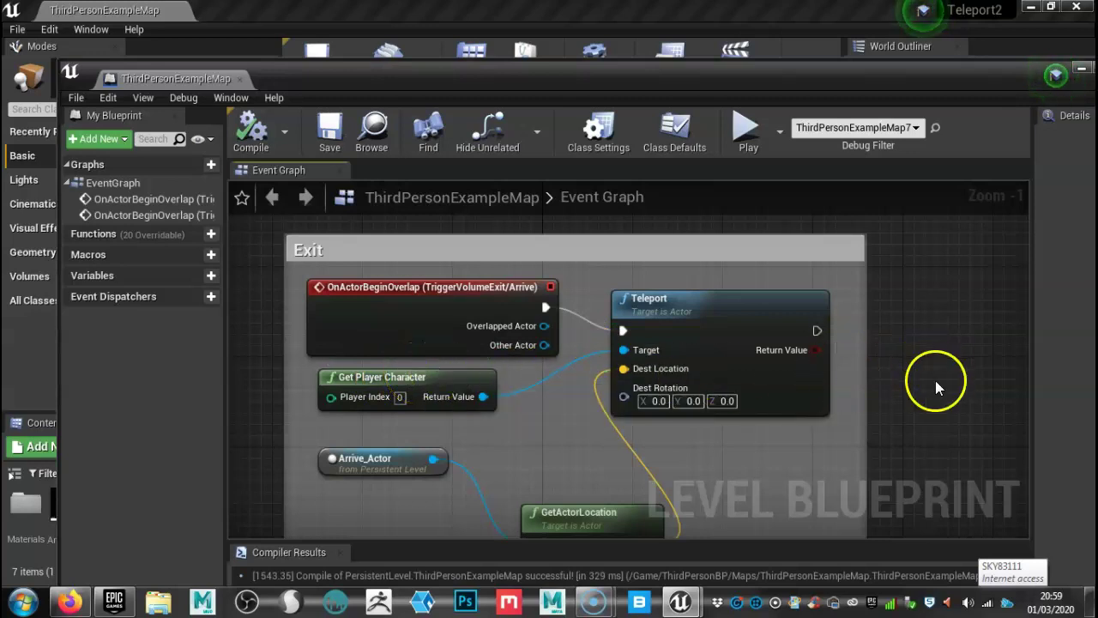
- Examine the Return group's overlap event, Teleport, ActorReturn and GetActorLocation nodes, and compare its layout with the Exit group
right_drag(936, 391, 952, 284)
right_drag(883, 361, 927, 399)
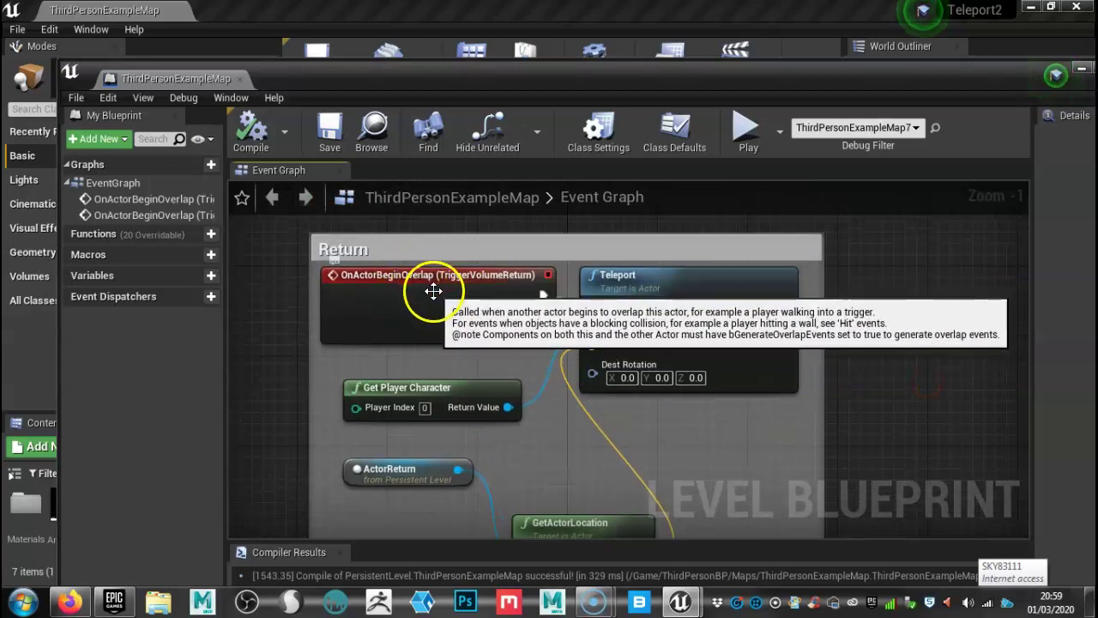
right_drag(867, 400, 865, 341)
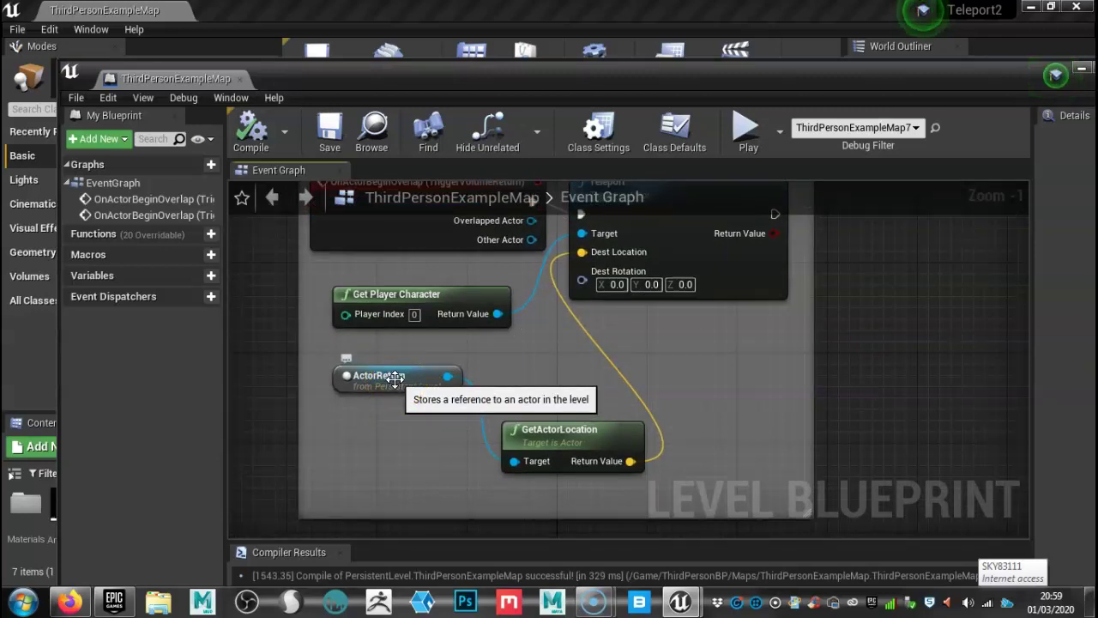
click(404, 375)
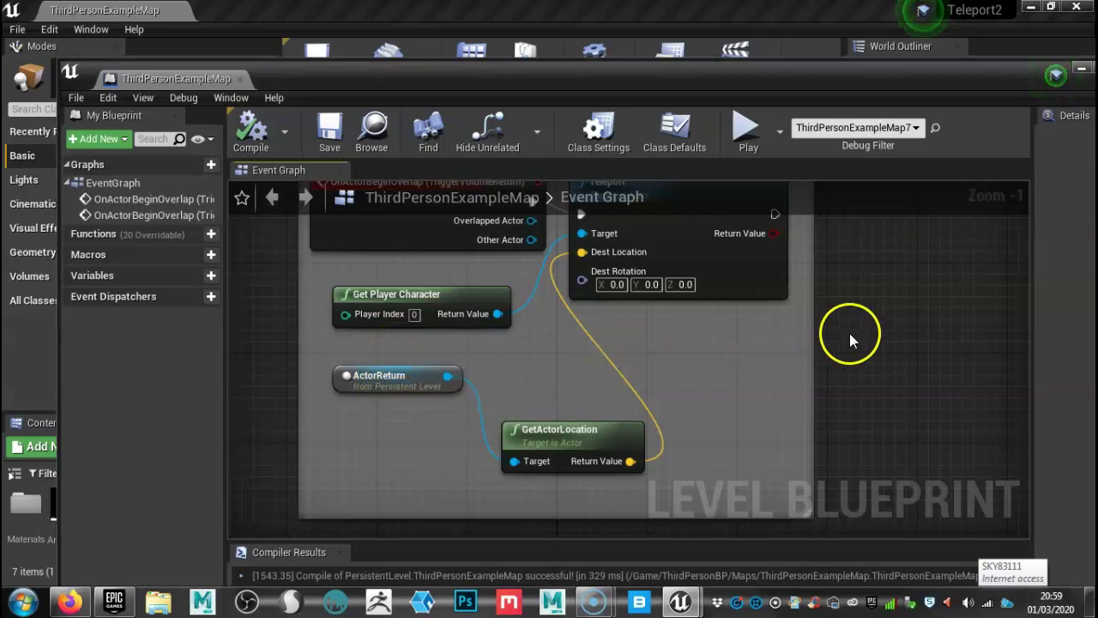
mouse_move(854, 331)
right_down()
mouse_move(871, 380)
mouse_move(623, 458)
mouse_move(598, 478)
mouse_move(613, 475)
right_up()
scroll(641, 363, down, 6)
right_drag(674, 365, 591, 365)
scroll(575, 318, up, 2)
right_drag(574, 316, 654, 368)
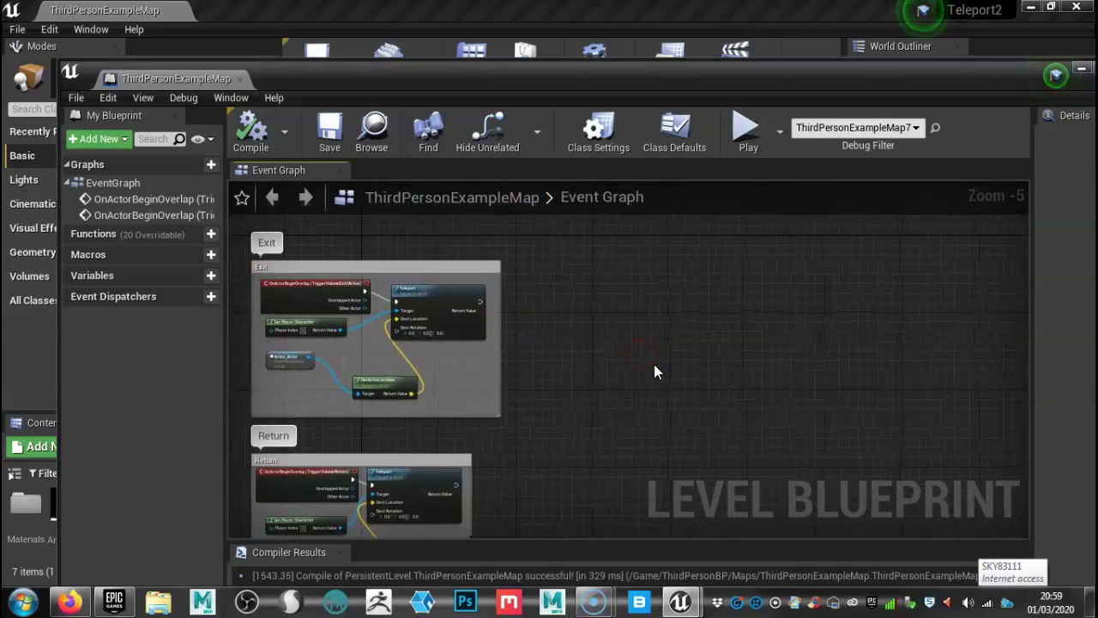
- Move the Level Blueprint window clear of the level viewport and look over the arena, the separate platform and the open floor
drag(654, 91, 634, 458)
scroll(571, 278, down, 5)
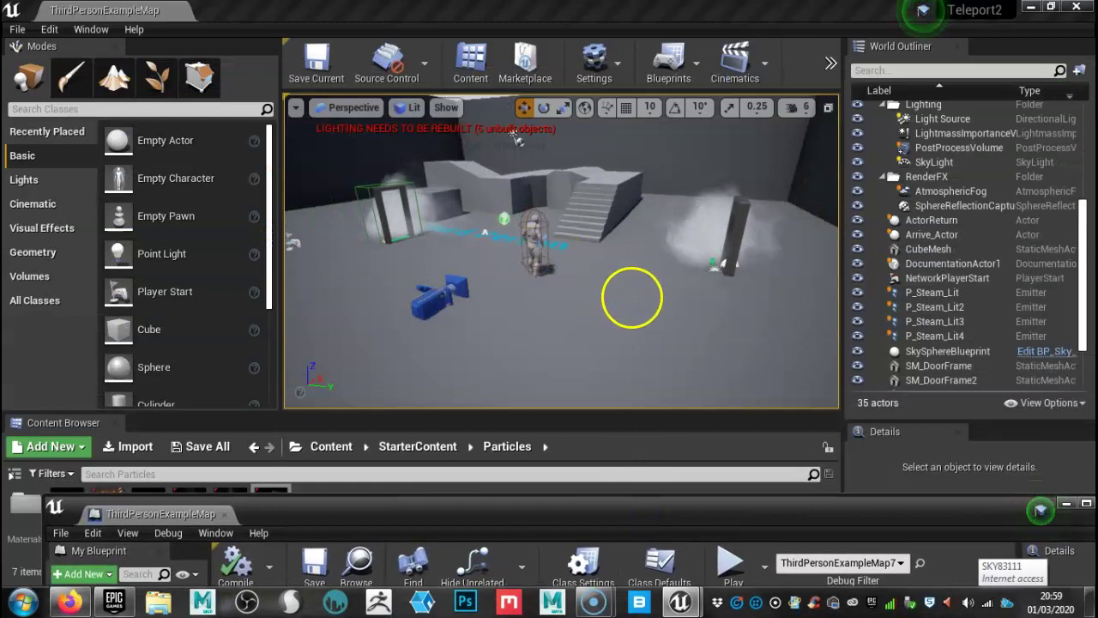
scroll(634, 298, down, 8)
alt+drag(529, 341, 607, 334)
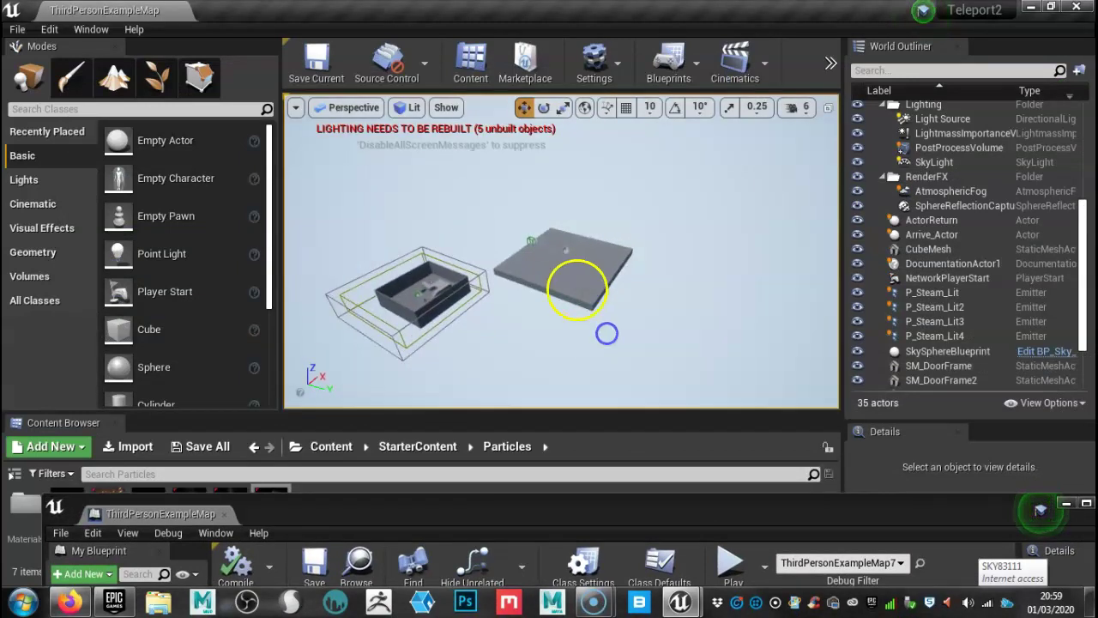
click(432, 290)
key(f)
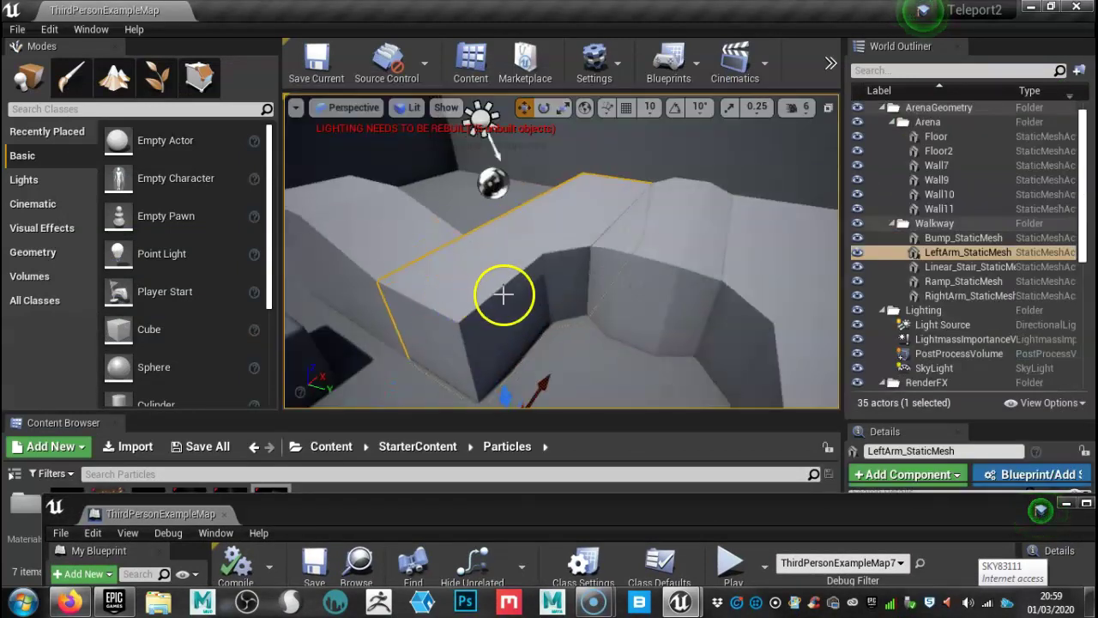
scroll(590, 333, down, 5)
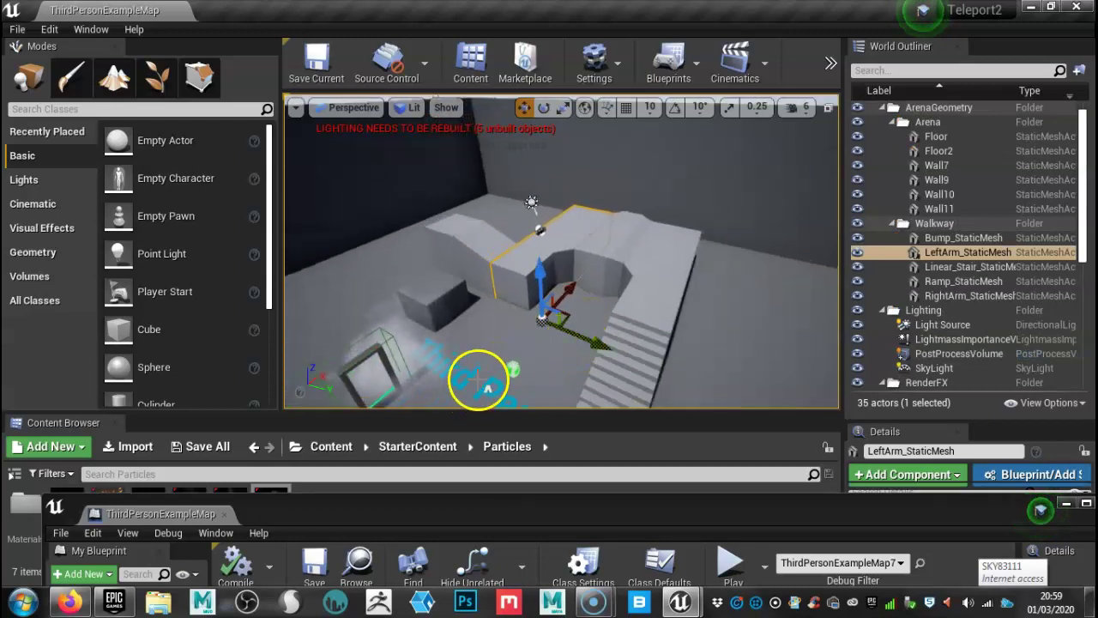
right_drag(478, 380, 446, 421)
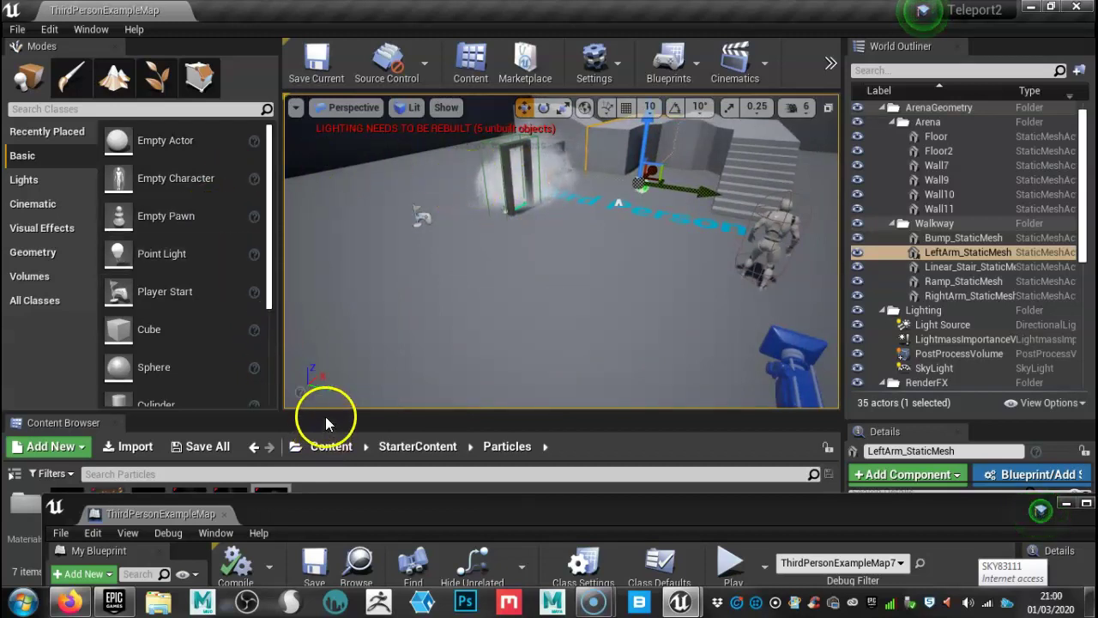
- Enlarge the Content Browser and place an SM_DoorFrame from the StarterContent Props folder on the open arena floor
drag(323, 414, 323, 309)
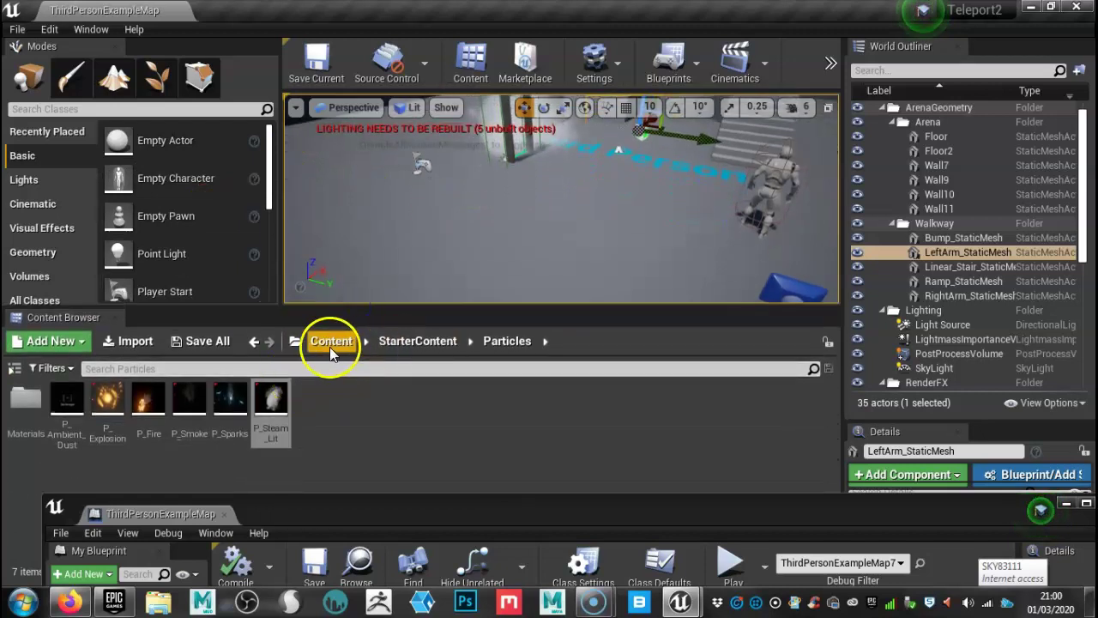
click(427, 343)
double_click(313, 400)
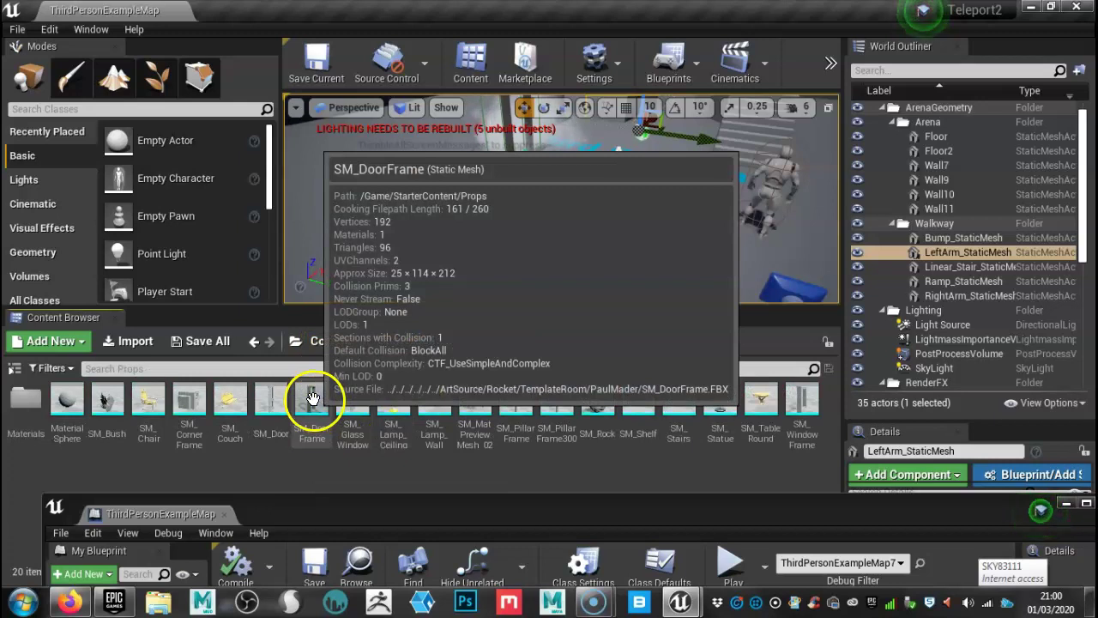
drag(312, 400, 487, 260)
click(546, 271)
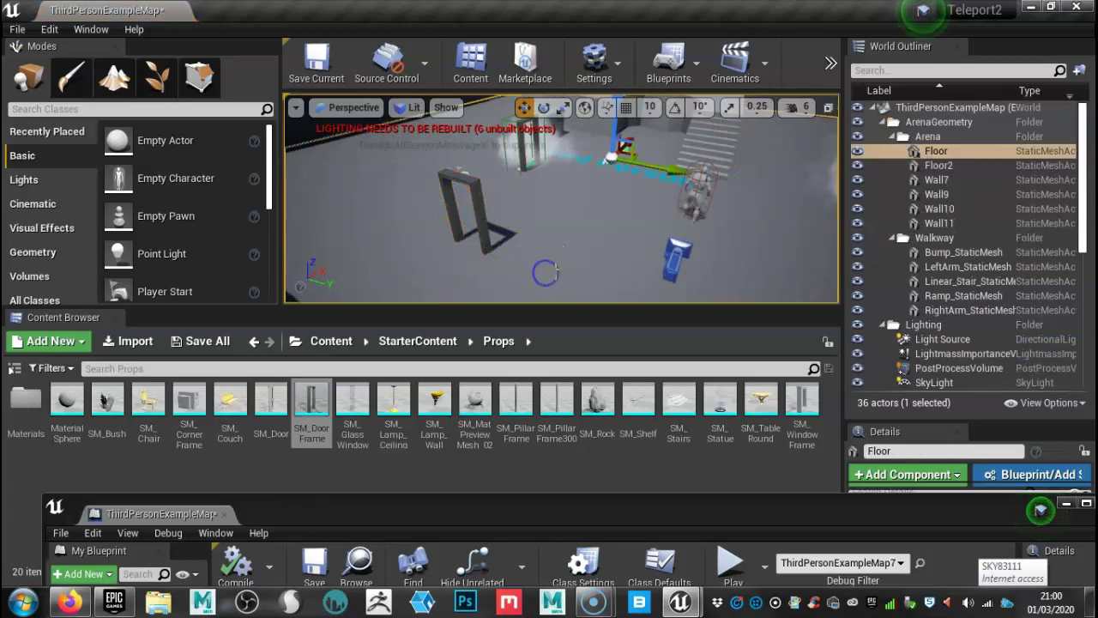
- Select the new door frame and nudge it slightly along the floor and vertically so it stands on the floor
click(485, 220)
key(f)
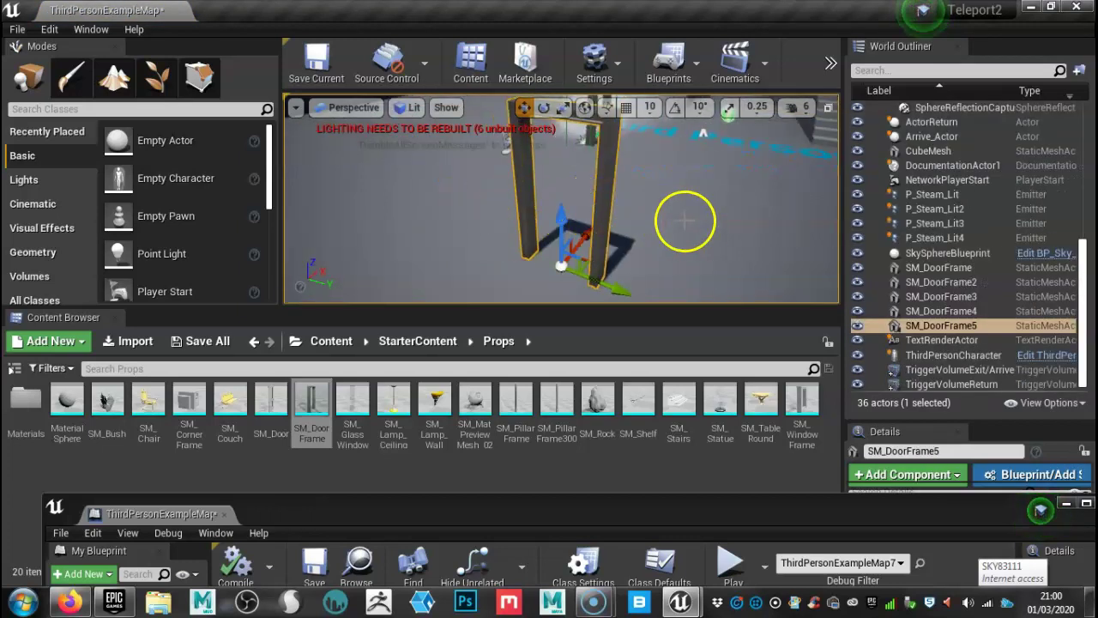
alt+drag(739, 250, 177, 175)
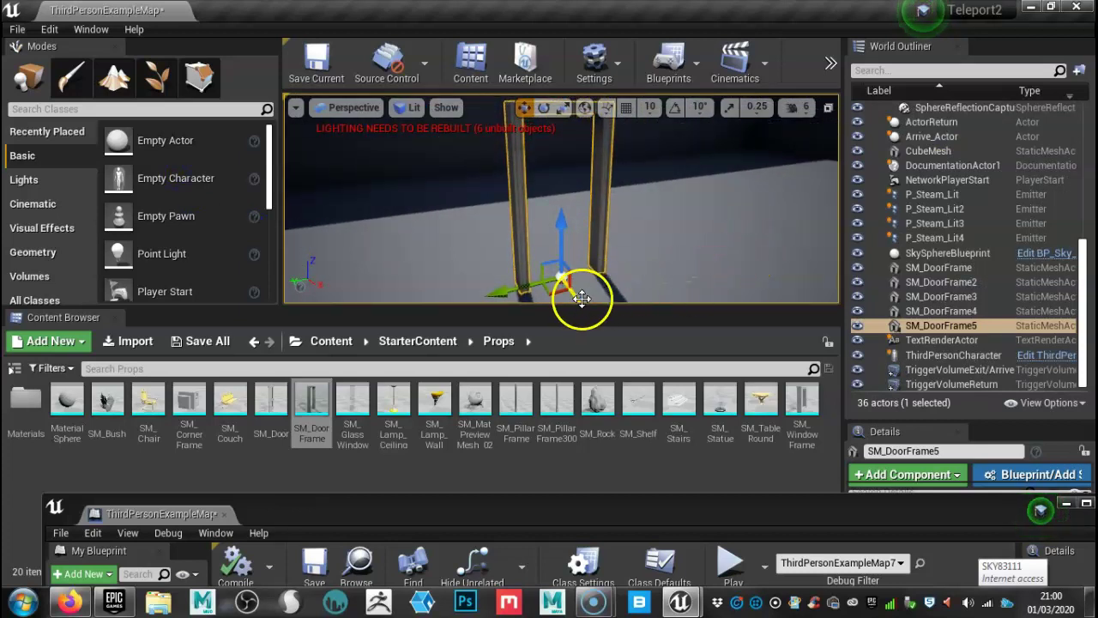
drag(575, 298, 576, 292)
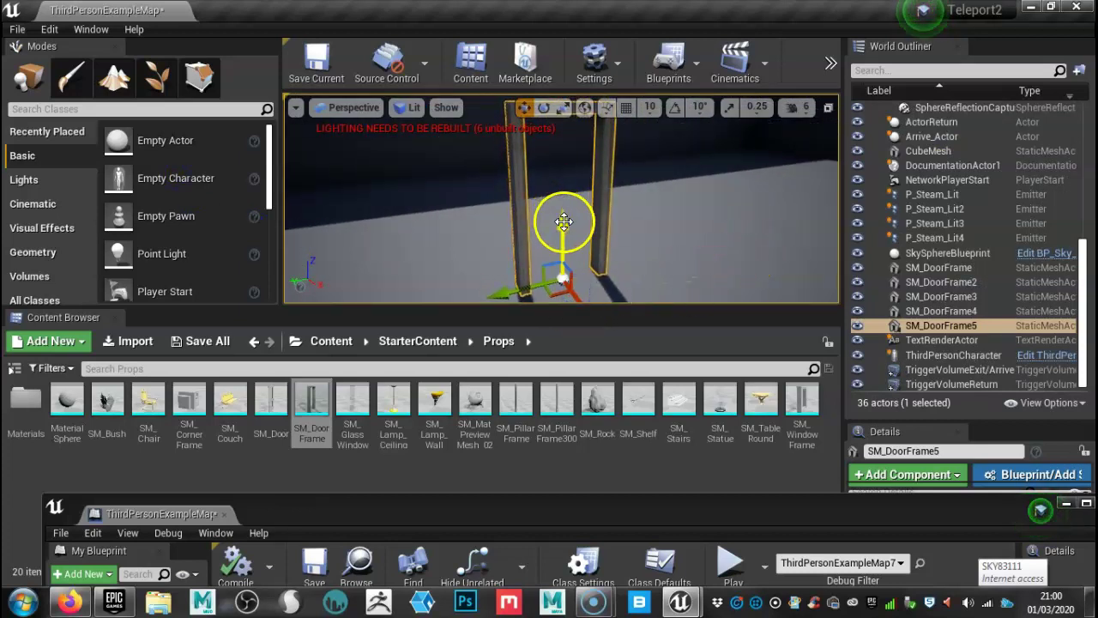
drag(563, 221, 565, 223)
alt+right_drag(711, 225, 688, 232)
alt+drag(492, 232, 572, 242)
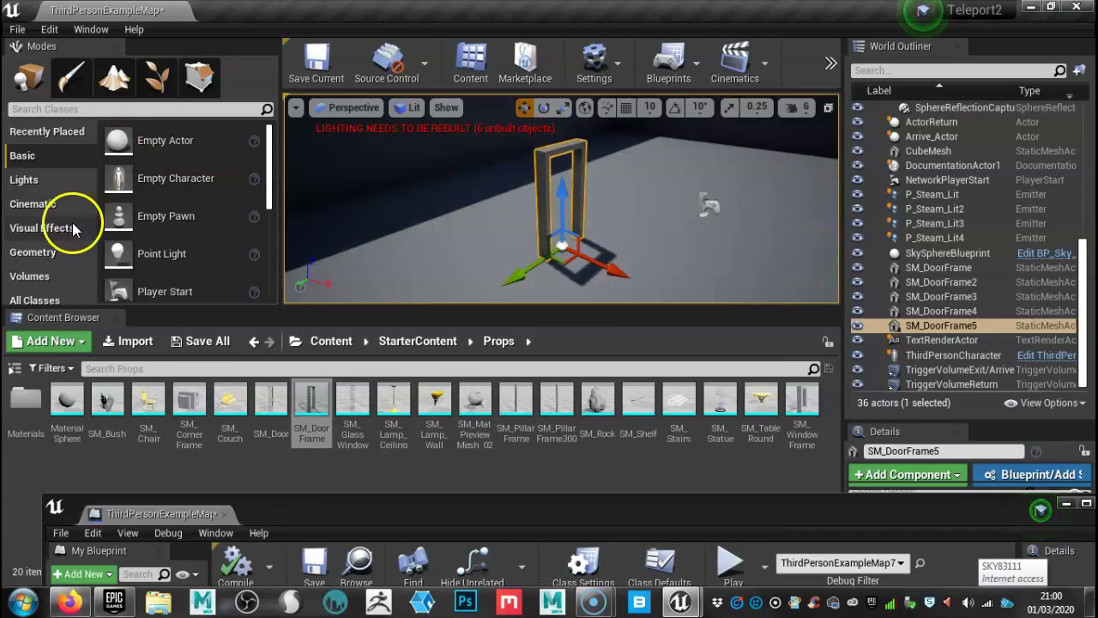
- Show the Volumes actor classes and locate Trigger Volume among them
click(26, 276)
scroll(146, 211, down, 5)
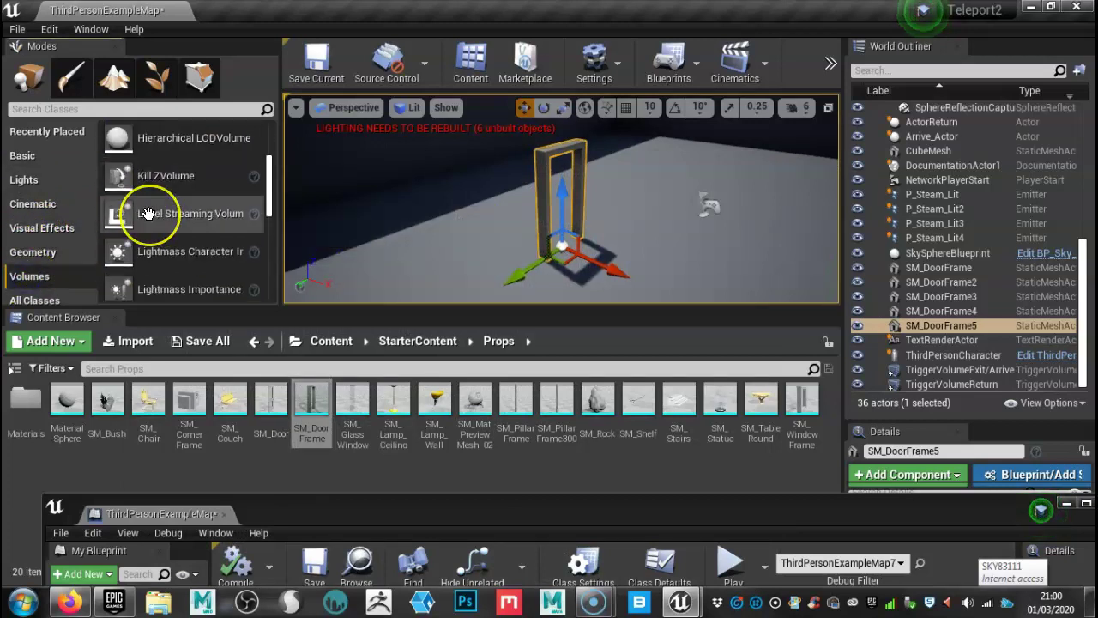
scroll(148, 212, down, 6)
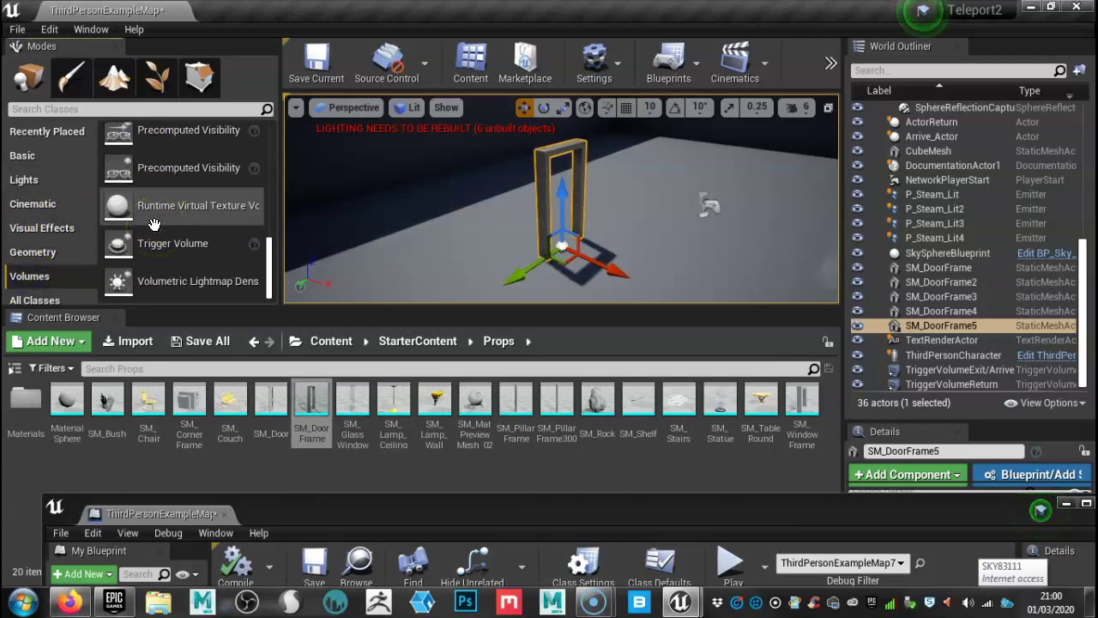
scroll(167, 215, up, 2)
scroll(162, 220, down, 2)
drag(125, 245, 508, 237)
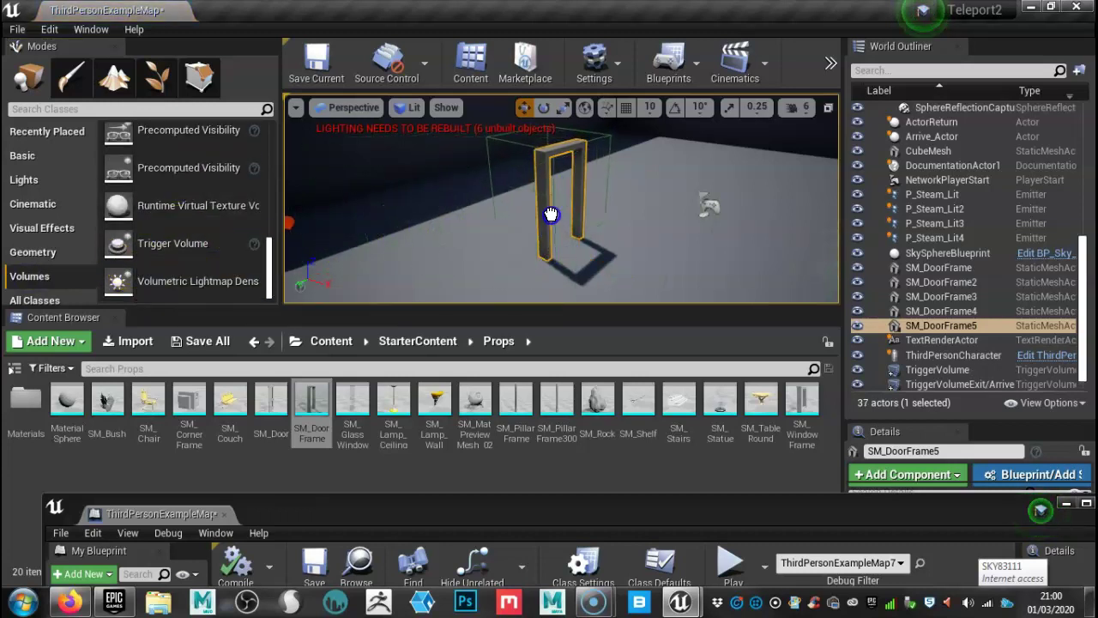
drag(557, 224, 562, 226)
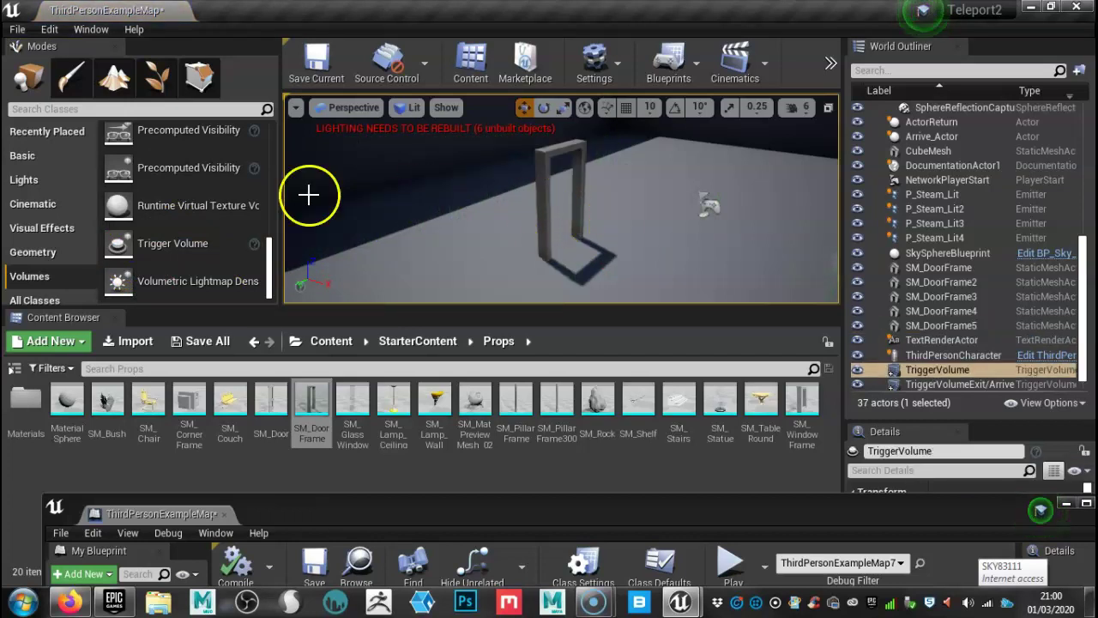
scroll(539, 248, down, 5)
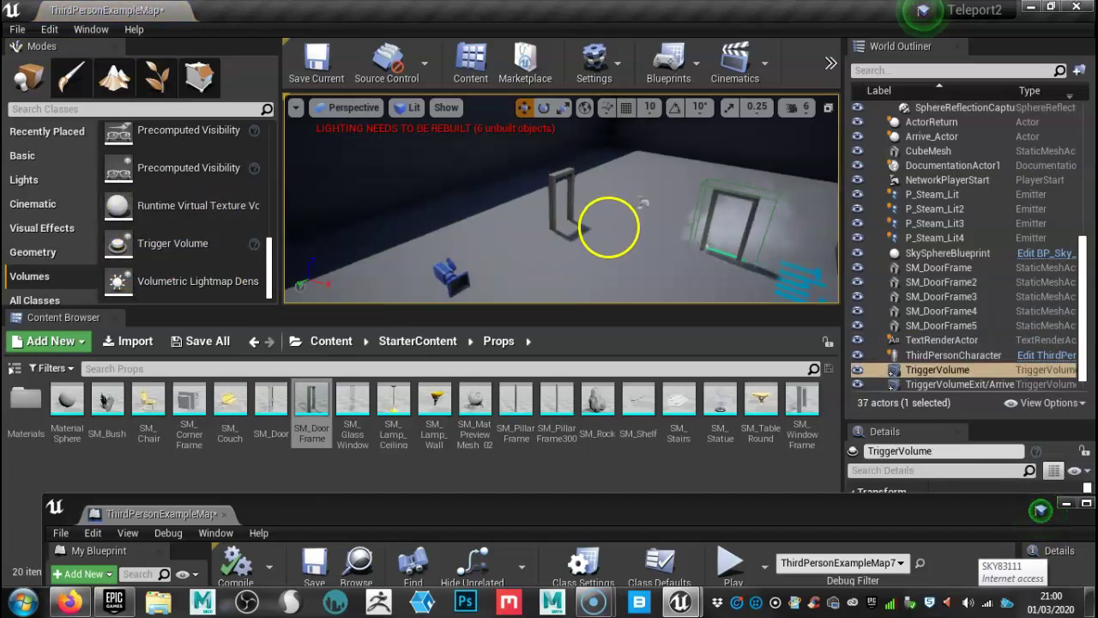
key(ctrl+z)
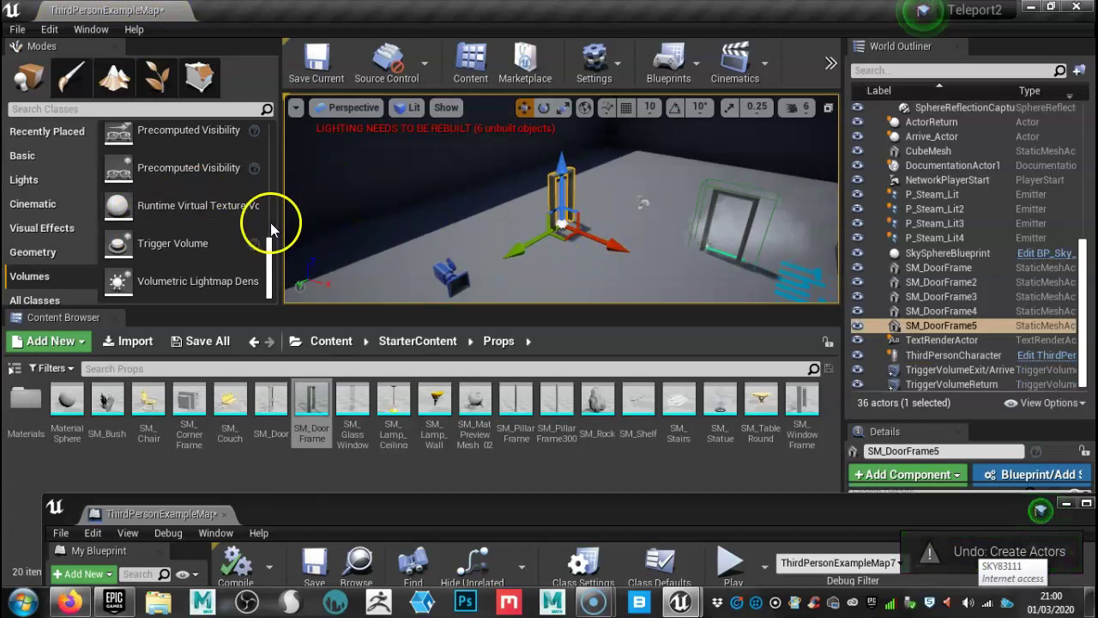
- Place a Trigger Volume beside the new door frame and move it along the Y axis onto the frame
drag(229, 228, 518, 193)
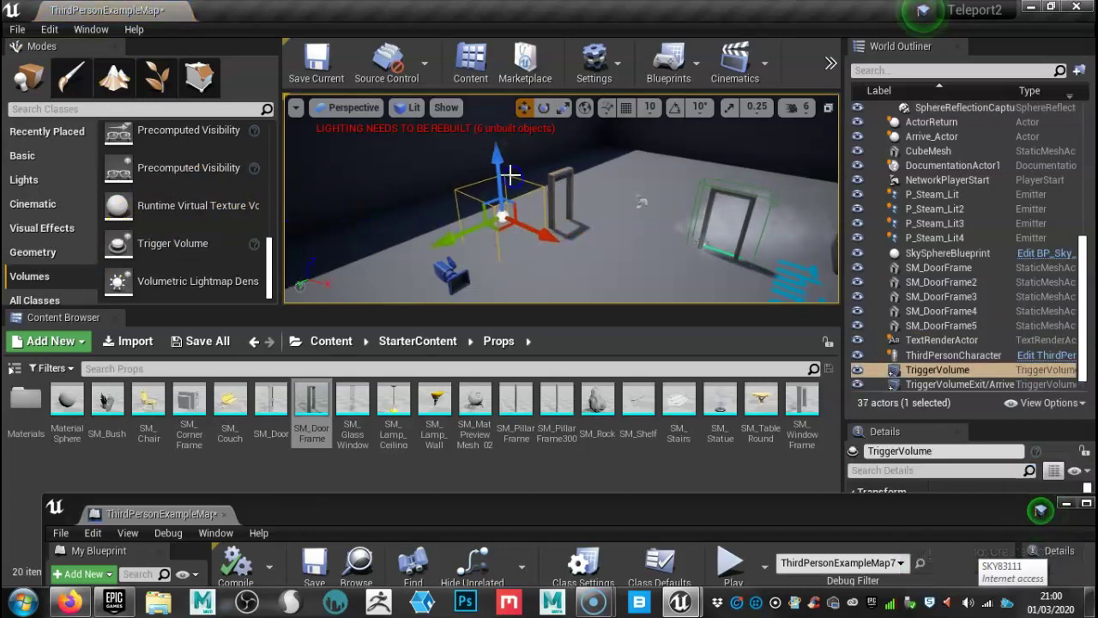
drag(451, 232, 496, 222)
scroll(515, 215, up, 2)
key(f)
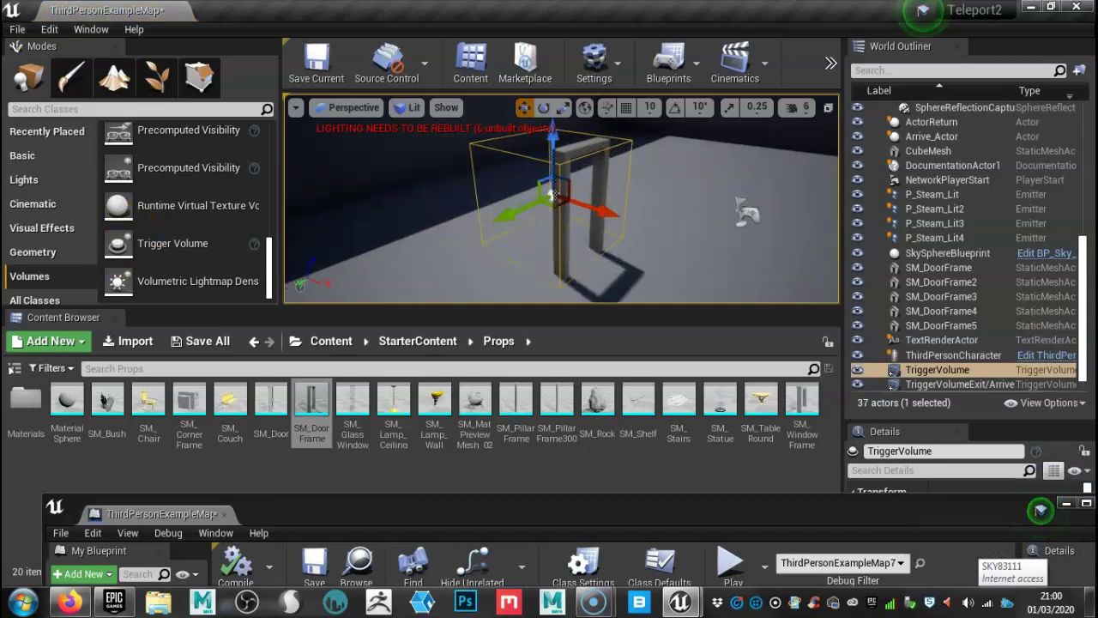
- Scale the Trigger Volume down so it fits closely around the new door frame
key(r)
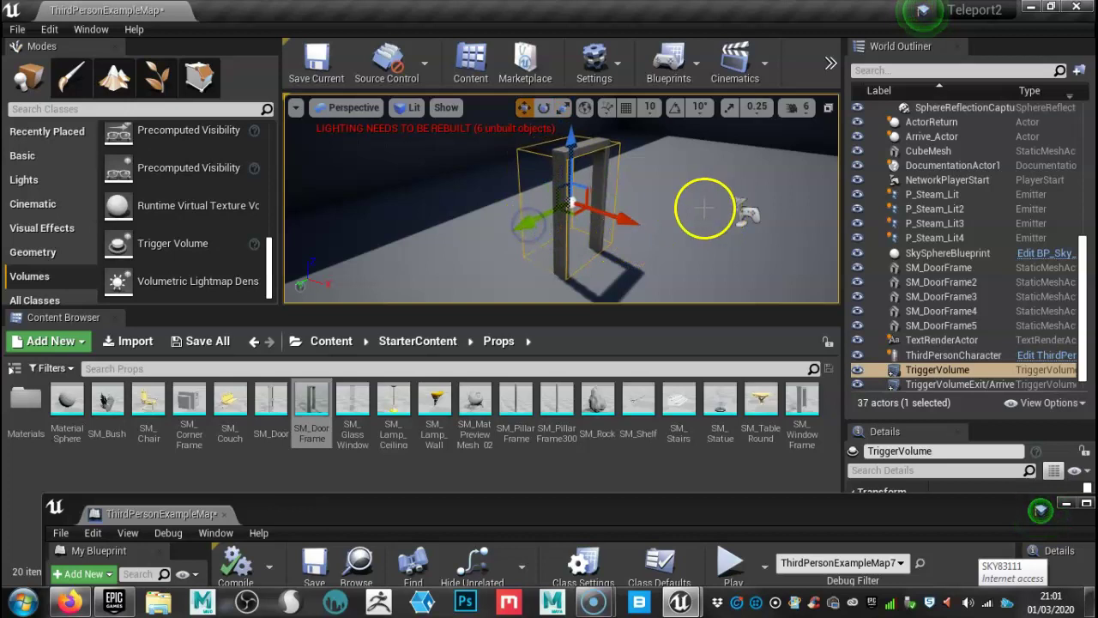
alt+drag(705, 209, 495, 204)
alt+drag(382, 228, 469, 197)
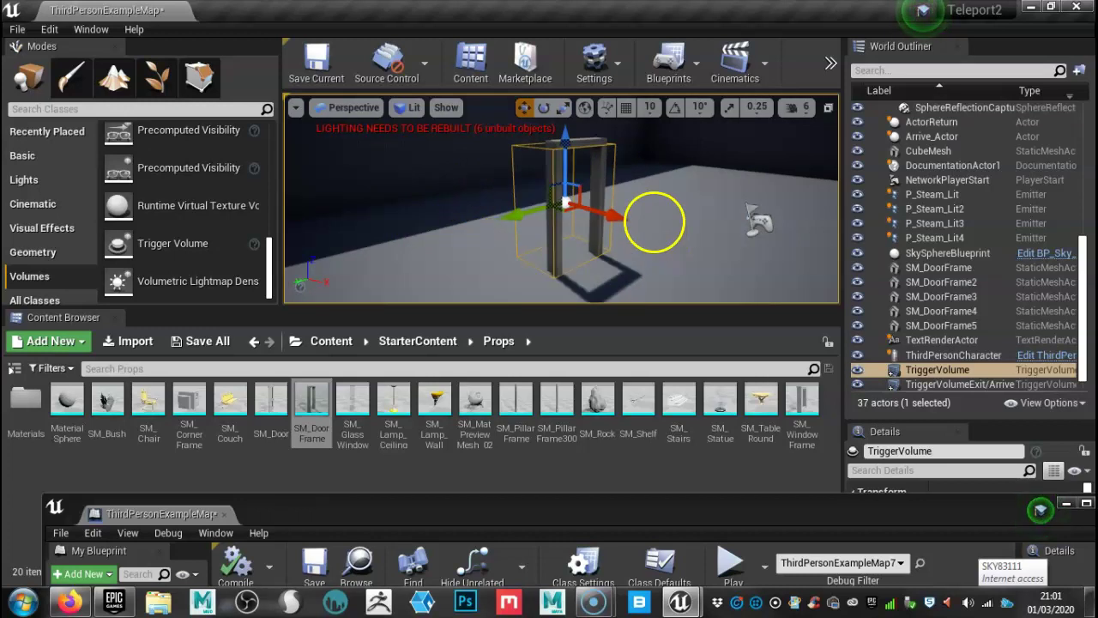
alt+drag(706, 210, 707, 211)
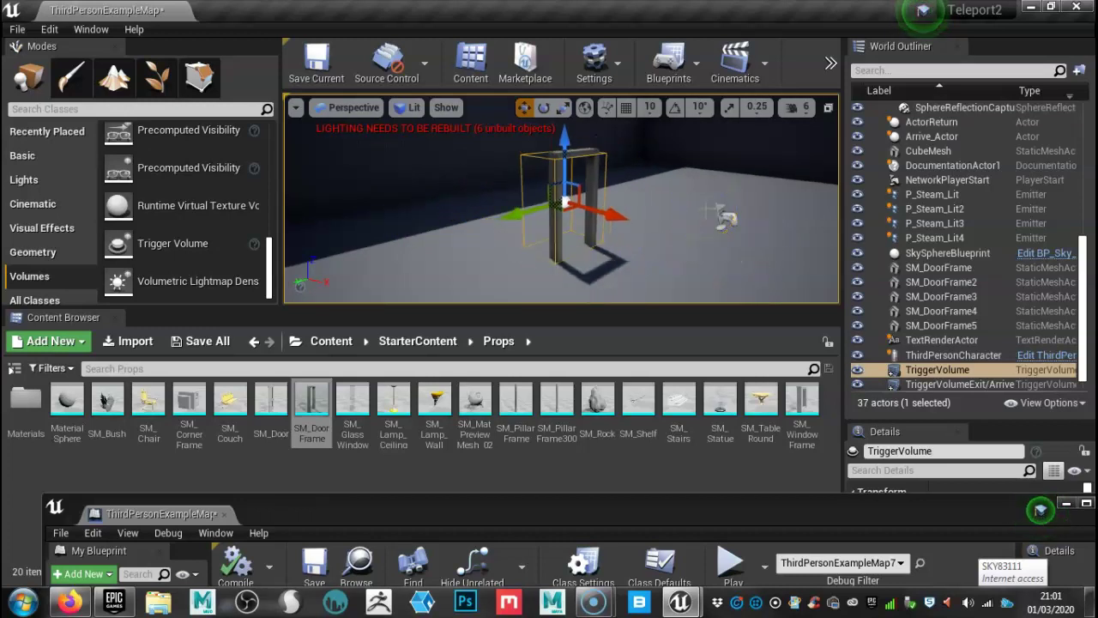
- Bring the Level Blueprint into view and show an empty area of its Event Graph
drag(544, 509, 480, 120)
click(561, 172)
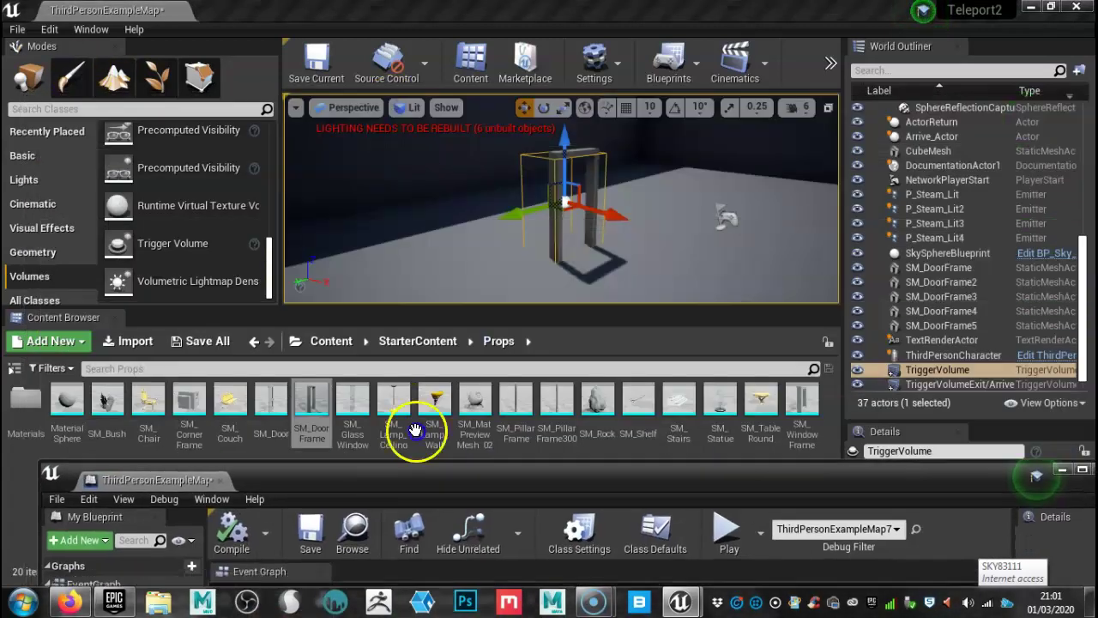
click(696, 61)
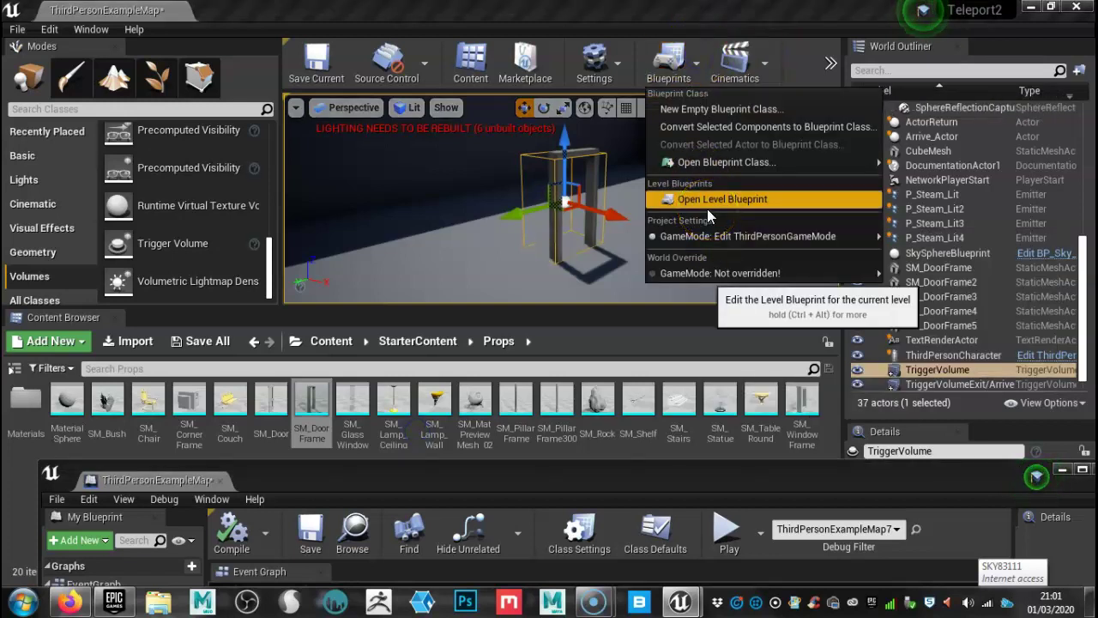
drag(515, 480, 507, 94)
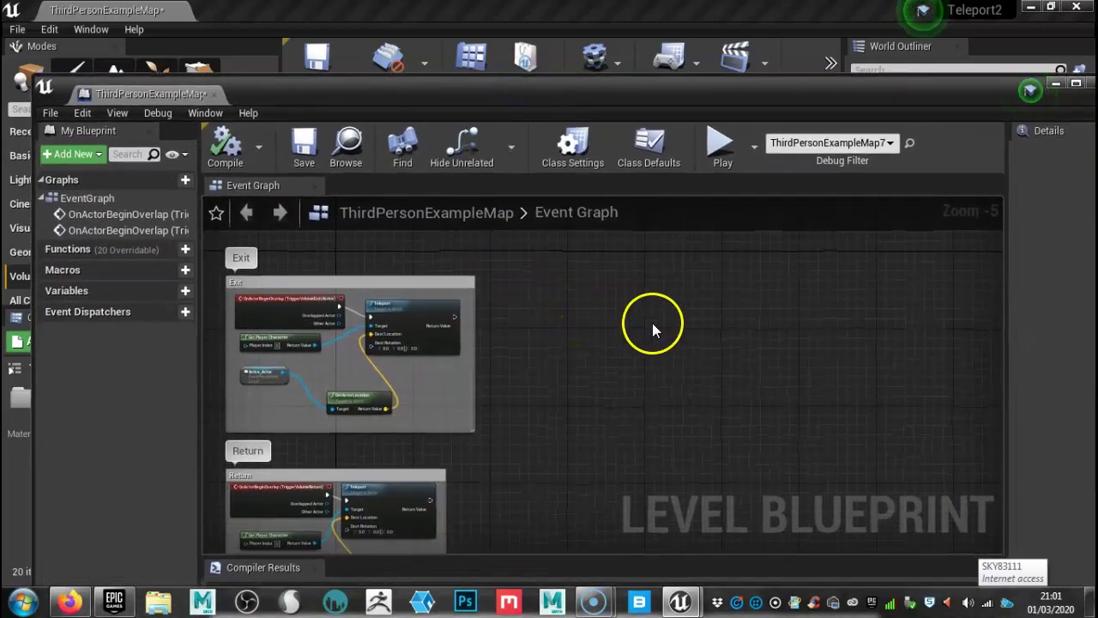
right_drag(669, 333, 376, 315)
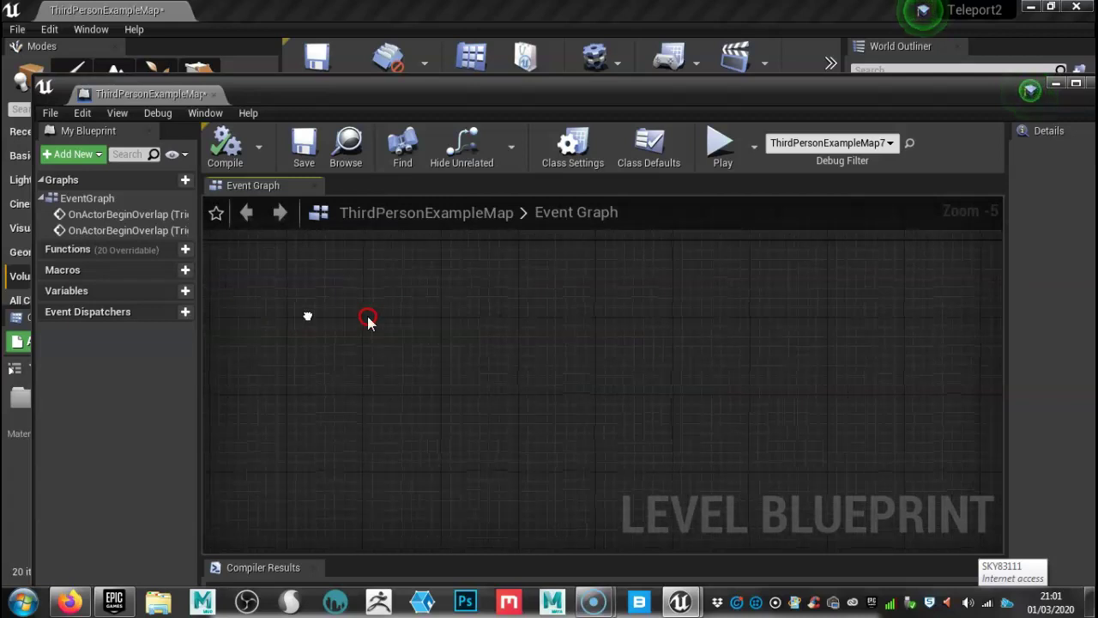
- Add an On Actor Begin Overlap collision event for the selected TriggerVolume to the Event Graph
right_click(400, 318)
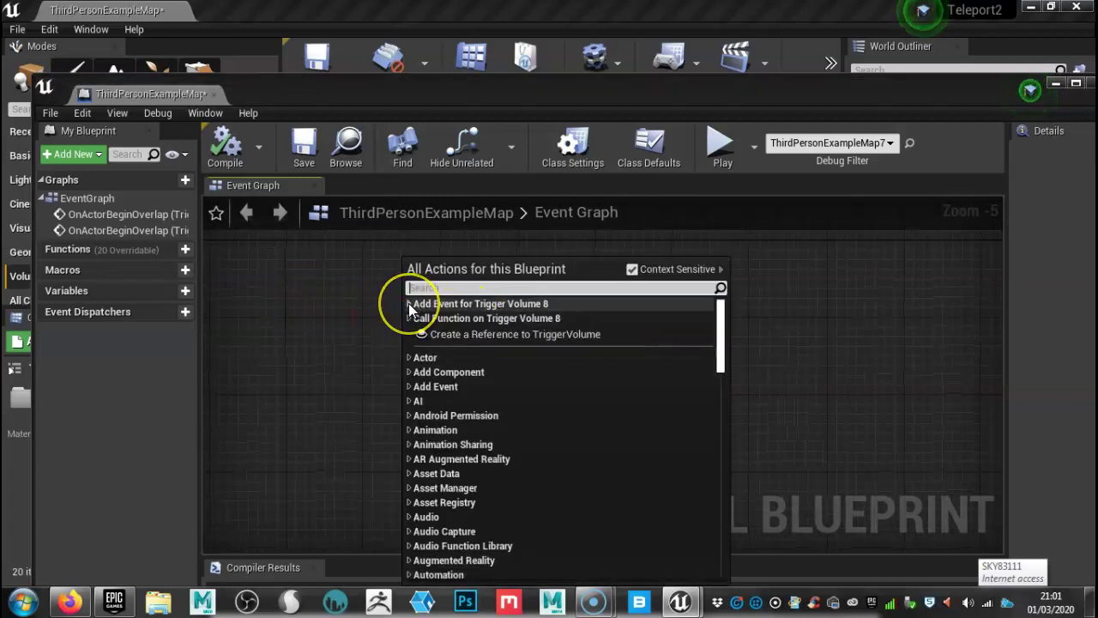
click(409, 304)
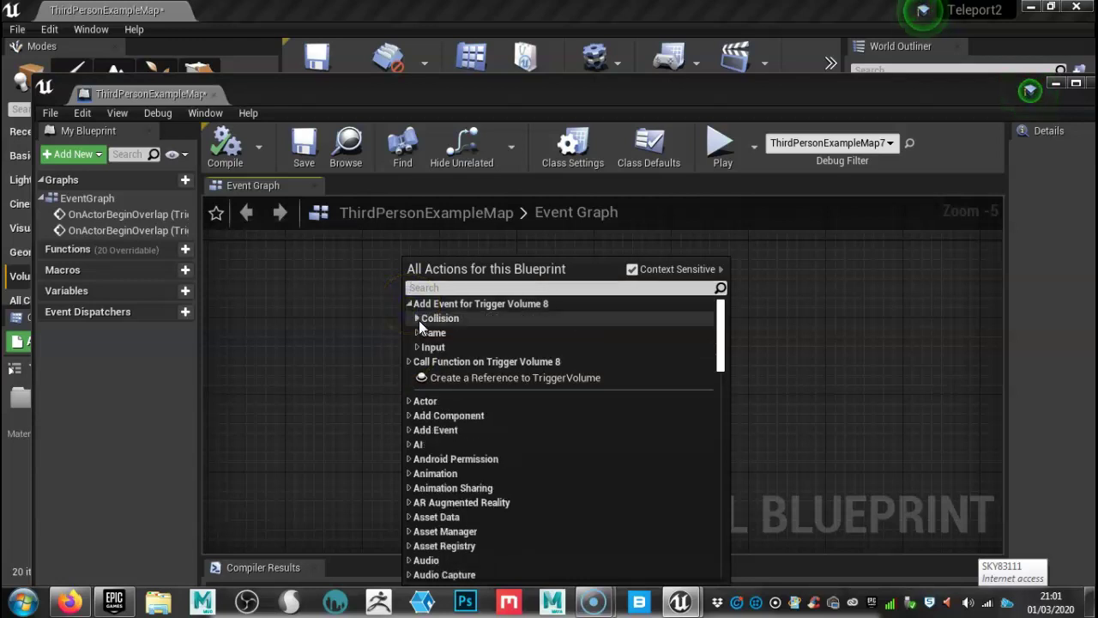
click(417, 318)
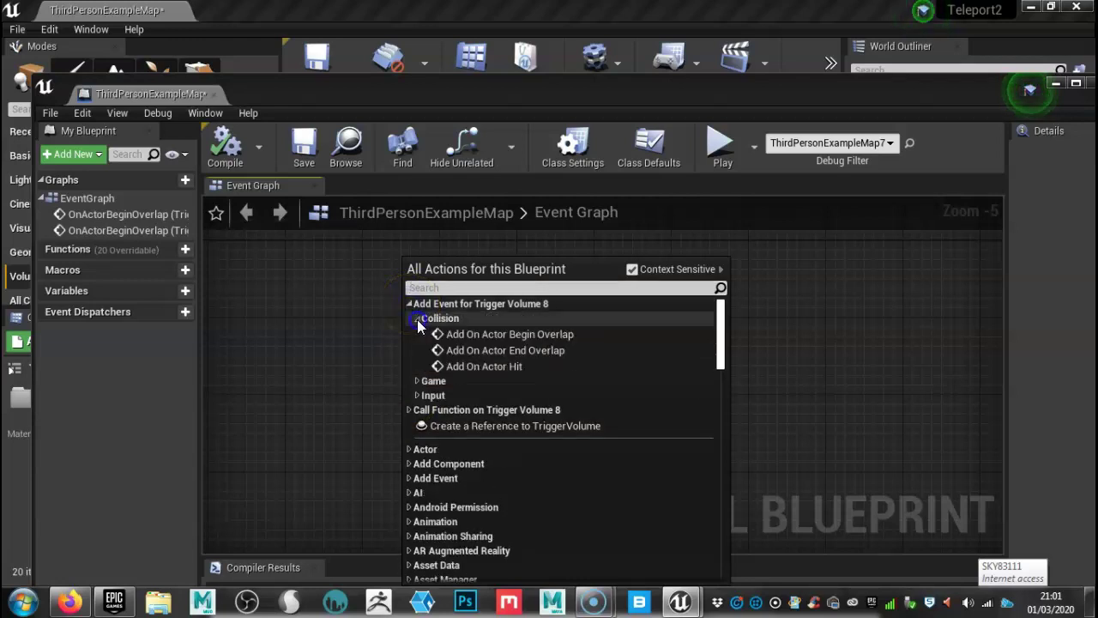
click(470, 337)
scroll(510, 328, up, 3)
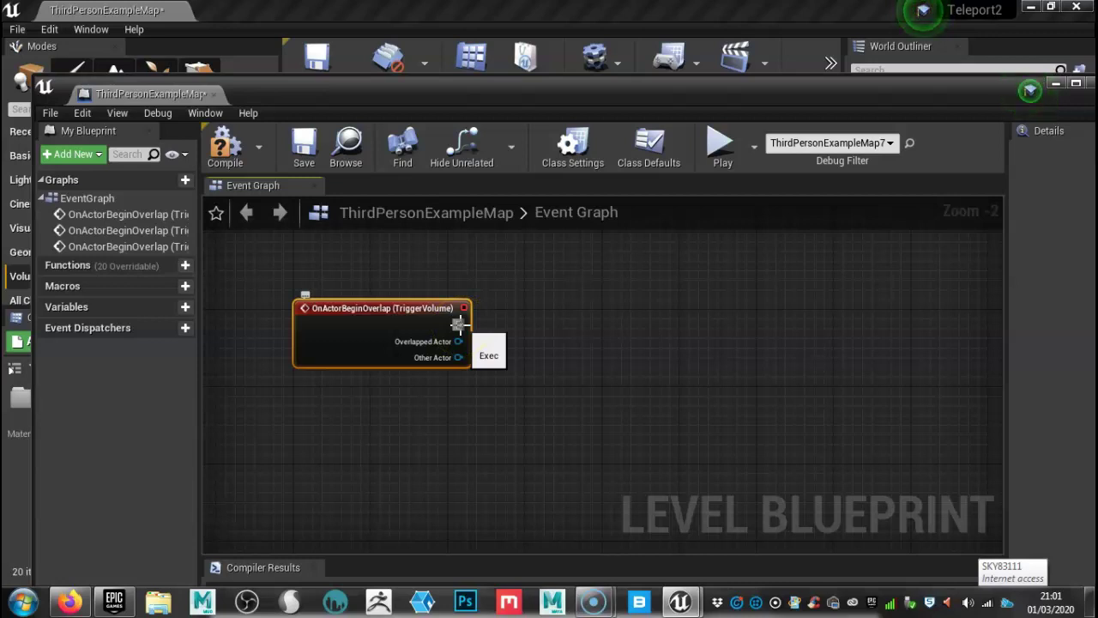
- Add a Teleport node driven by the overlap event's execution output and position it beside the event
drag(459, 325, 608, 337)
text(teleport)
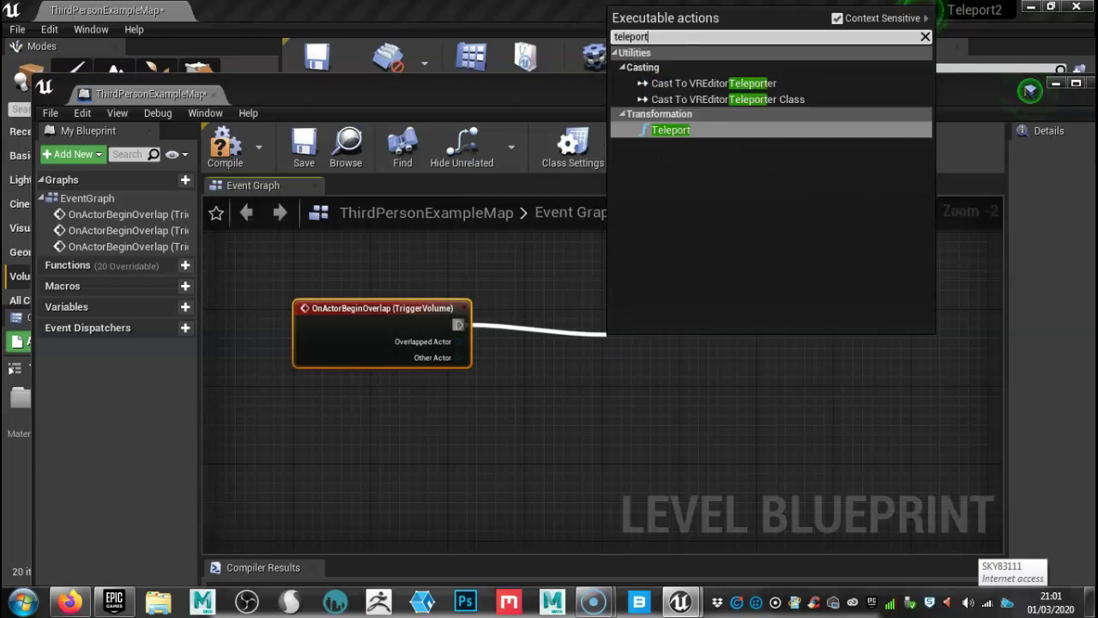
click(678, 131)
drag(658, 347, 638, 338)
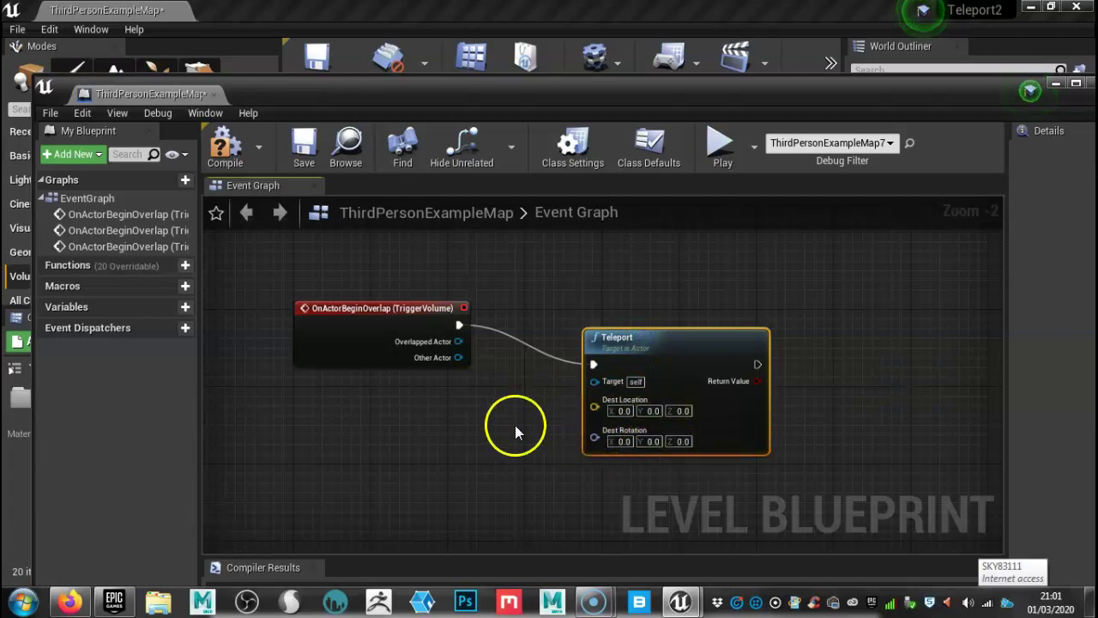
- Uncover the level view and focus it on SM_DoorFrame5 to check which door frame it is
drag(711, 97, 647, 427)
scroll(738, 196, down, 2)
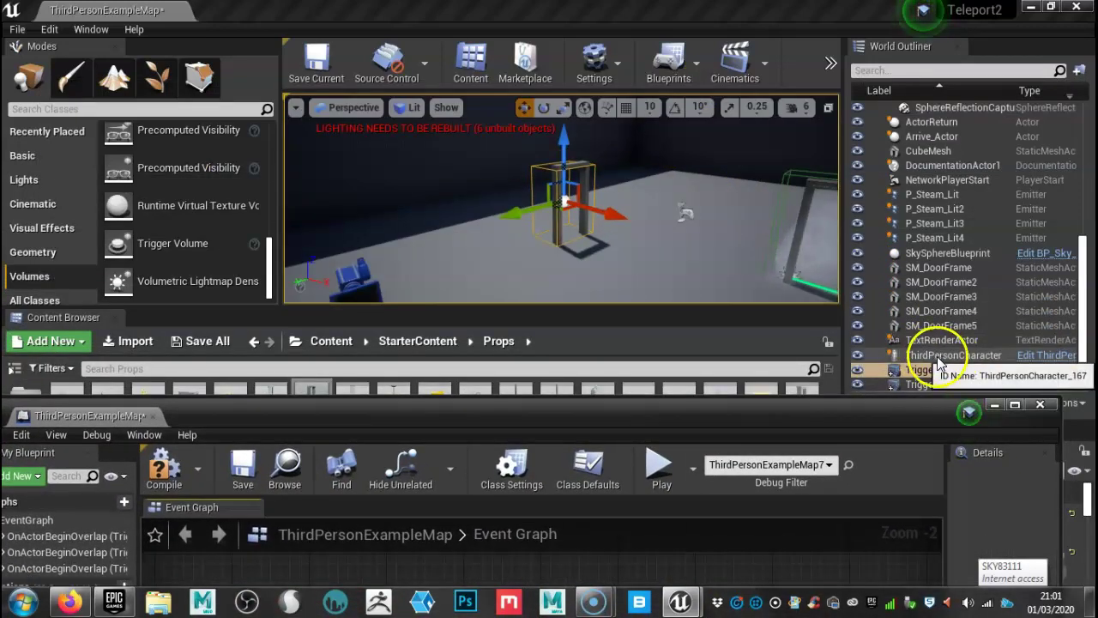
scroll(953, 330, up, 3)
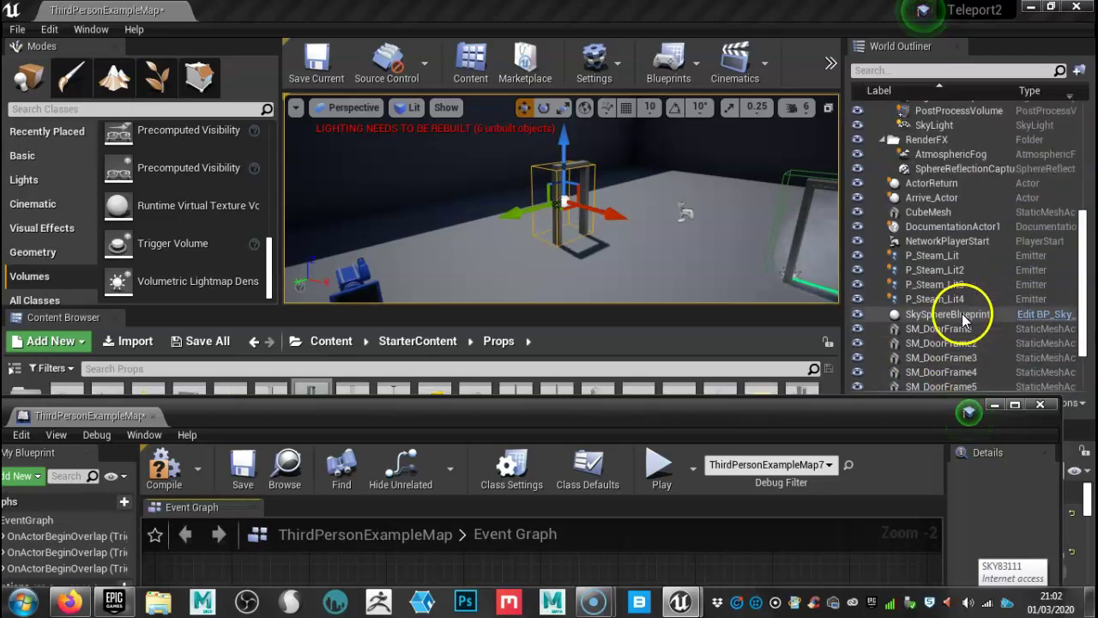
scroll(961, 312, down, 3)
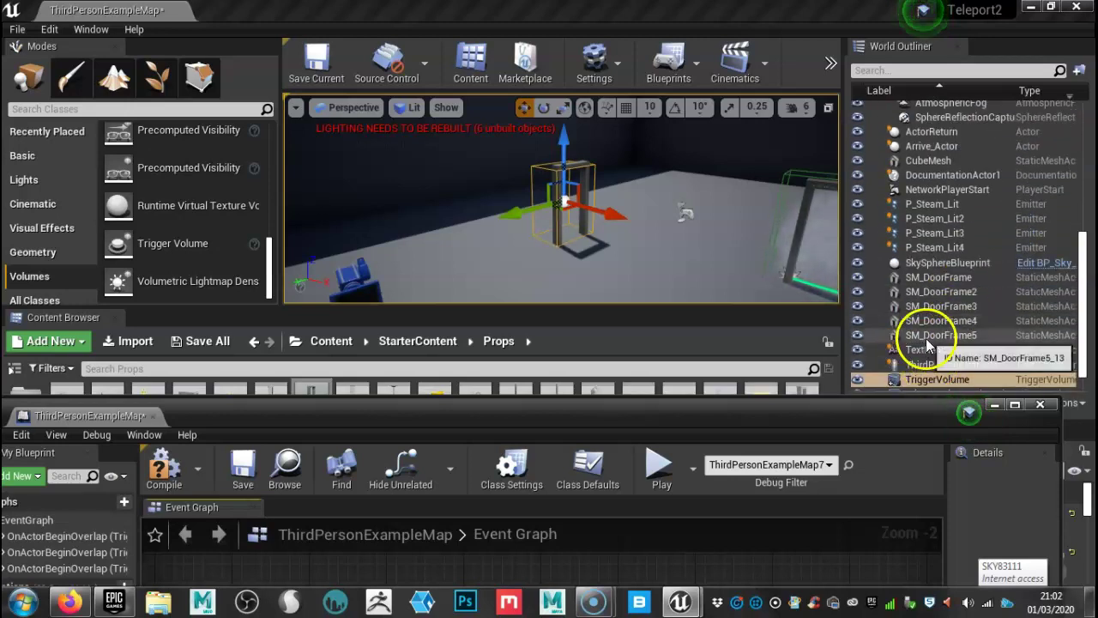
click(935, 341)
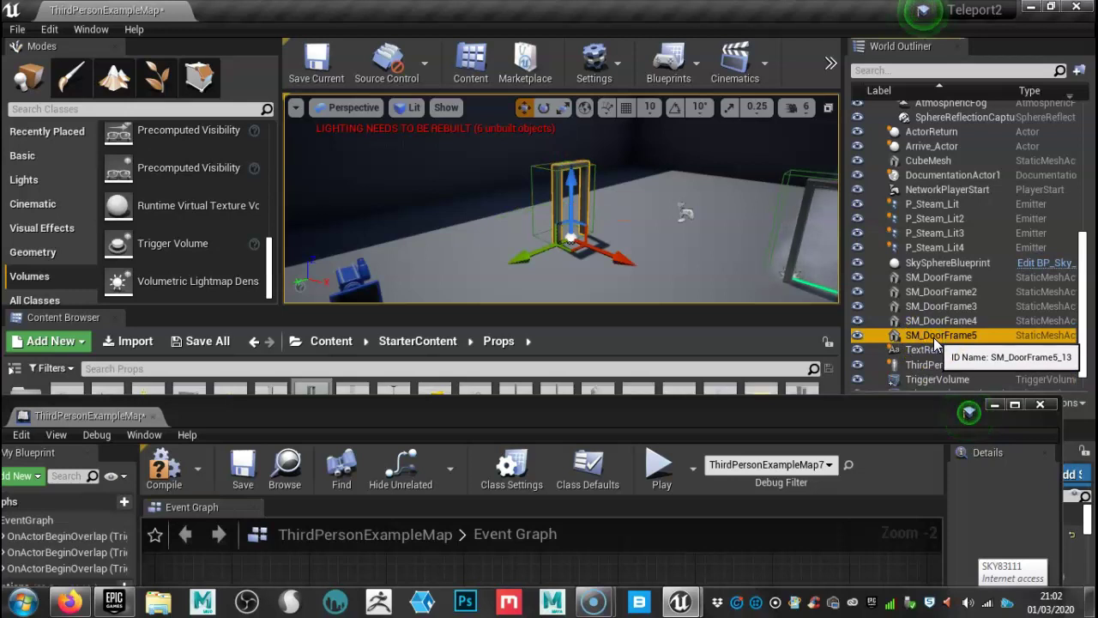
double_click(937, 336)
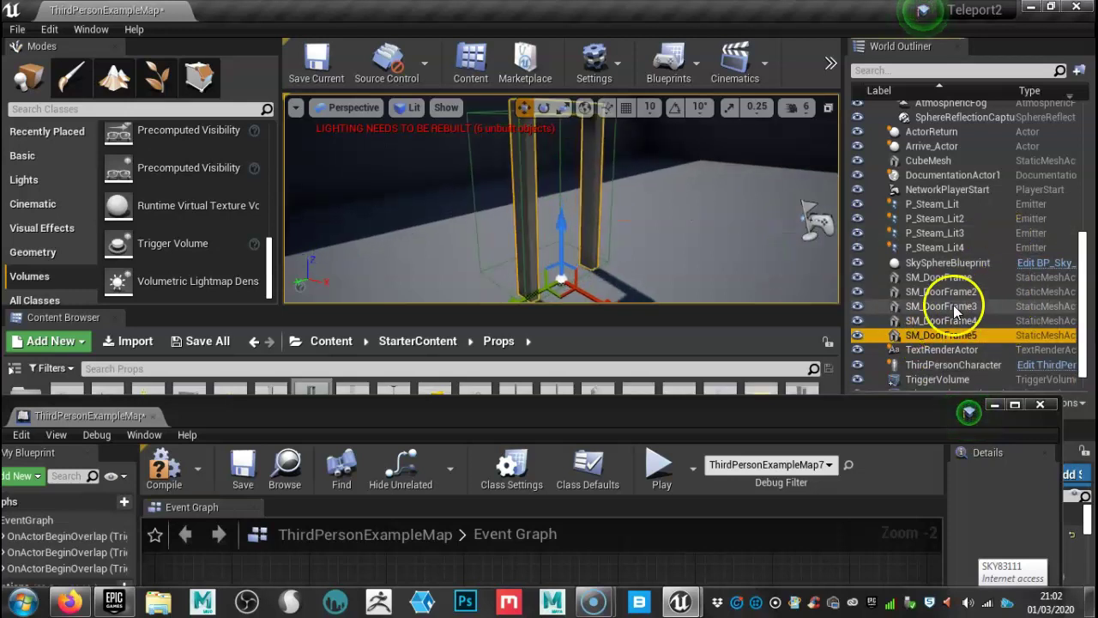
- Place another SM_DoorFrame on the open floor near SM_DoorFrame2 as the arrival point
scroll(944, 319, down, 1)
click(932, 280)
click(935, 268)
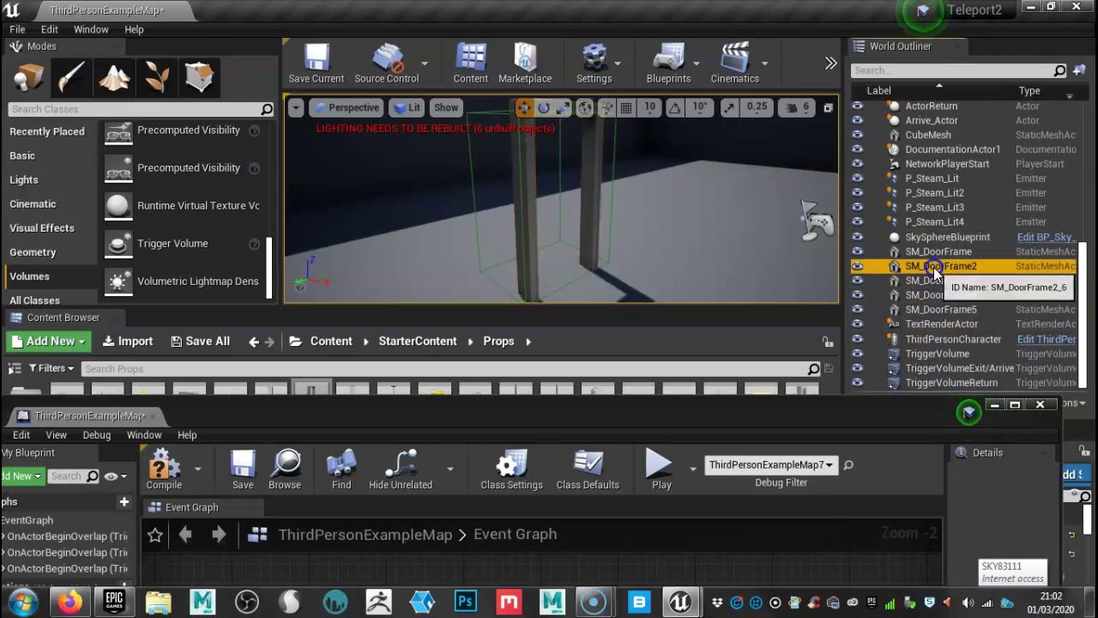
double_click(939, 272)
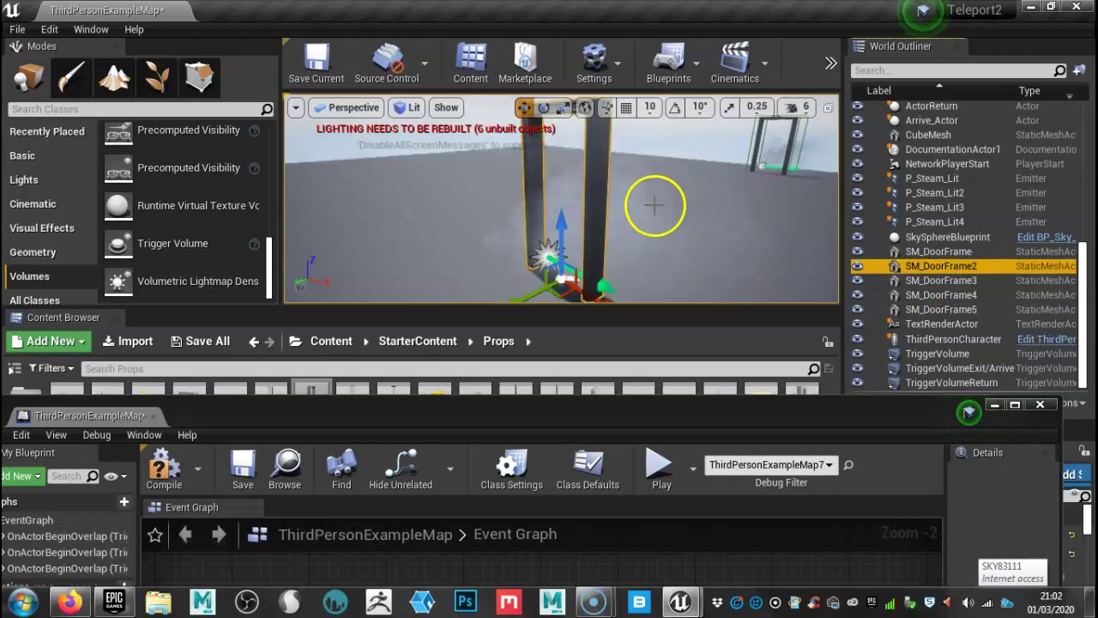
mouse_move(452, 196)
alt+mouse_down()
mouse_move(635, 265)
mouse_move(444, 191)
alt+mouse_up()
alt+right_drag(444, 192, 374, 170)
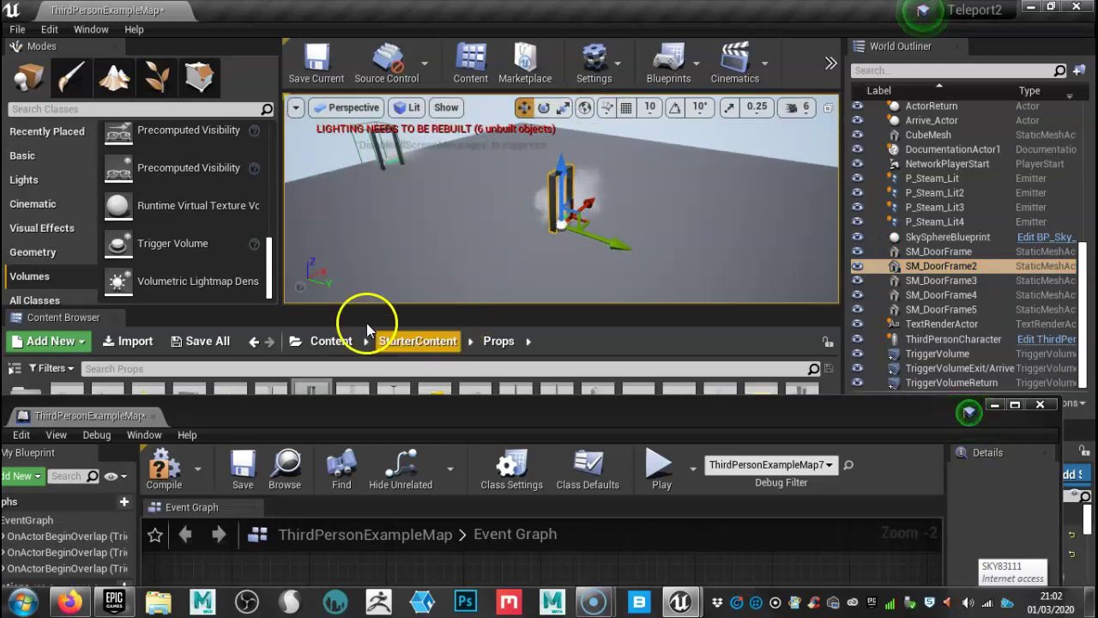
drag(351, 417, 351, 540)
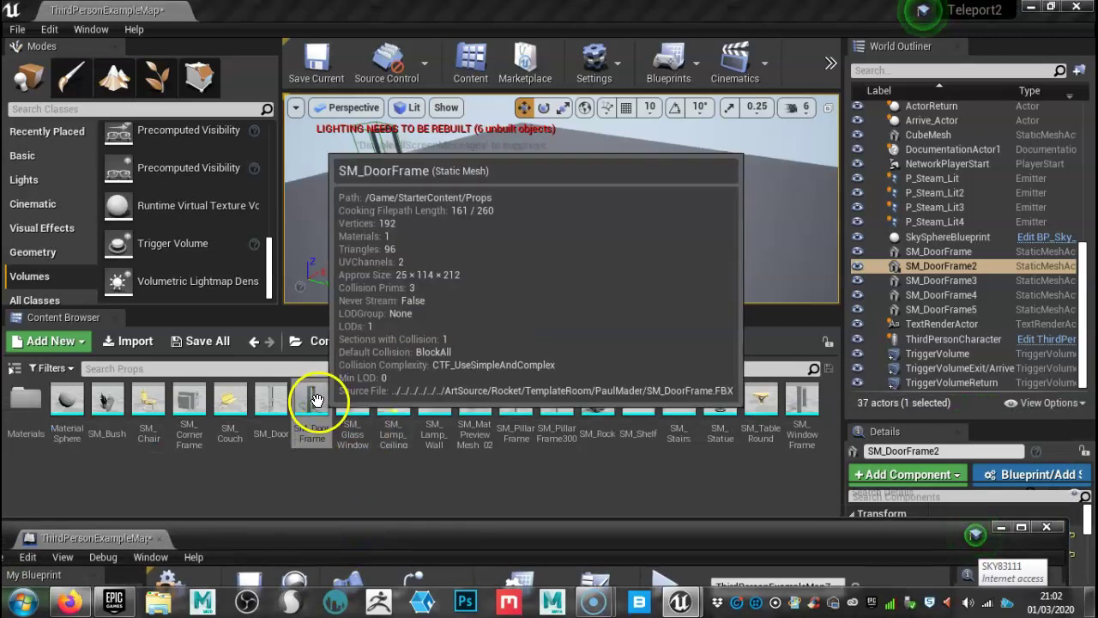
drag(314, 397, 436, 247)
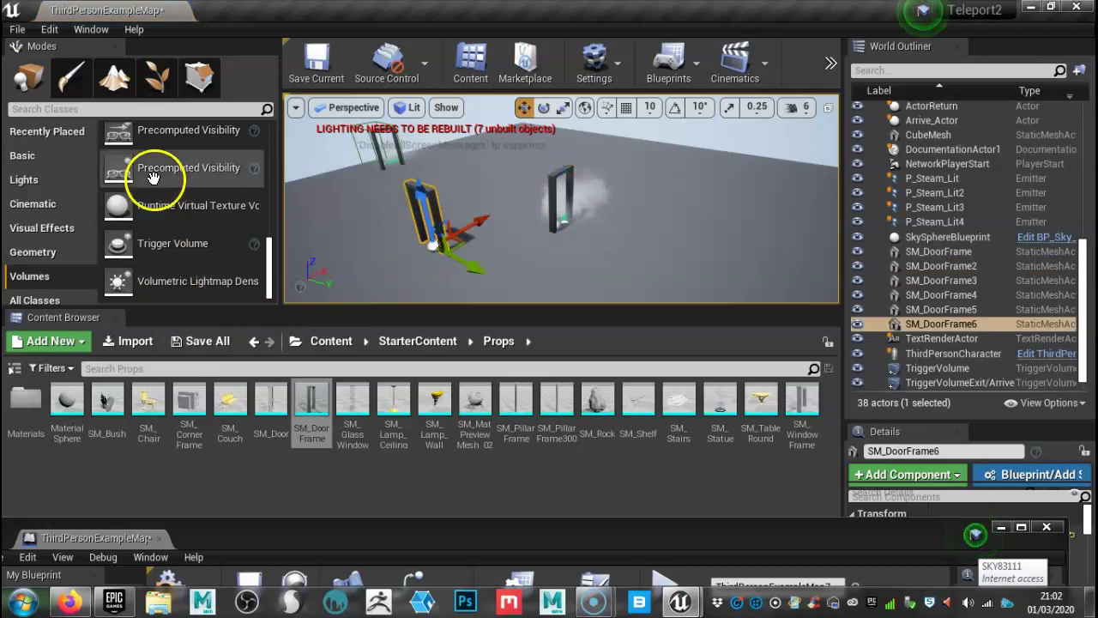
- Place an Empty Actor from the Basic classes at the base of the new arrival door frame
scroll(160, 183, up, 2)
click(40, 158)
scroll(193, 159, up, 5)
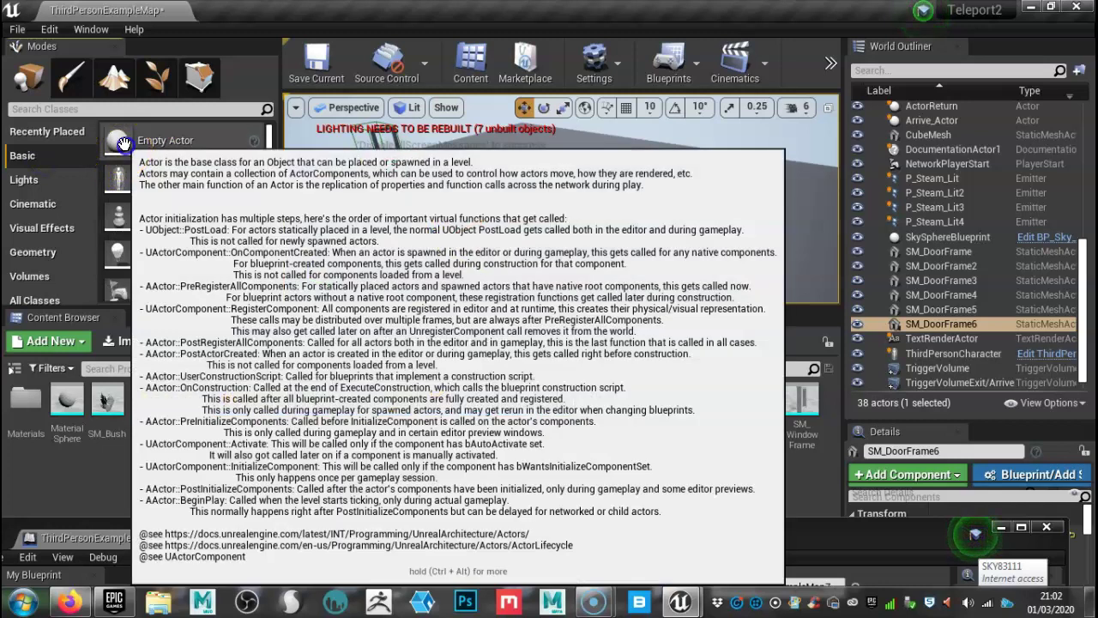
drag(119, 140, 380, 222)
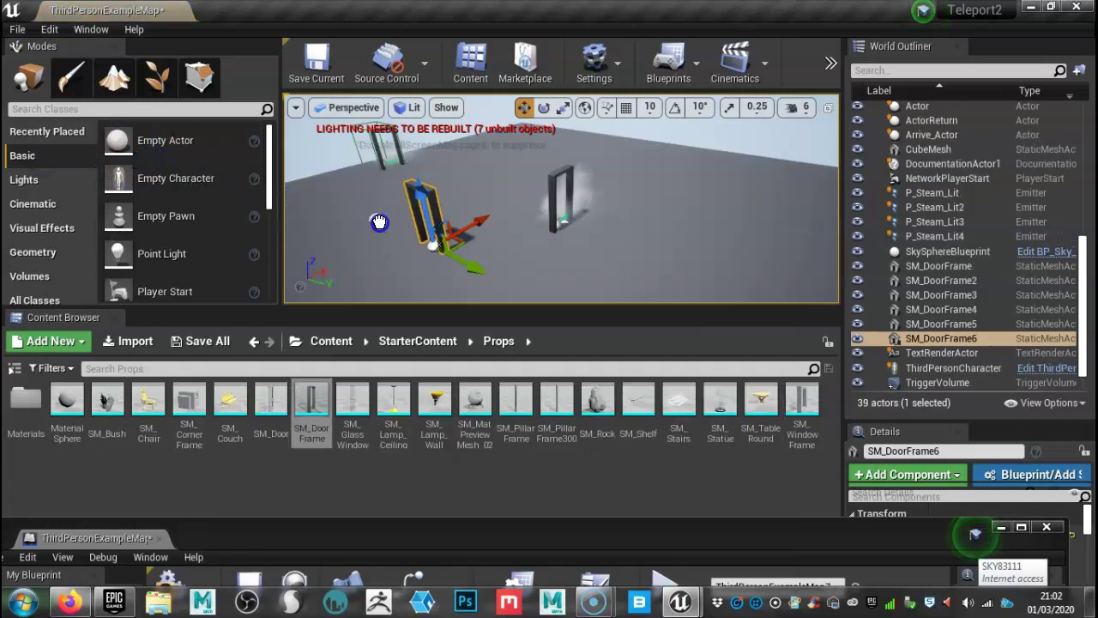
click(435, 243)
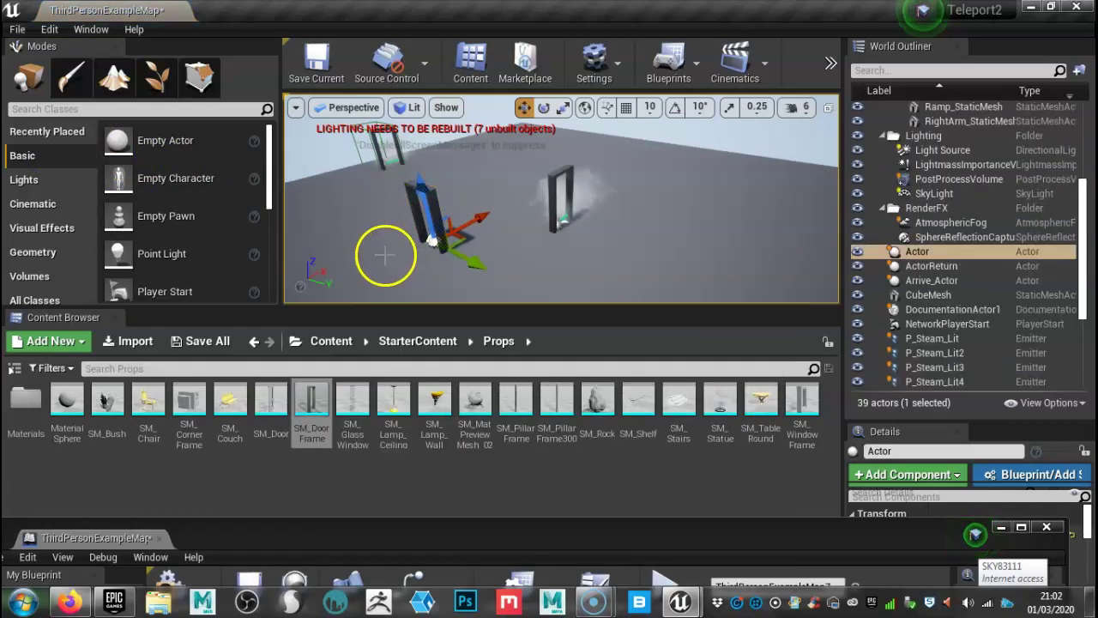
alt+drag(405, 259, 566, 235)
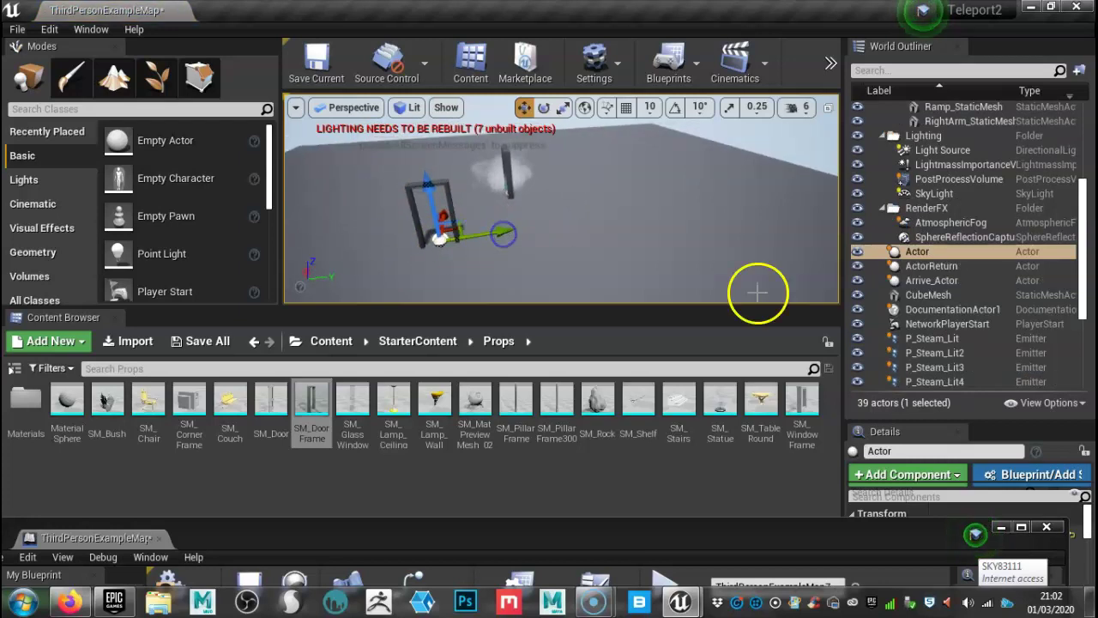
- Rename the new Empty Actor to Arrive_Actor2
click(929, 254)
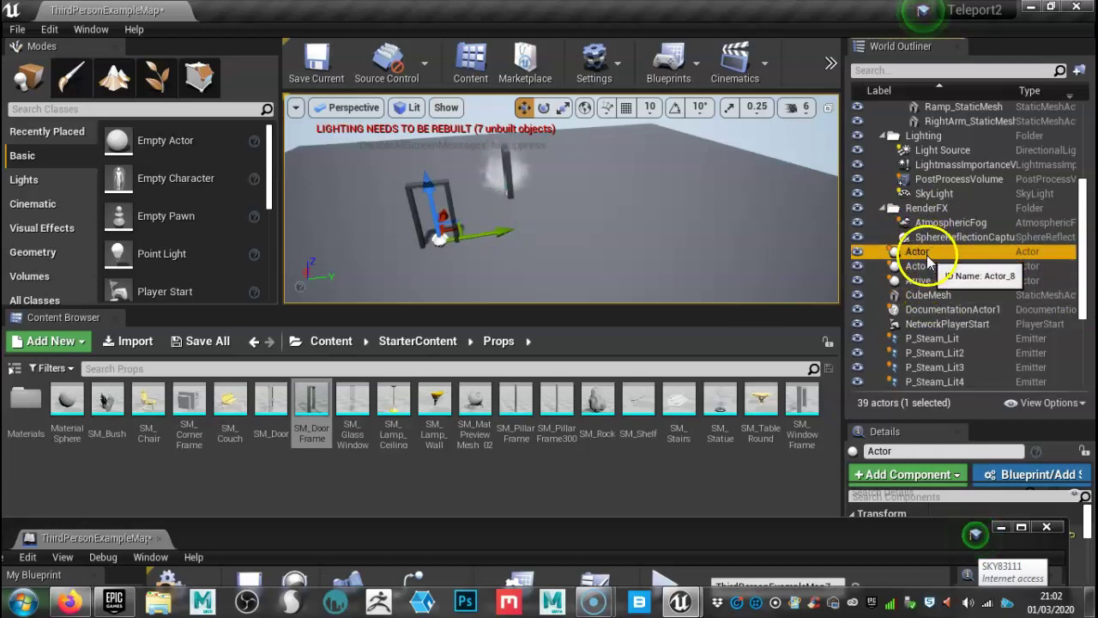
click(927, 258)
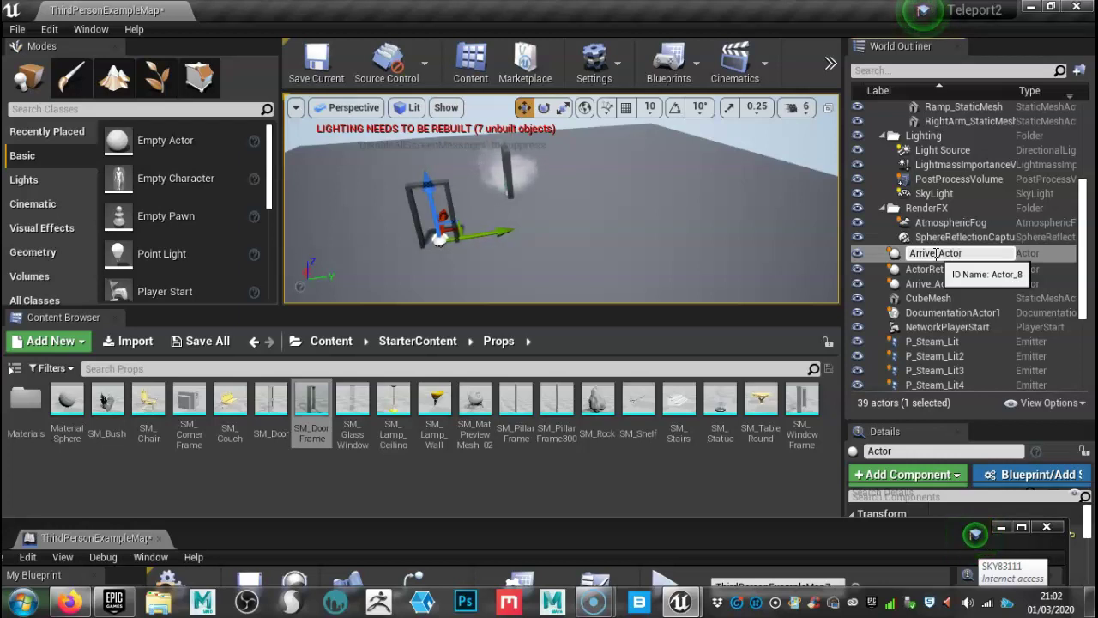
key(Return)
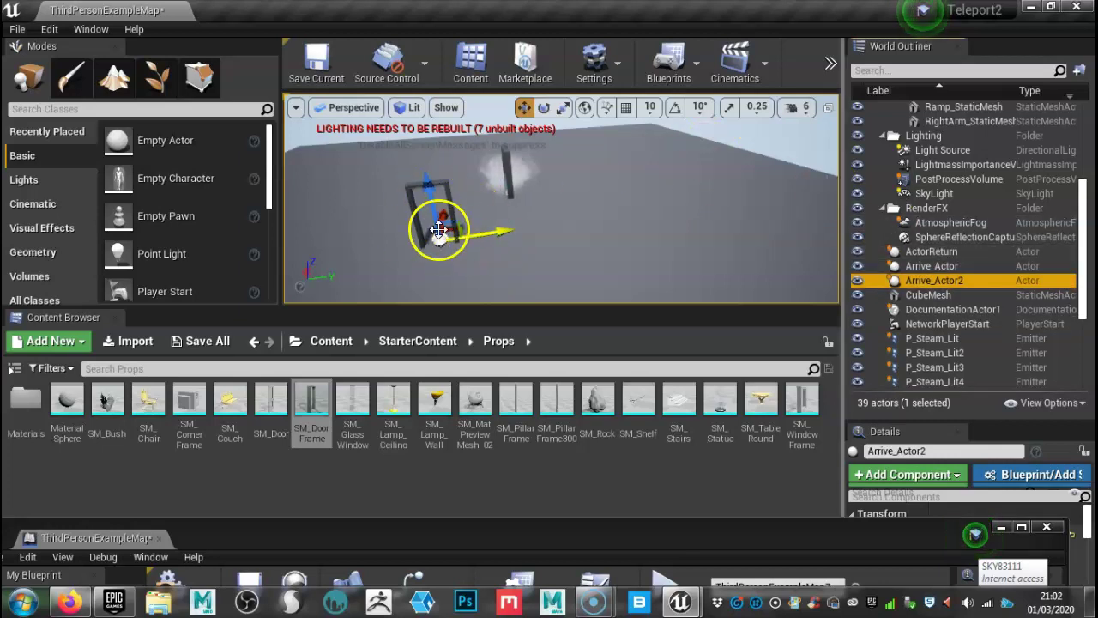
- Add a reference to Arrive_Actor2 in the Level Blueprint and position it below the overlap event node
drag(436, 537, 489, 118)
right_click(381, 469)
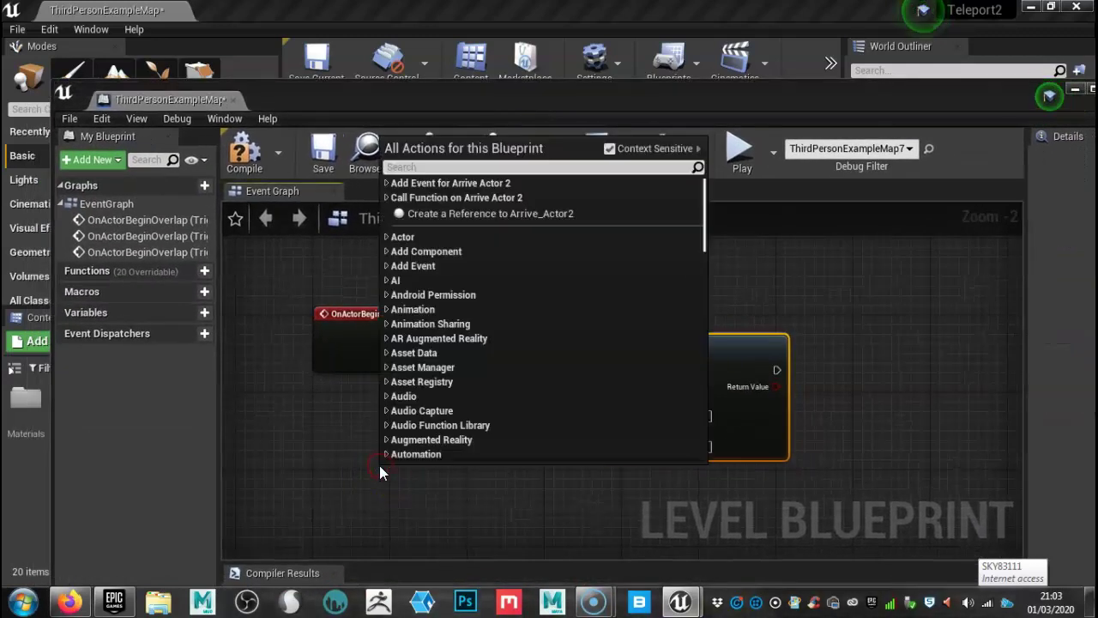
click(447, 213)
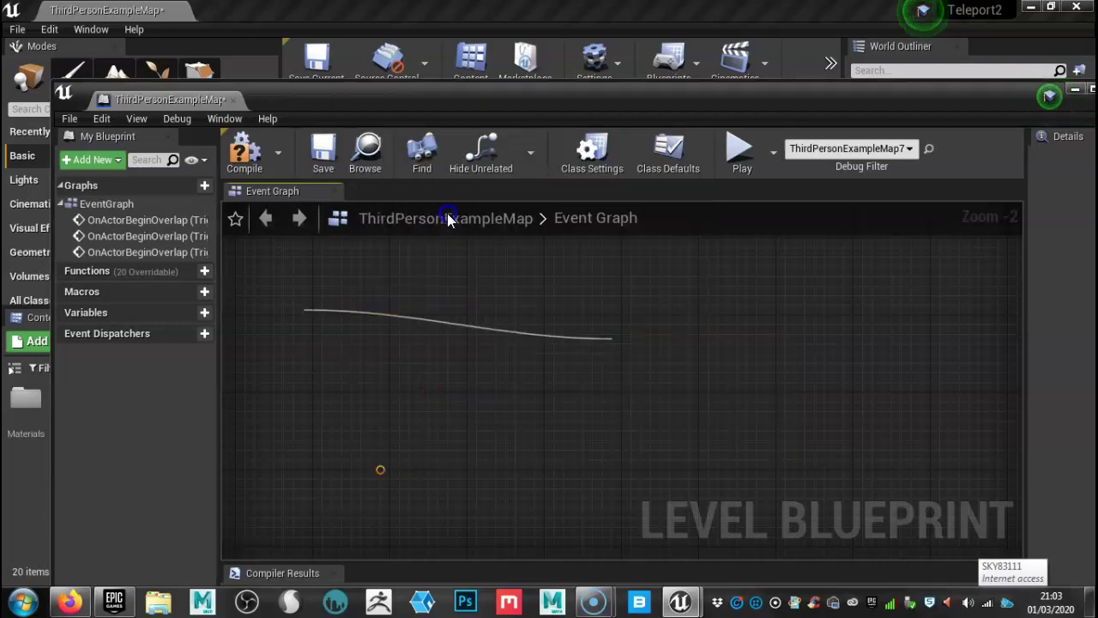
drag(433, 483, 385, 461)
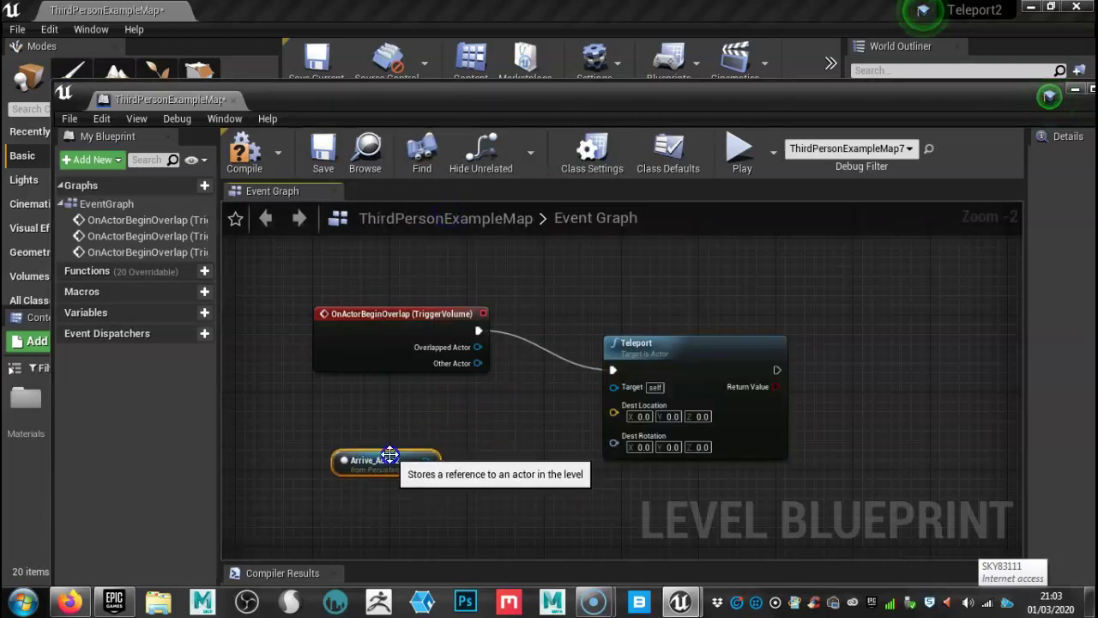
- Add a GetActorLocation node fed by the Arrive_Actor2 reference
right_drag(412, 405, 1091, 388)
right_drag(648, 392, 206, 366)
right_drag(495, 369, 249, 334)
drag(499, 397, 616, 497)
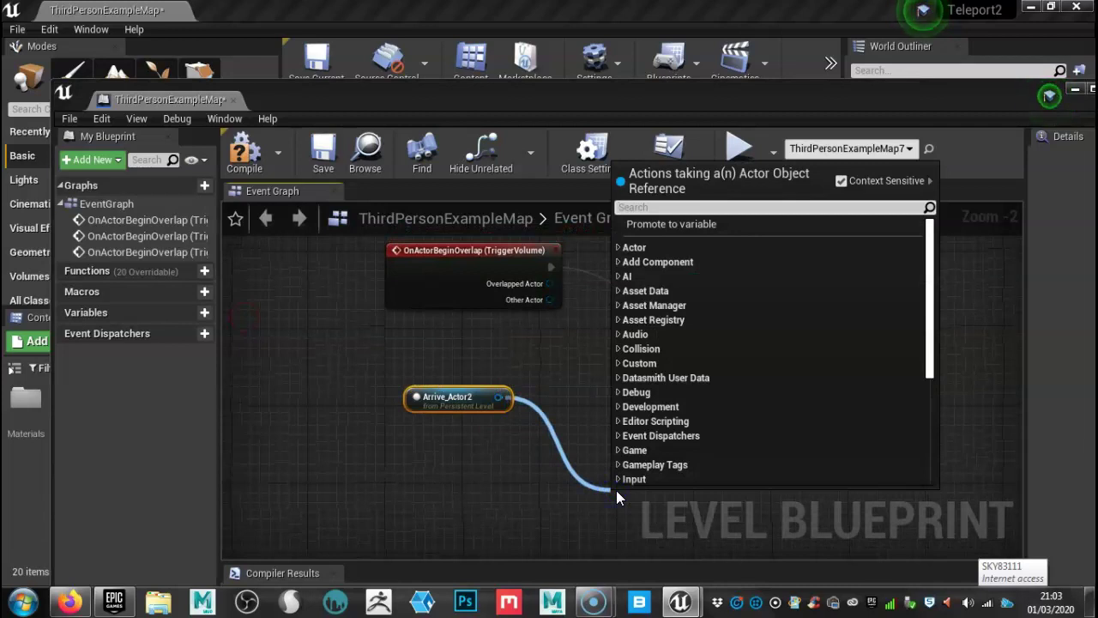
text(get act)
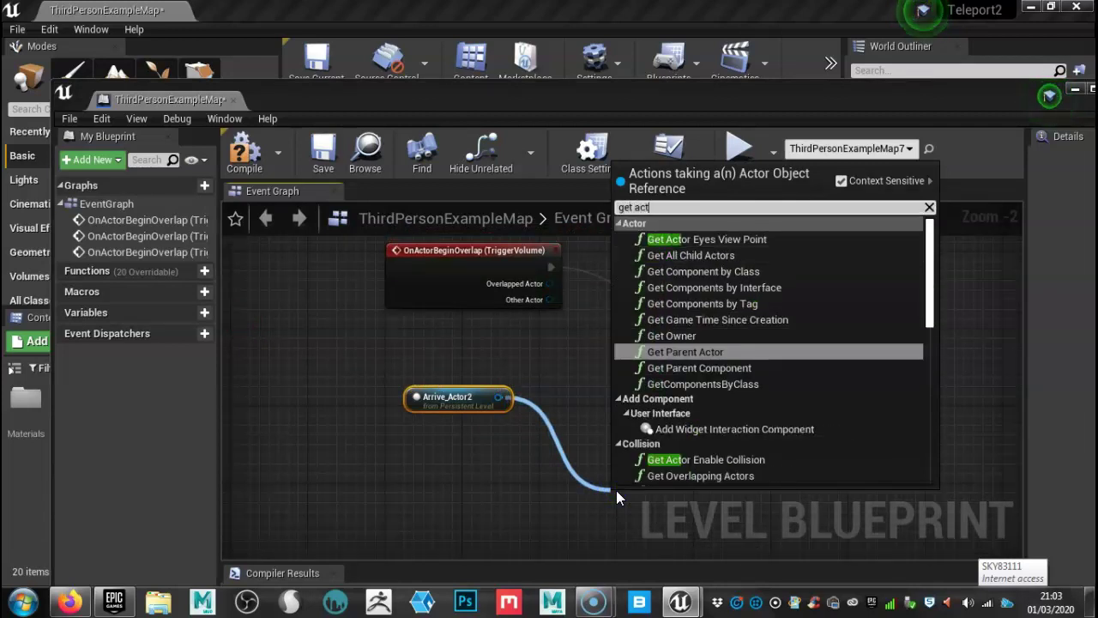
text(or loc)
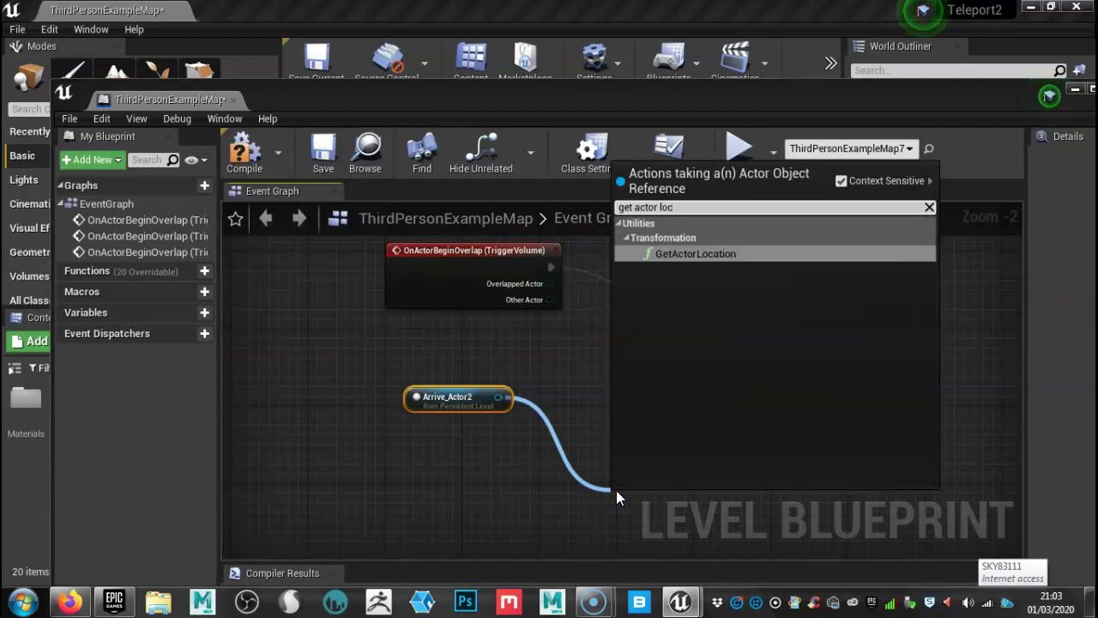
click(690, 254)
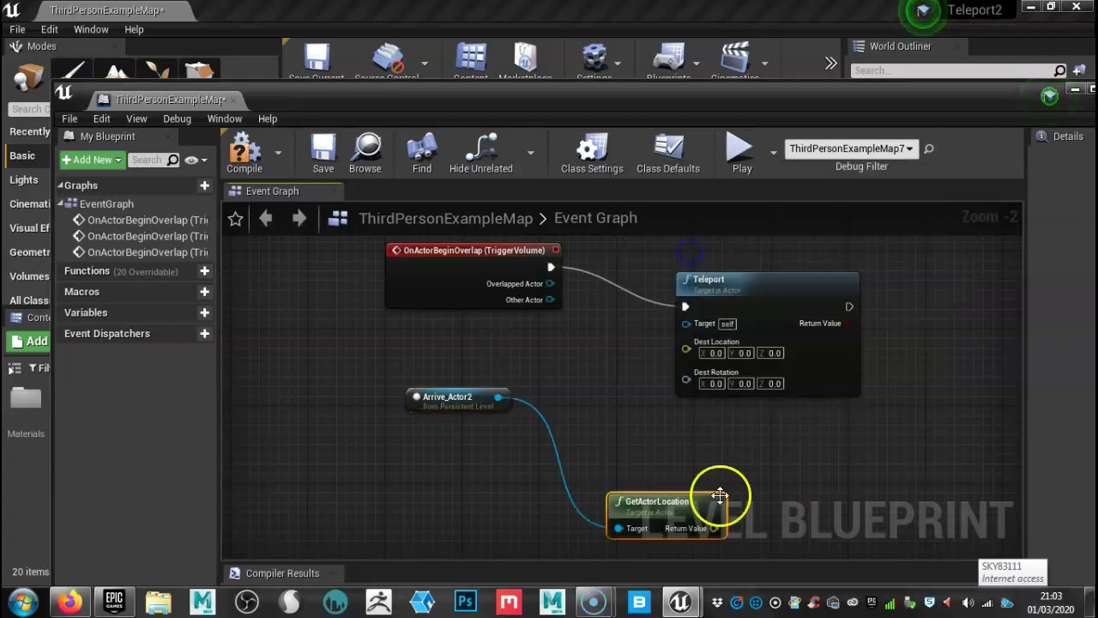
- Wire the actor location into Teleport's Dest Location and feed its Target from a new Get Player Character node placed above Arrive_Actor2
drag(636, 452, 522, 358)
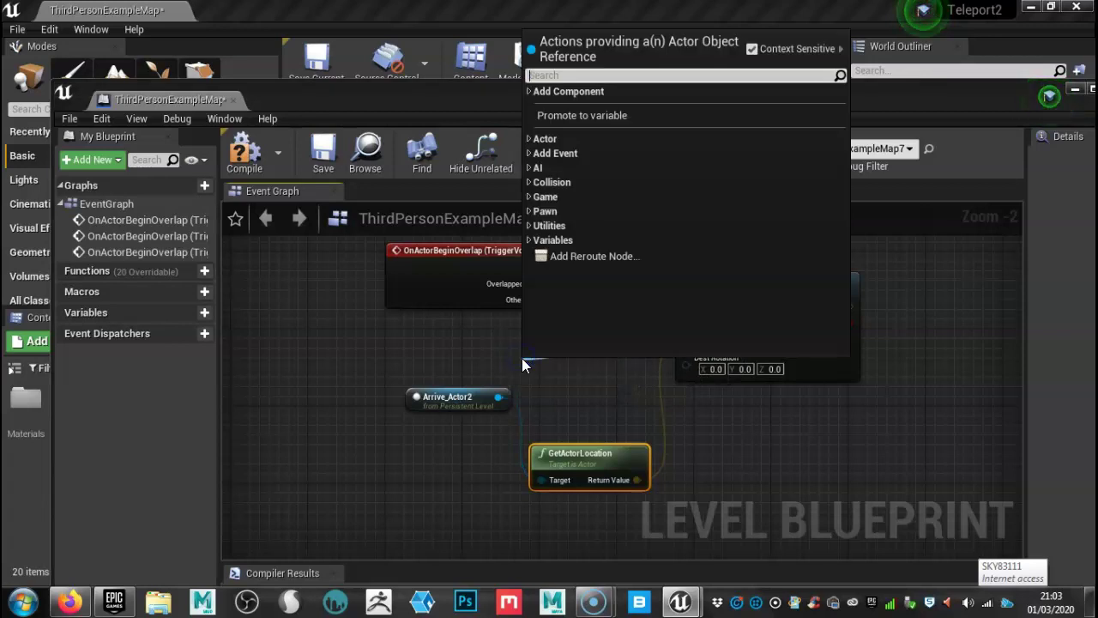
text(get)
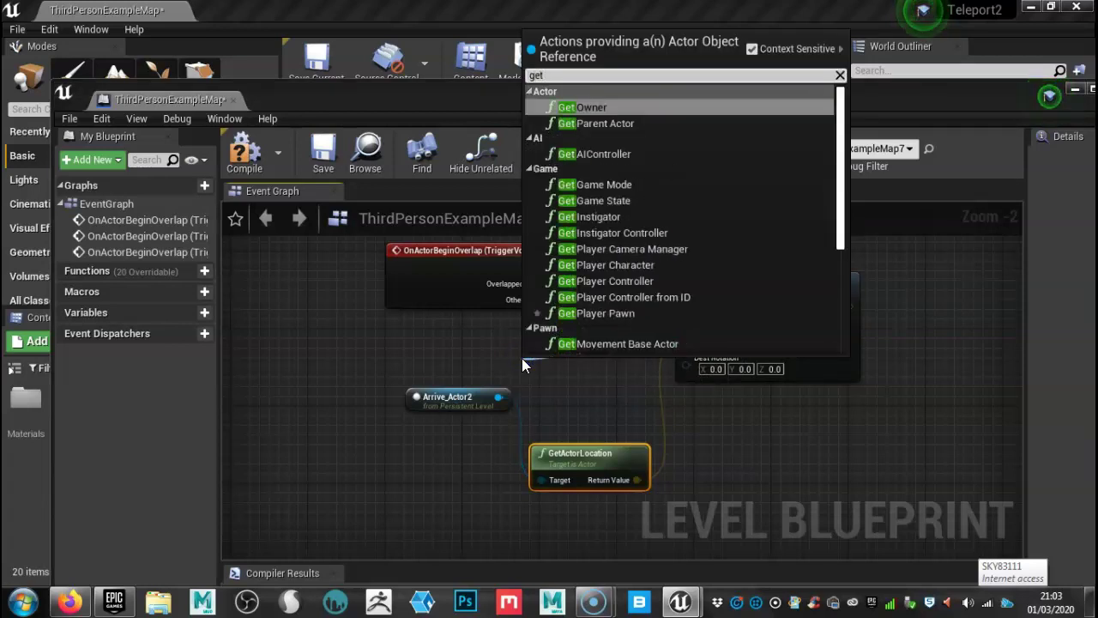
text( ch)
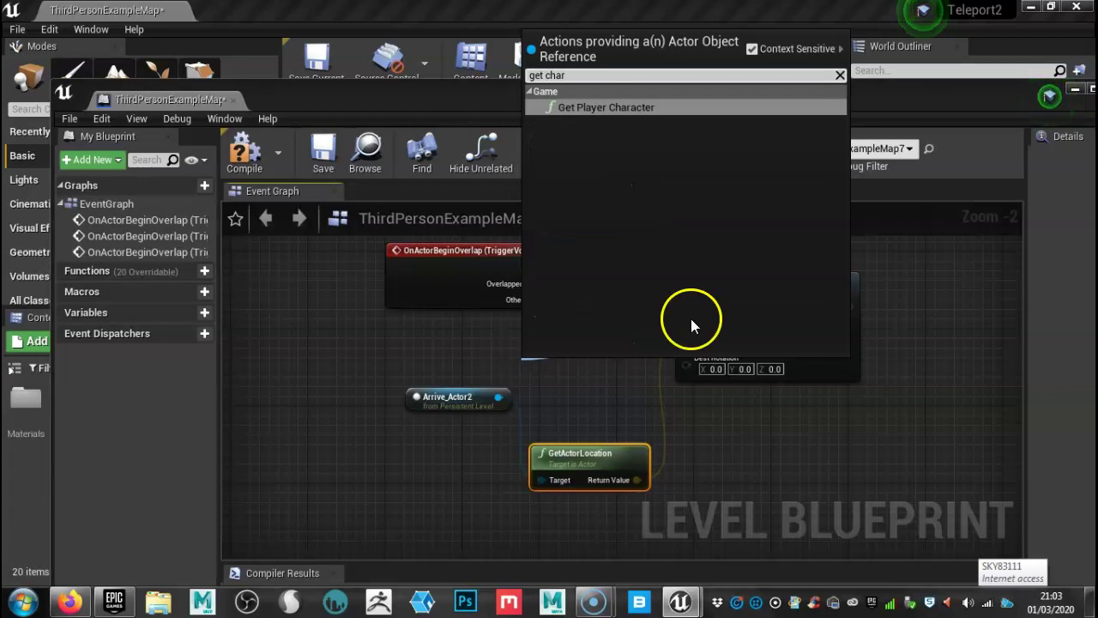
text(ar)
click(606, 107)
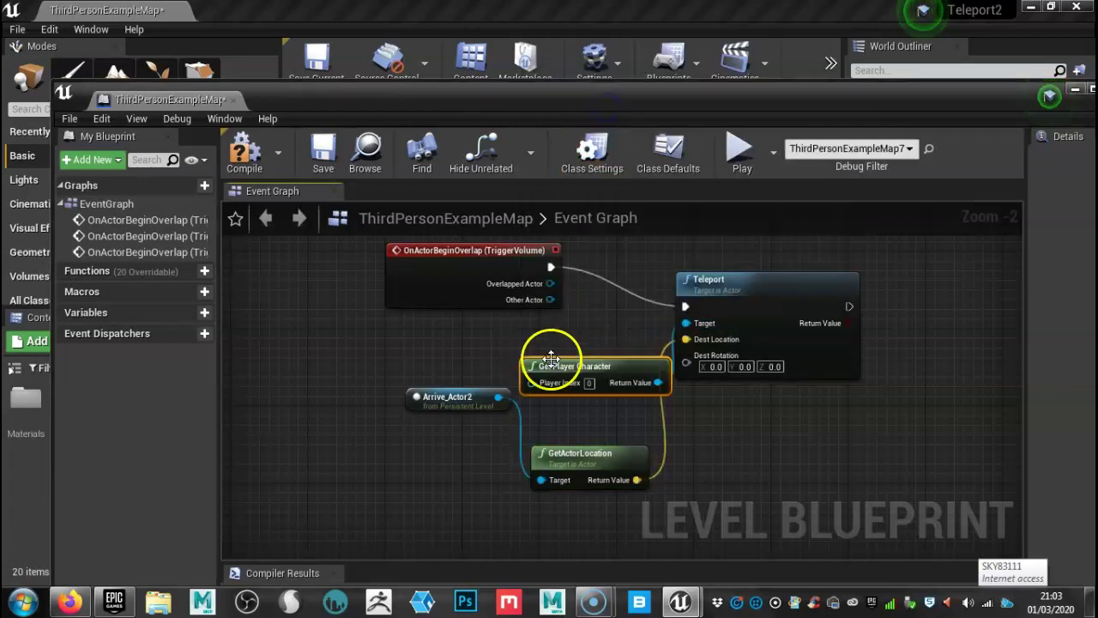
drag(551, 358, 468, 338)
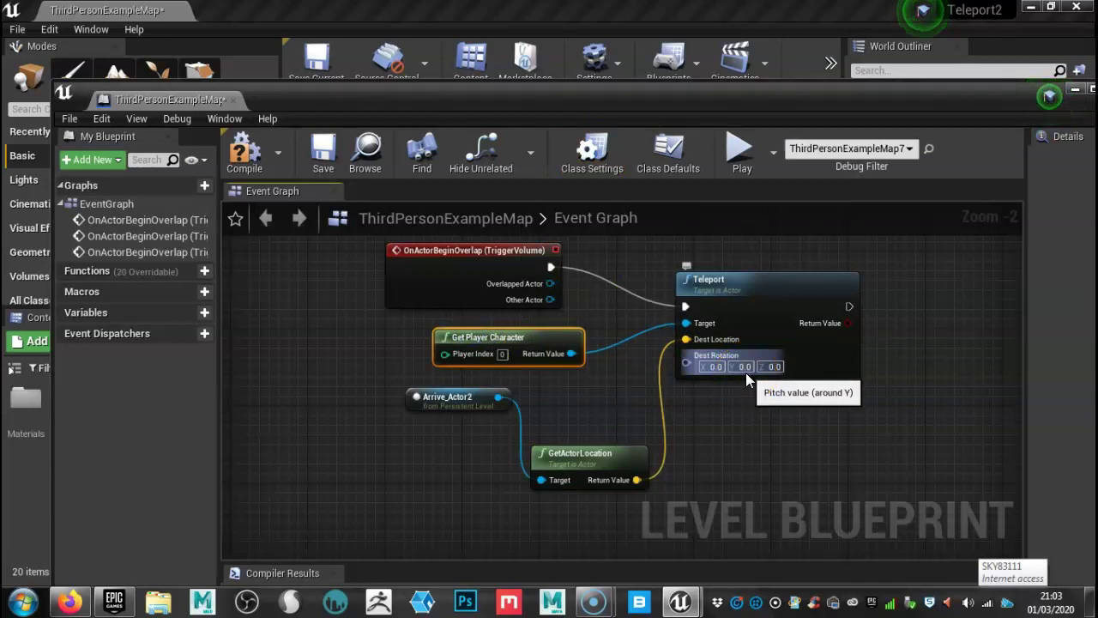
- Compile the Level Blueprint and move its window out of the way of the level viewport
click(245, 148)
drag(684, 94, 699, 434)
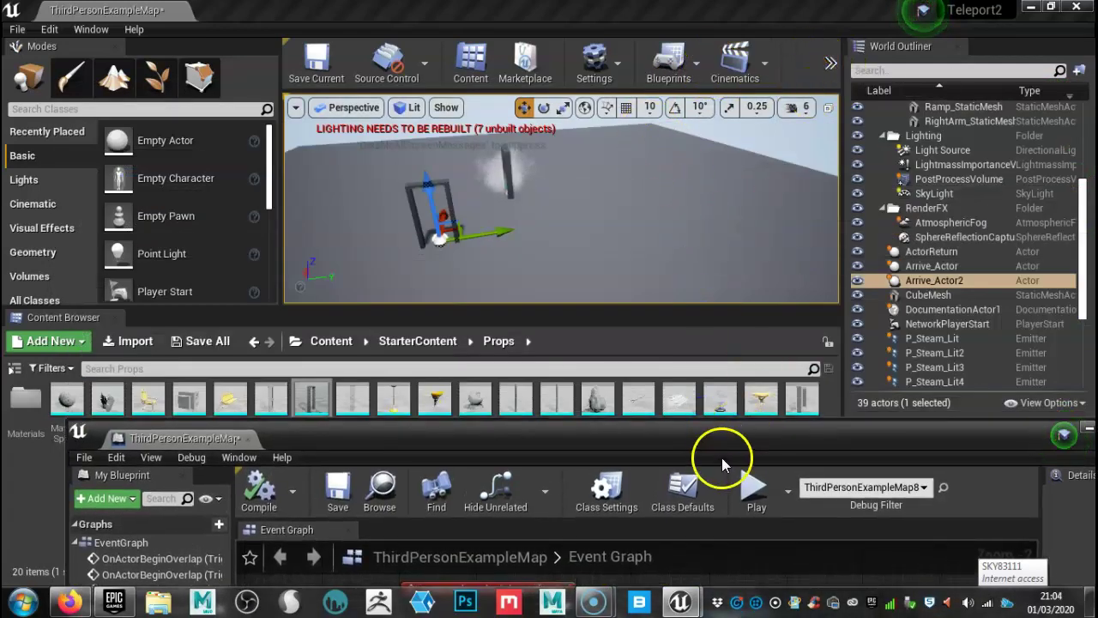
drag(707, 445, 717, 534)
- Play the level in a full-screen viewport and walk the character through the door frames to test the teleport
click(831, 60)
click(855, 148)
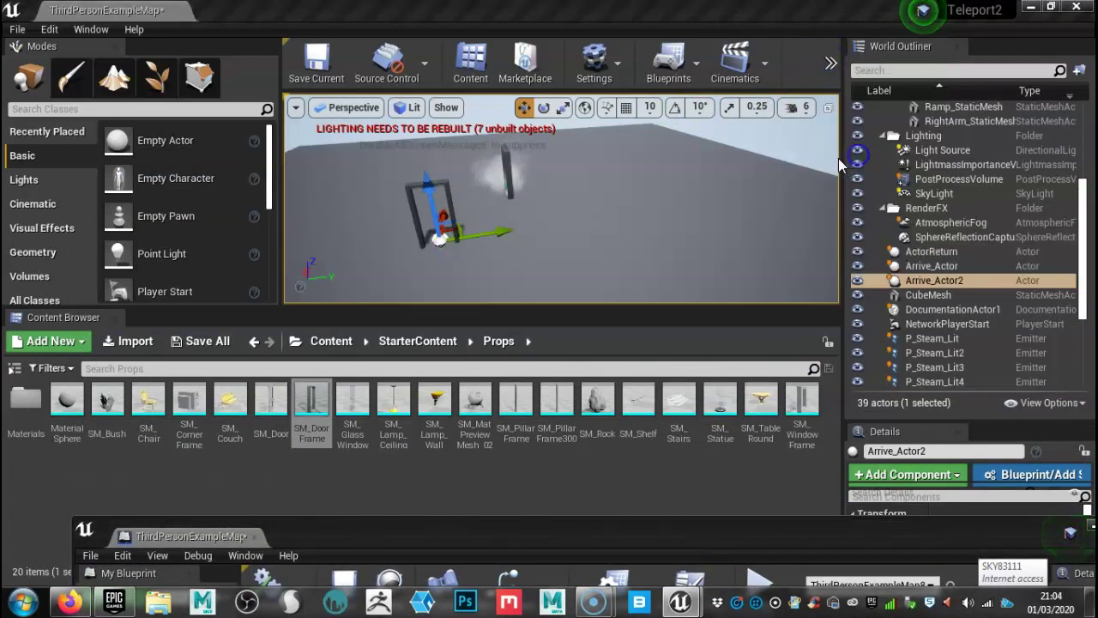
click(654, 277)
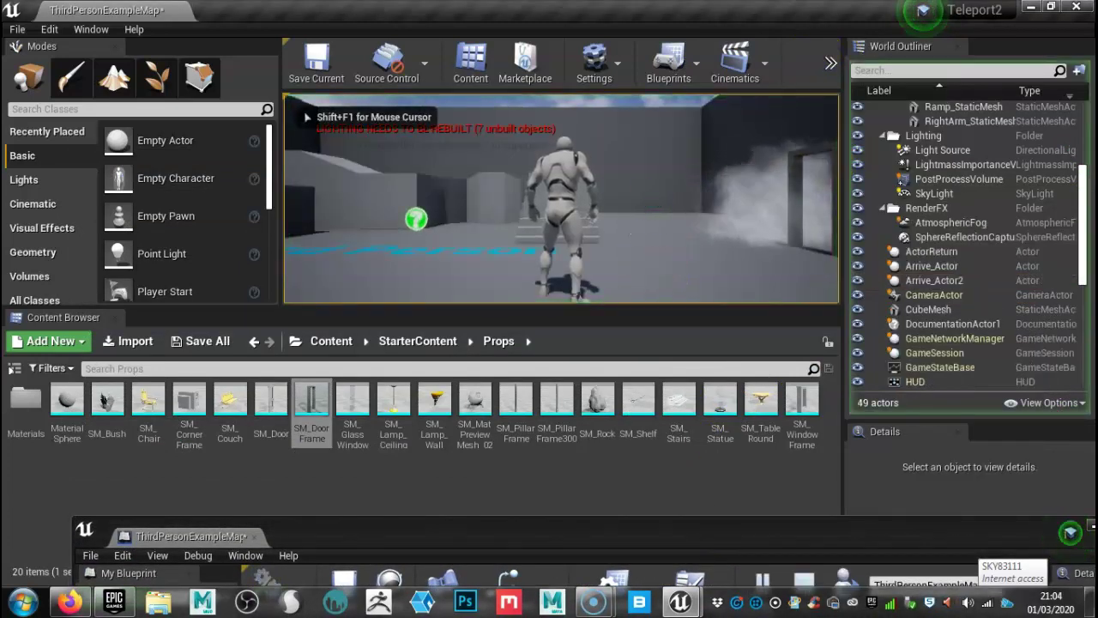
key(F11)
click(646, 257)
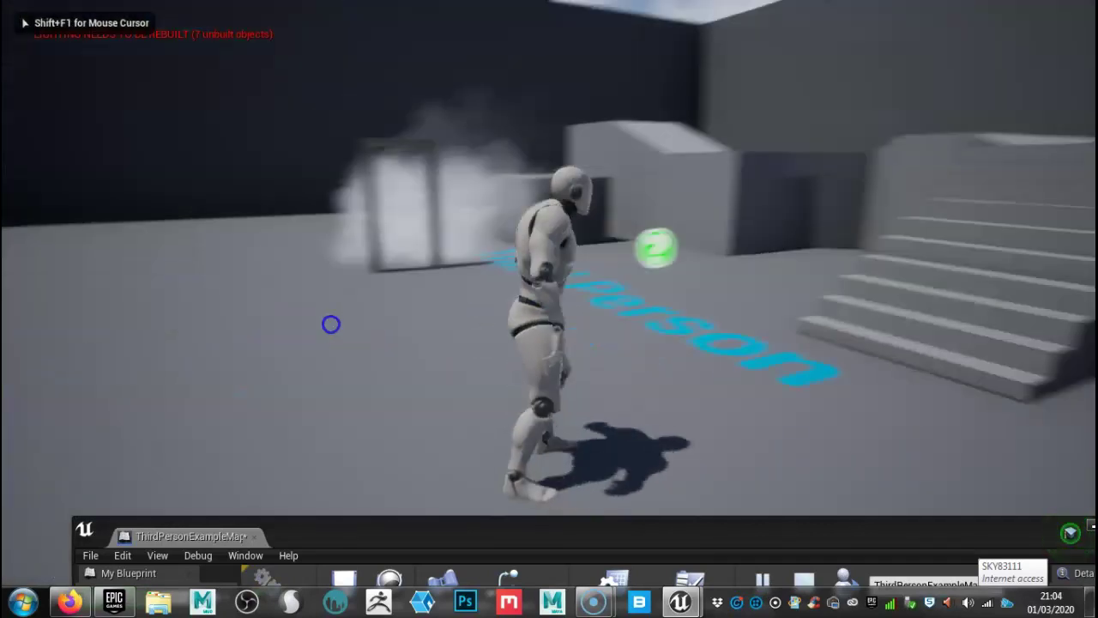
key(w)
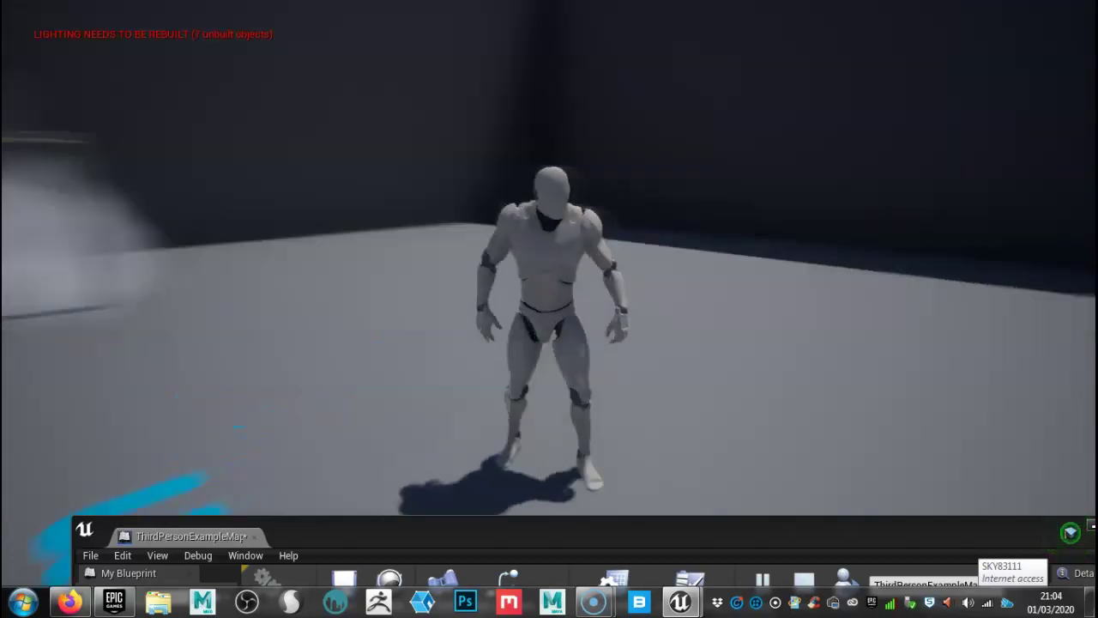
key(w)
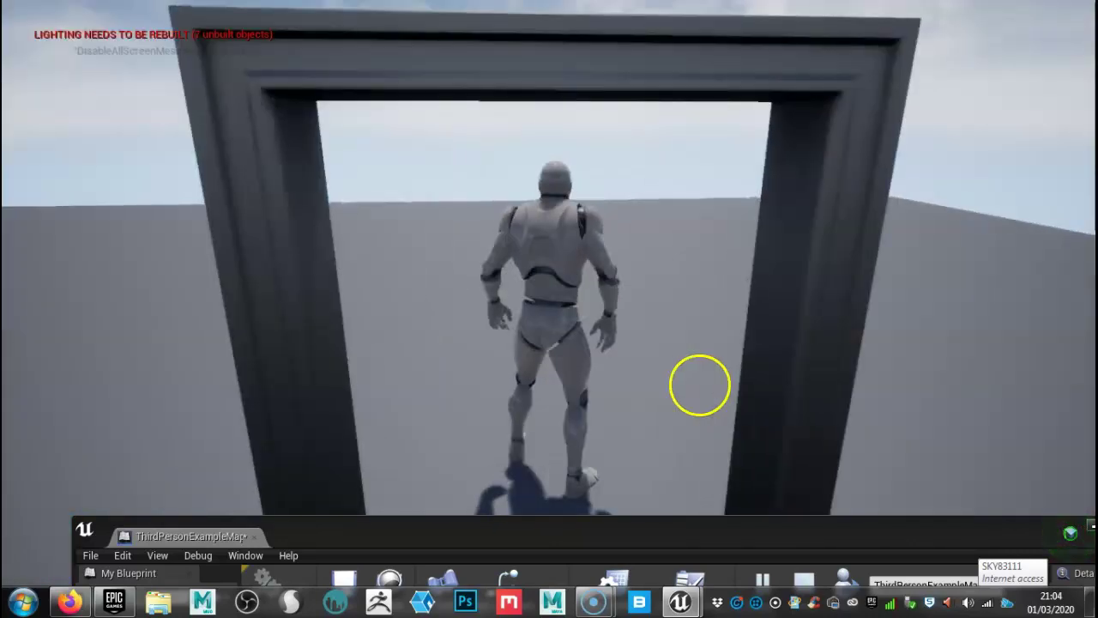
key(w)
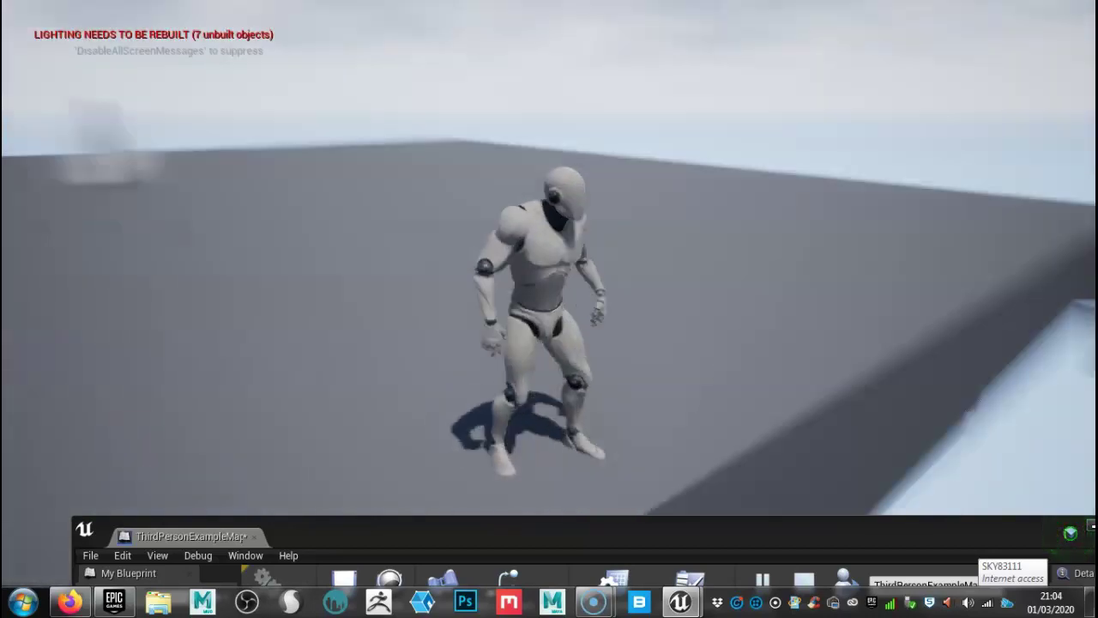
key(w)
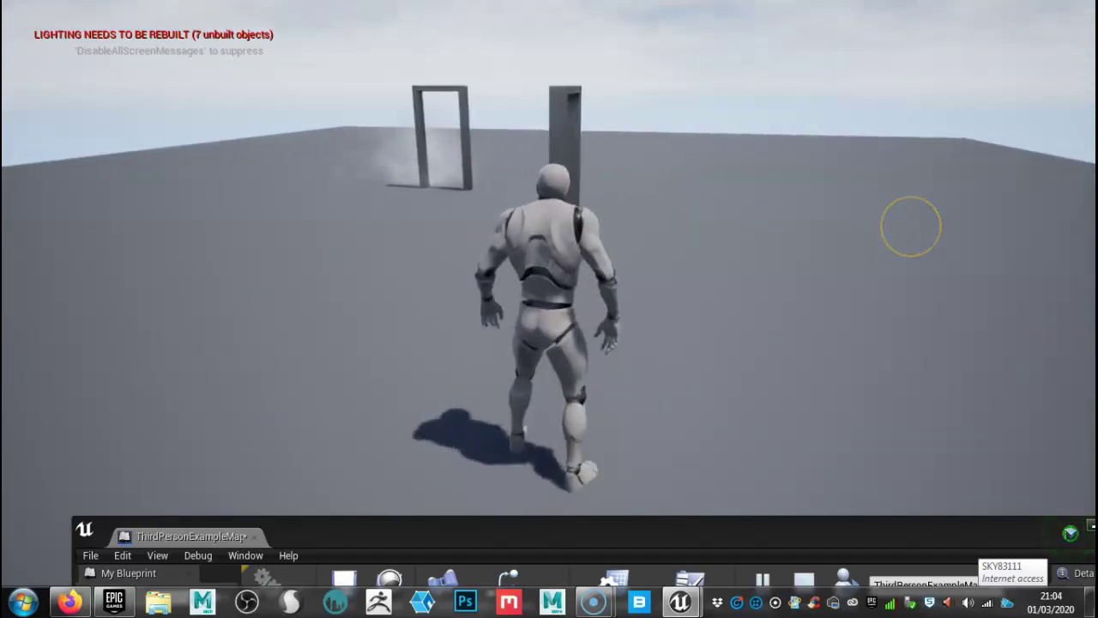
key(Escape)
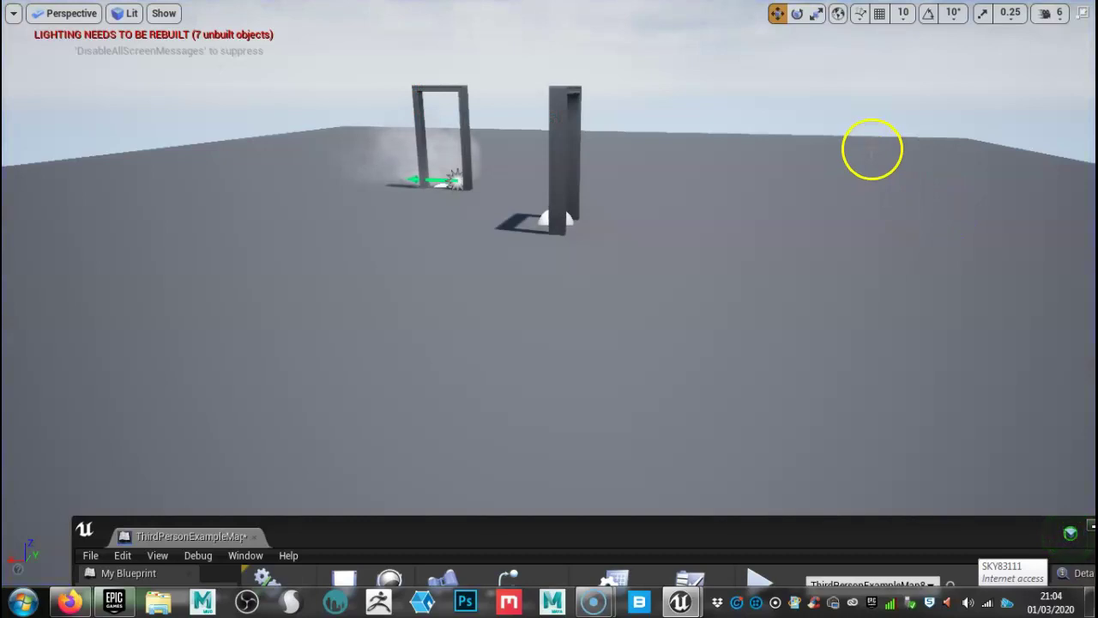
key(F11)
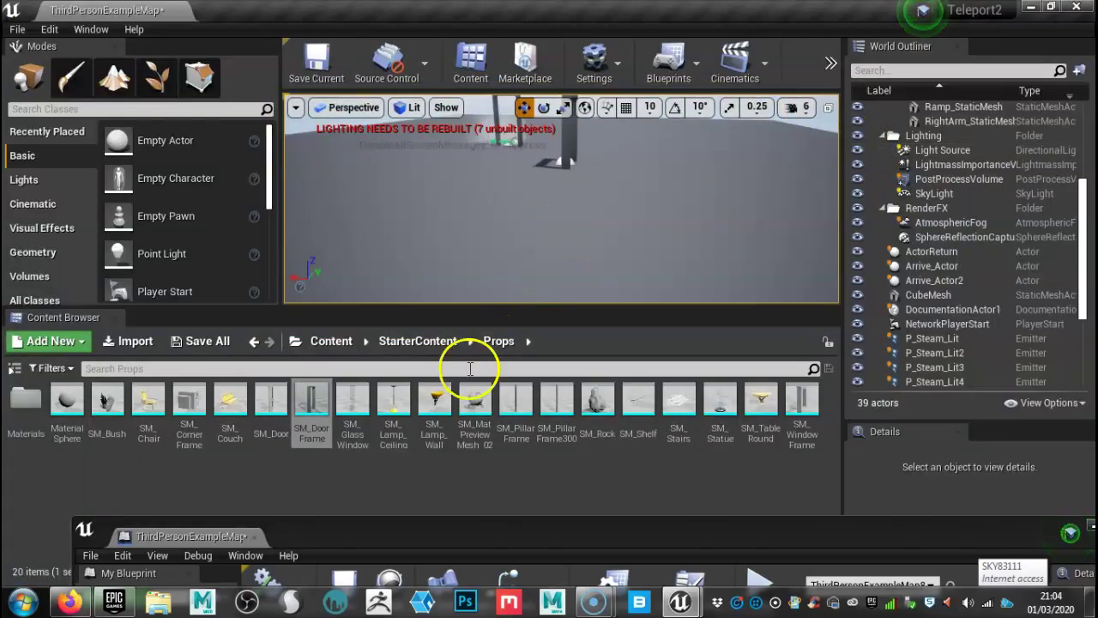
- Group the new overlap, player, actor location and Teleport nodes in a comment box titled Exit
drag(442, 529, 383, 127)
scroll(678, 415, down, 2)
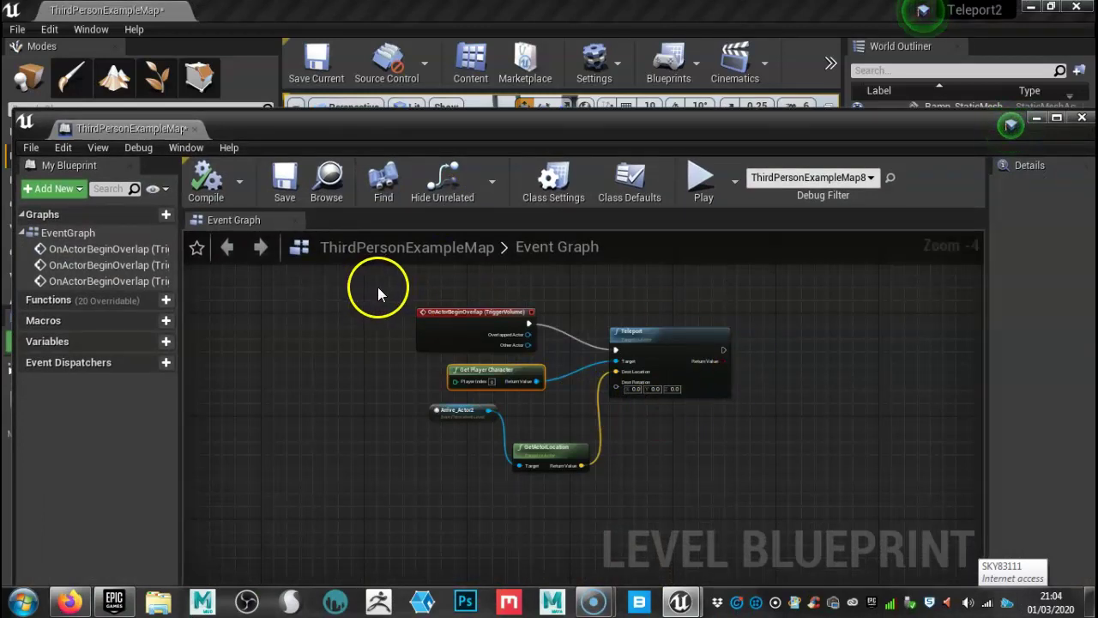
drag(378, 288, 728, 499)
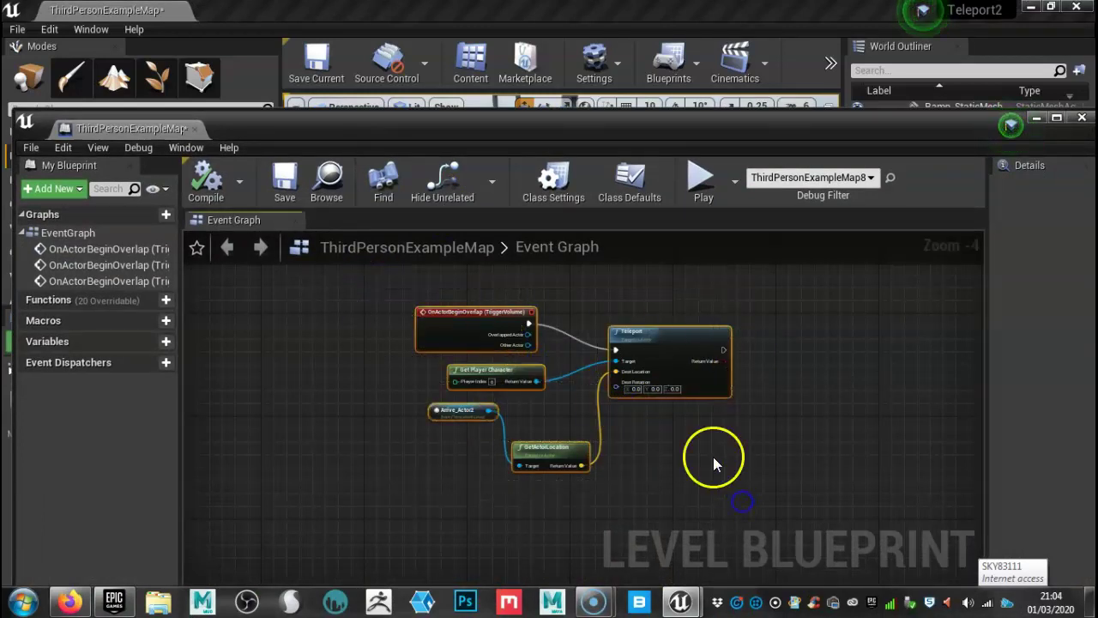
right_click(526, 373)
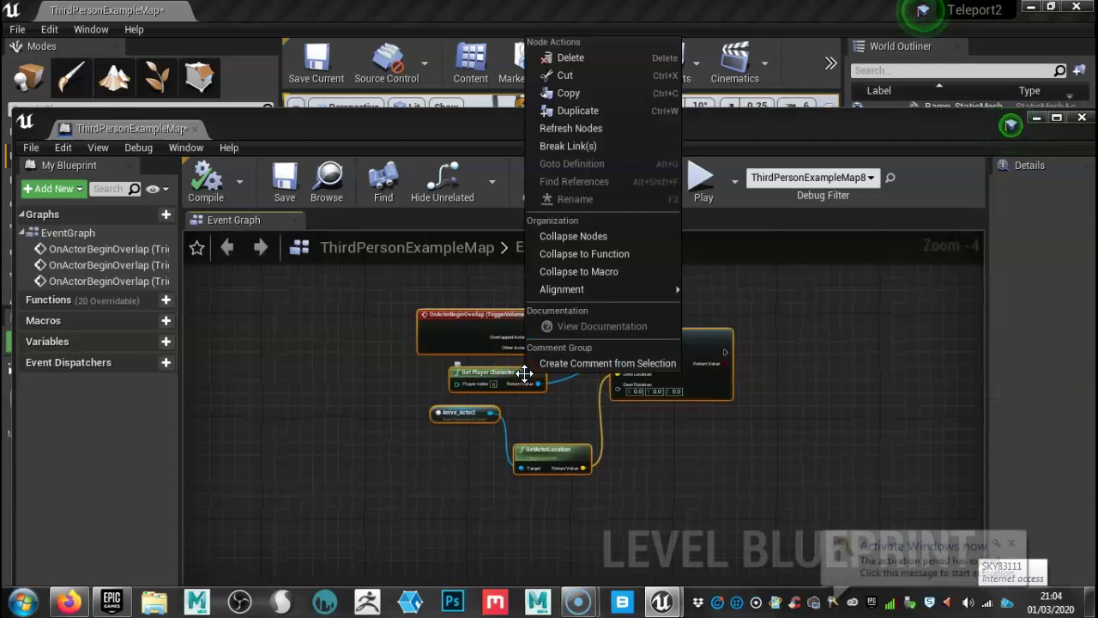
click(573, 363)
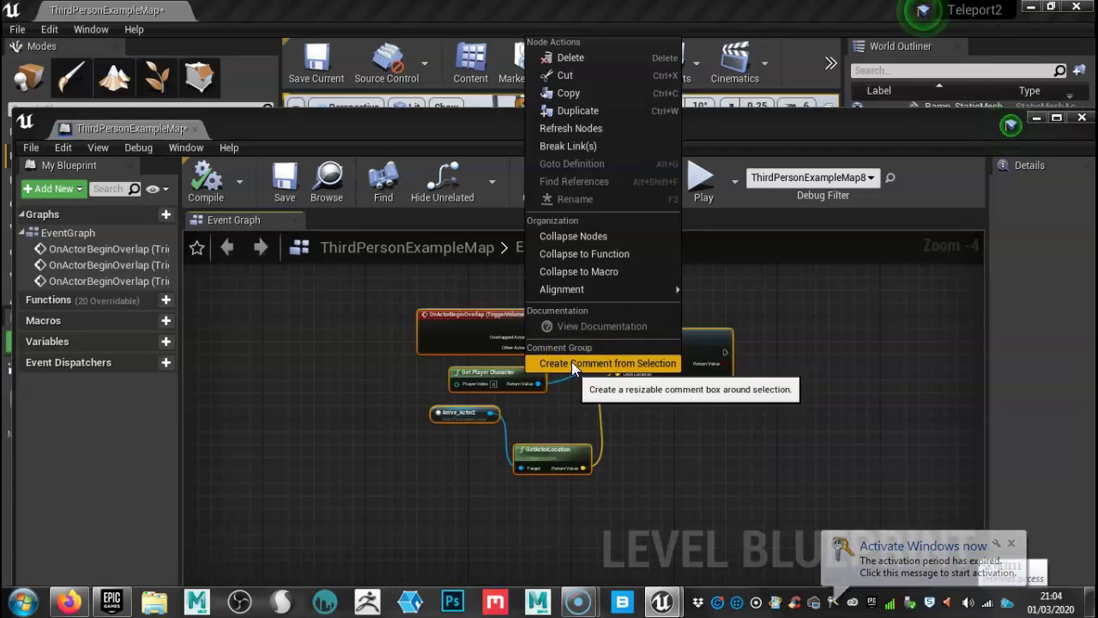
click(573, 364)
double_click(437, 299)
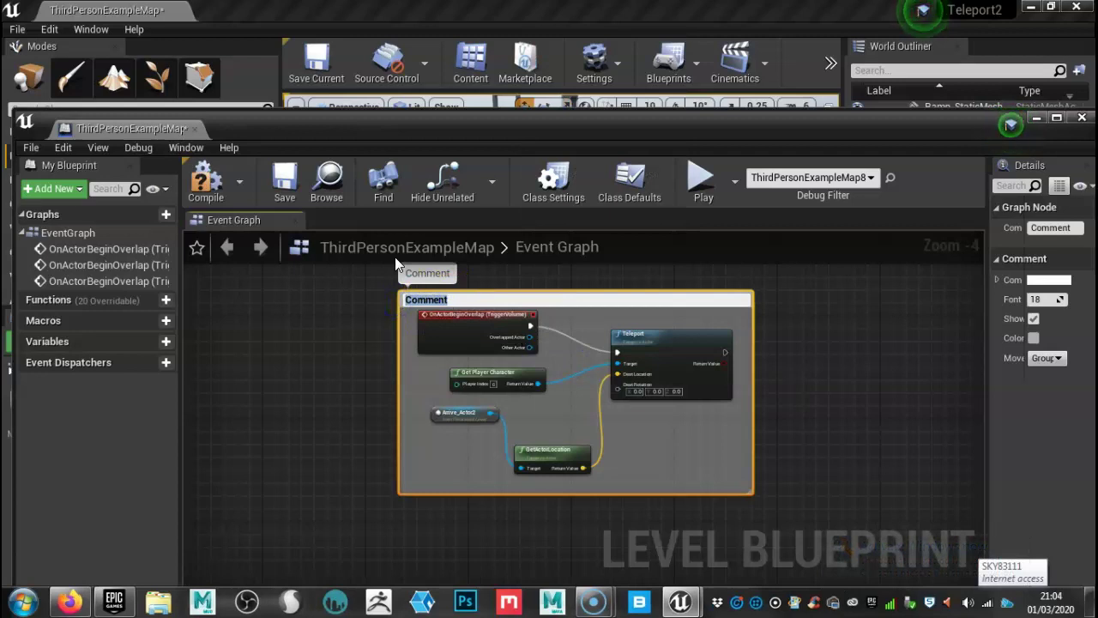
key(Return)
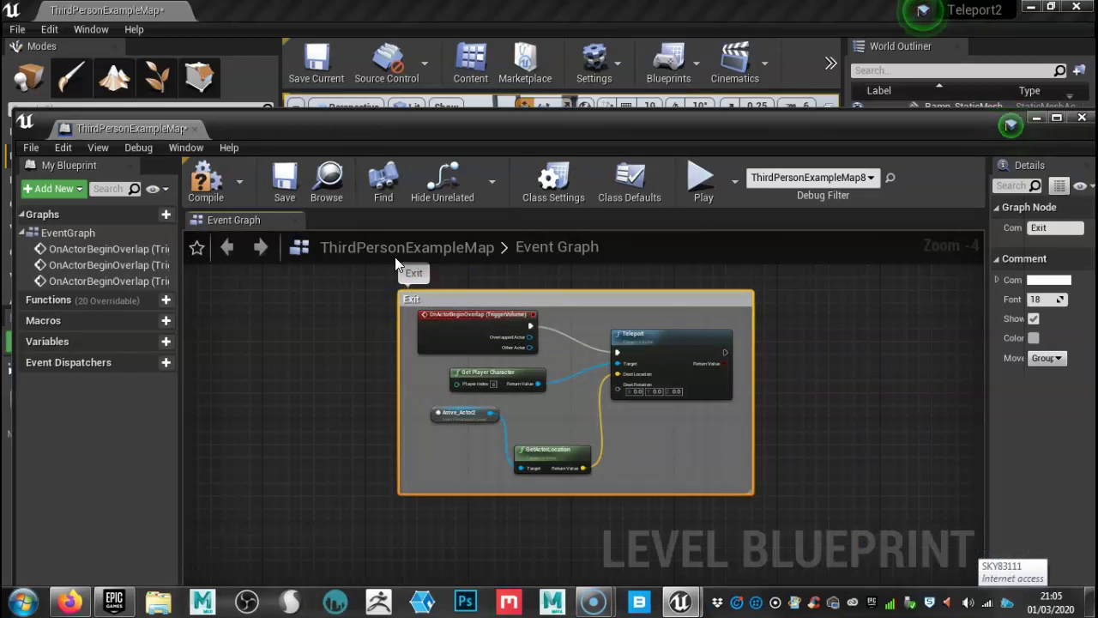
- Duplicate the Get Player Character, Arrive_Actor2, GetActorLocation and Teleport nodes and place the copies below the Exit comment box
right_drag(776, 354, 782, 296)
click(496, 281)
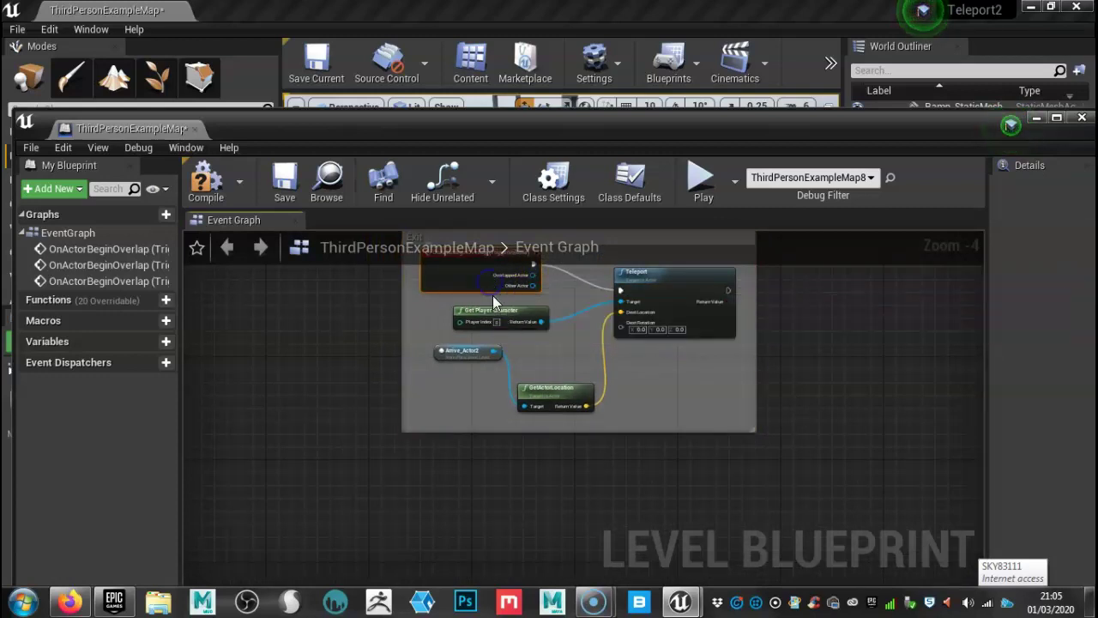
click(490, 312)
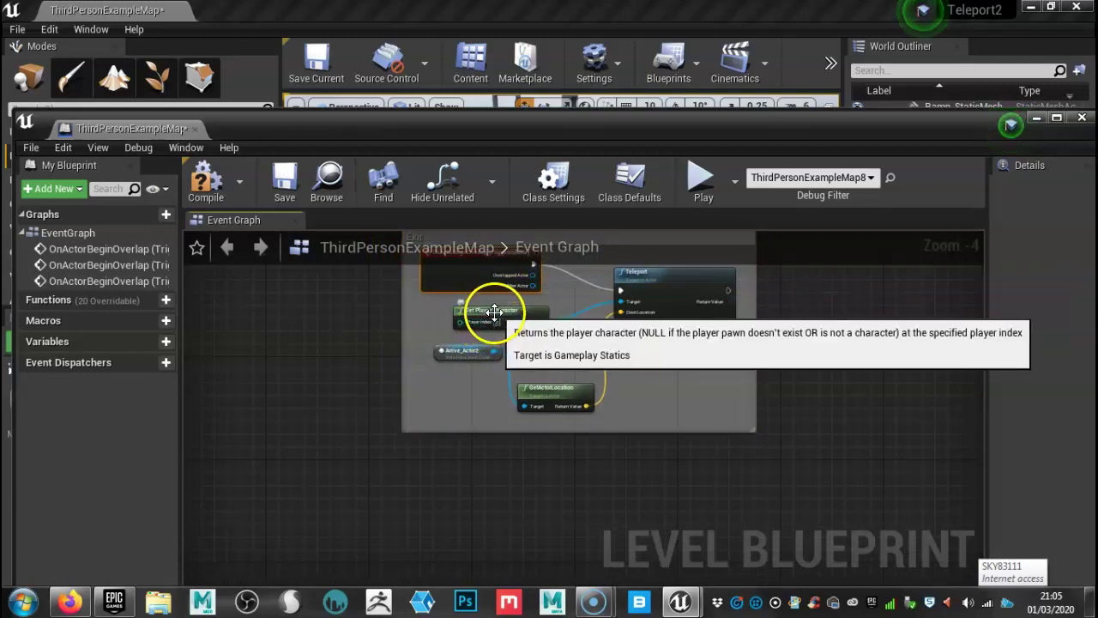
click(468, 346)
click(552, 392)
click(677, 297)
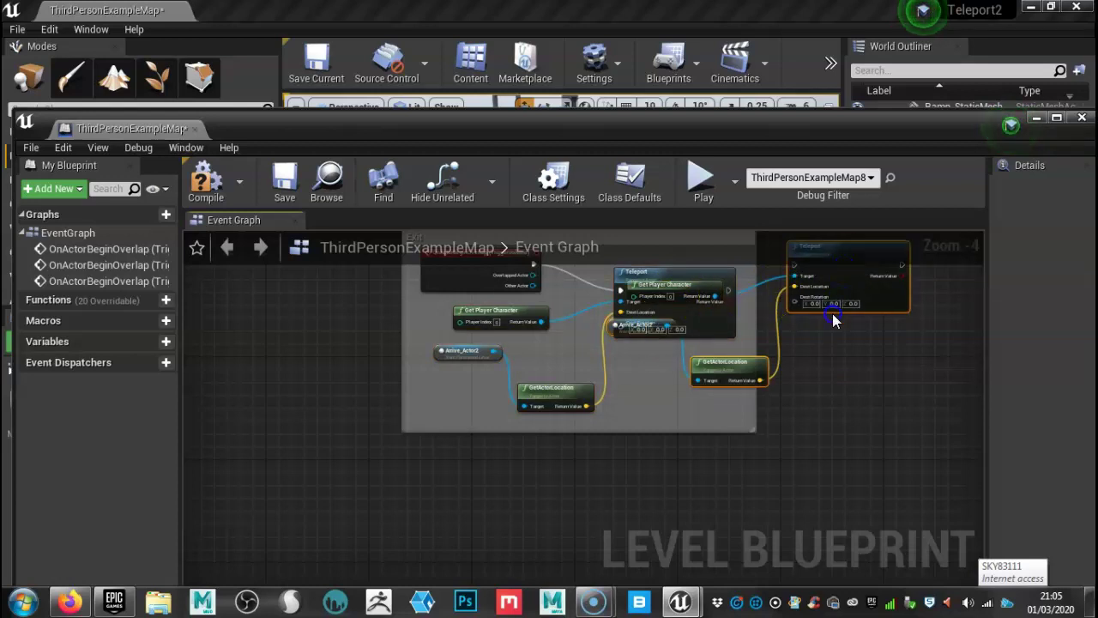
click(849, 265)
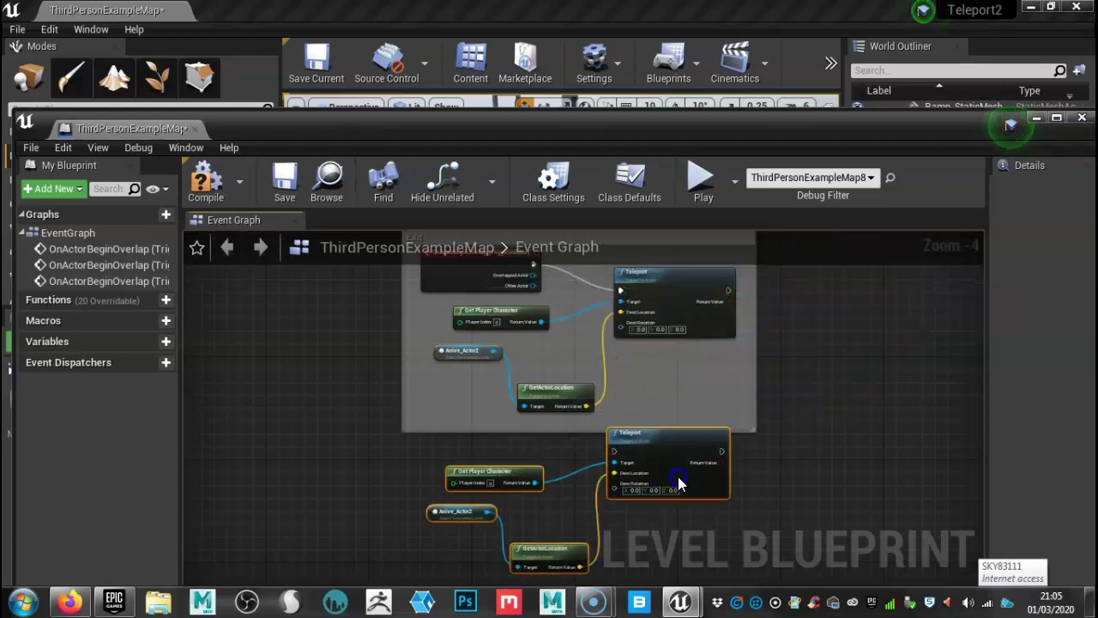
drag(679, 484, 686, 510)
- Delete the copied Arrive_Actor2 reference from the duplicated nodes
scroll(769, 447, down, 2)
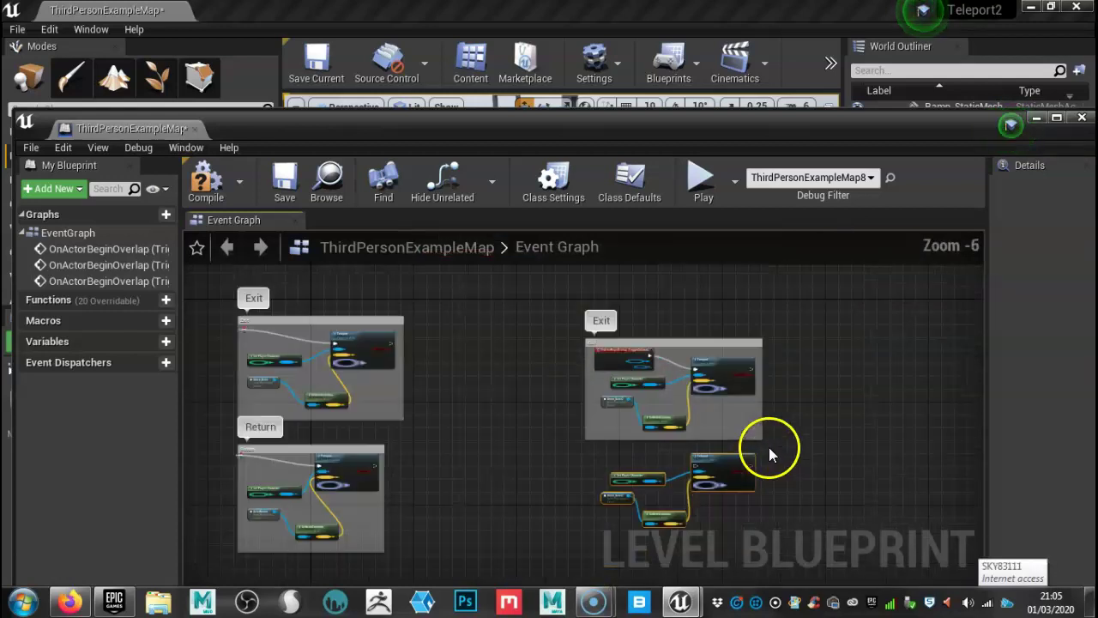
scroll(769, 448, up, 1)
right_drag(791, 457, 754, 393)
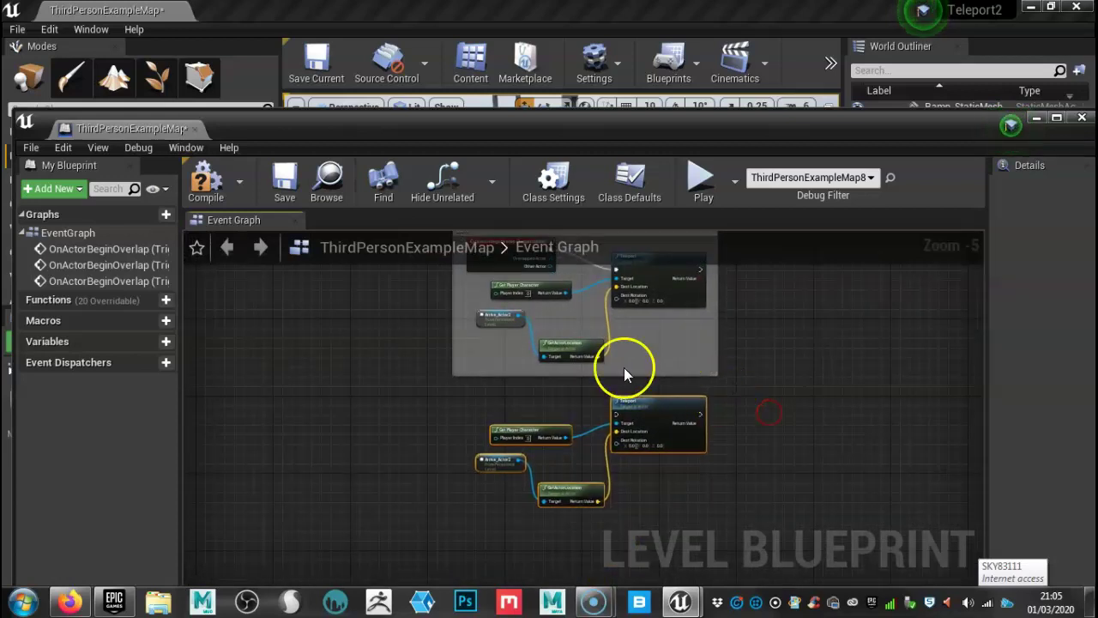
click(504, 460)
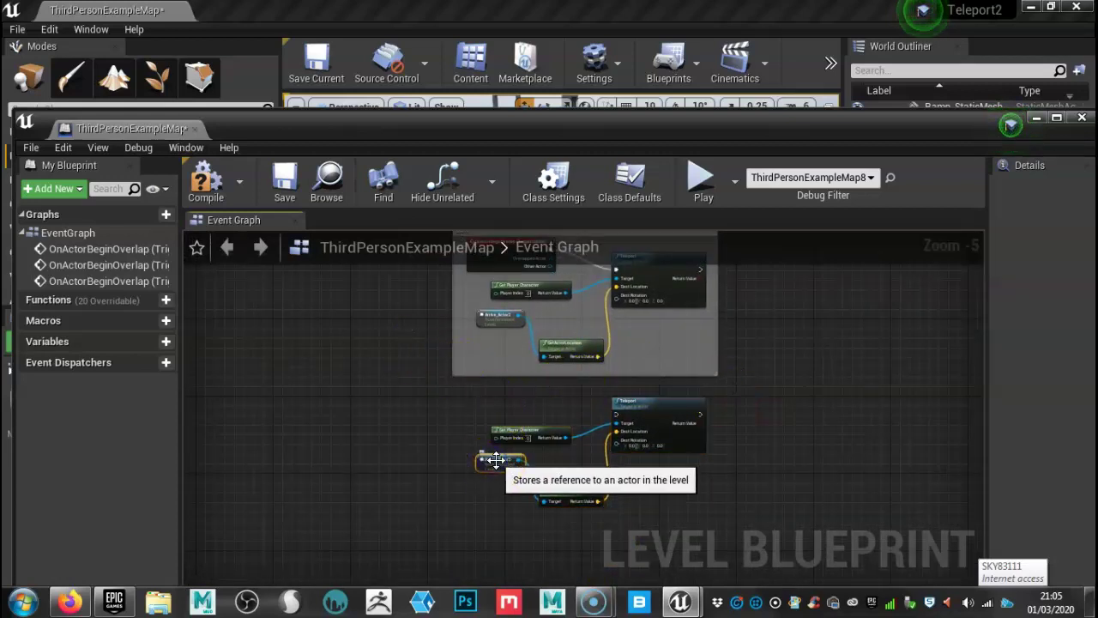
key(Delete)
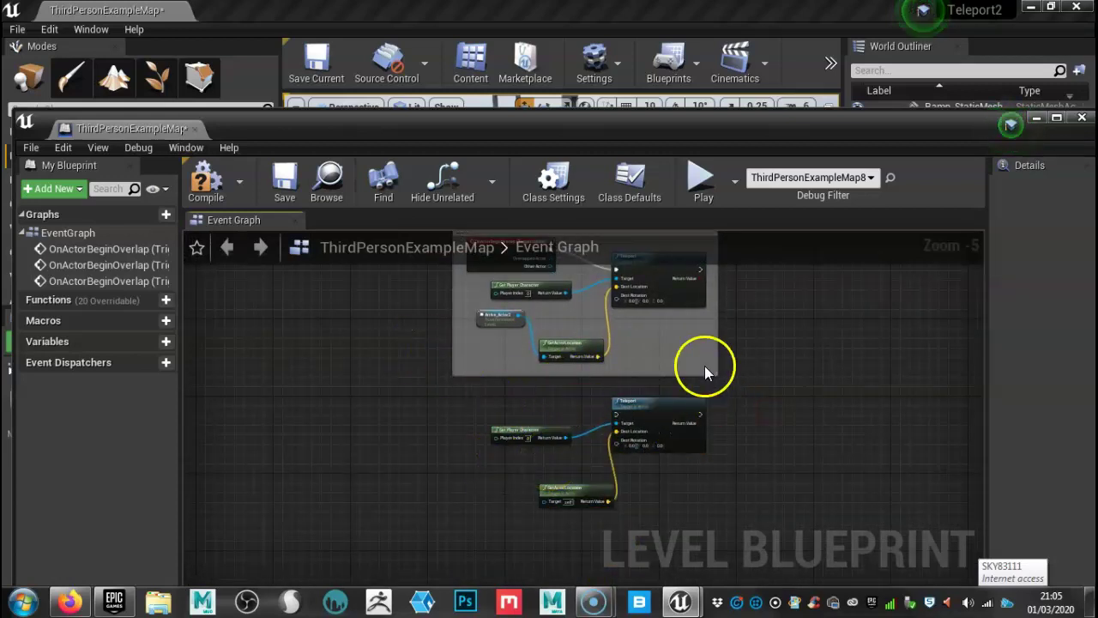
right_drag(775, 357, 785, 387)
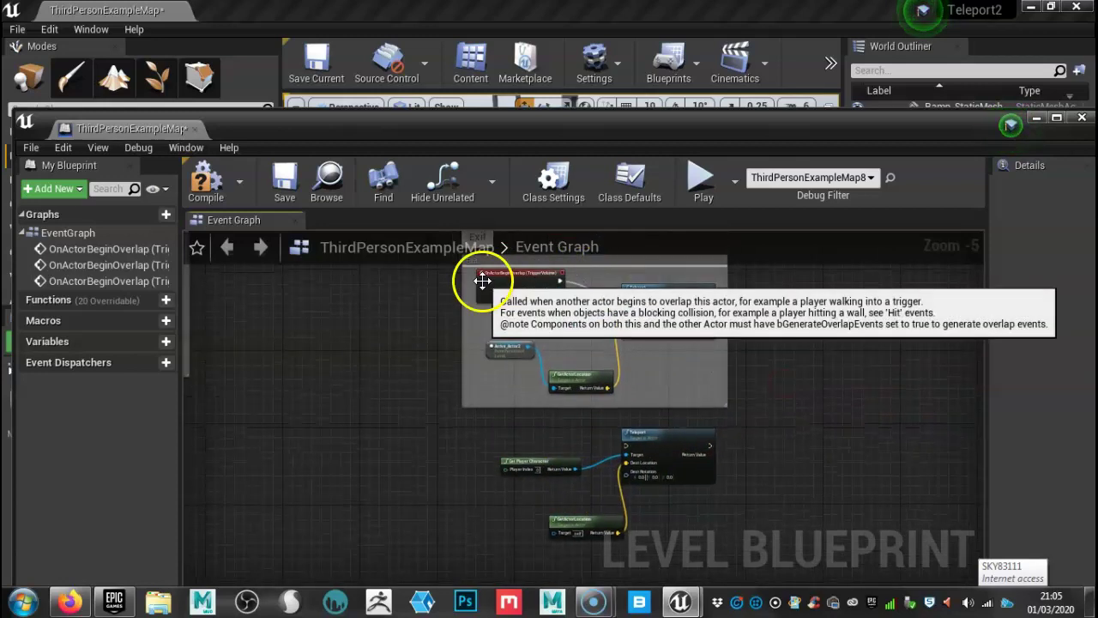
click(563, 380)
click(533, 340)
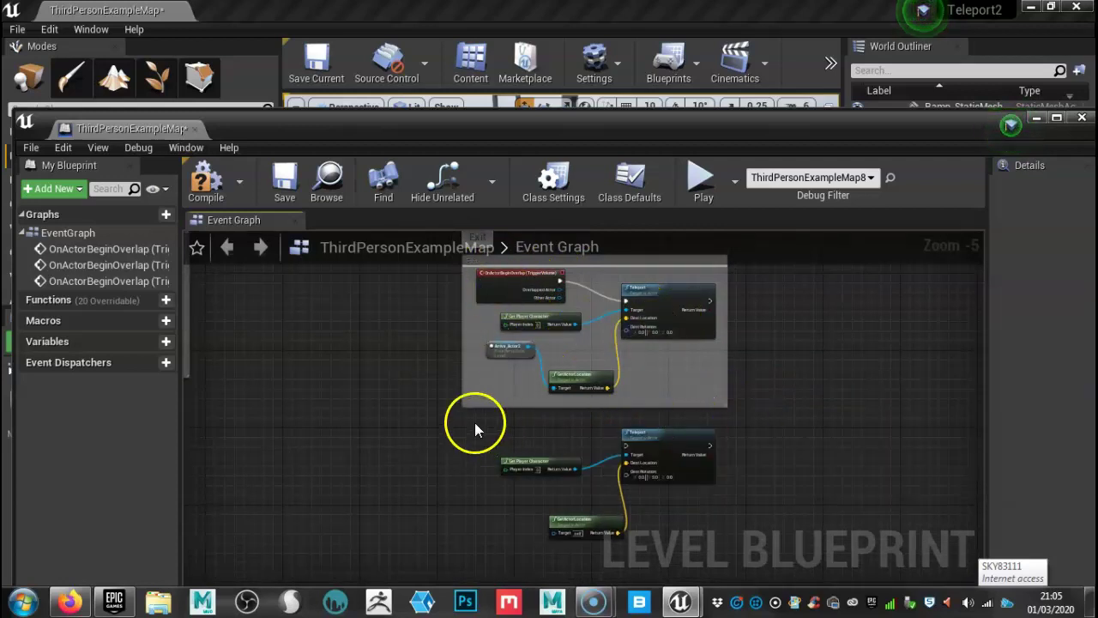
- Move the duplicated Get Player Character, GetActorLocation and Teleport nodes further below the Exit comment box
drag(470, 422, 735, 530)
drag(662, 452, 637, 524)
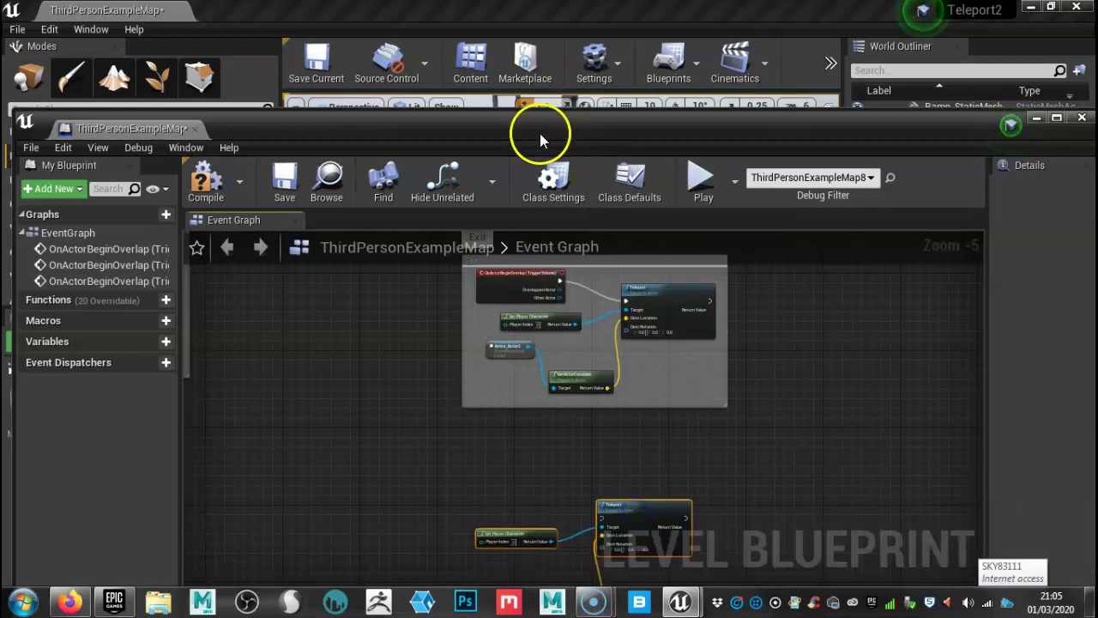
- Focus the level view on ActorReturn and examine the door frames and free floor space around the starting area
drag(540, 133, 569, 422)
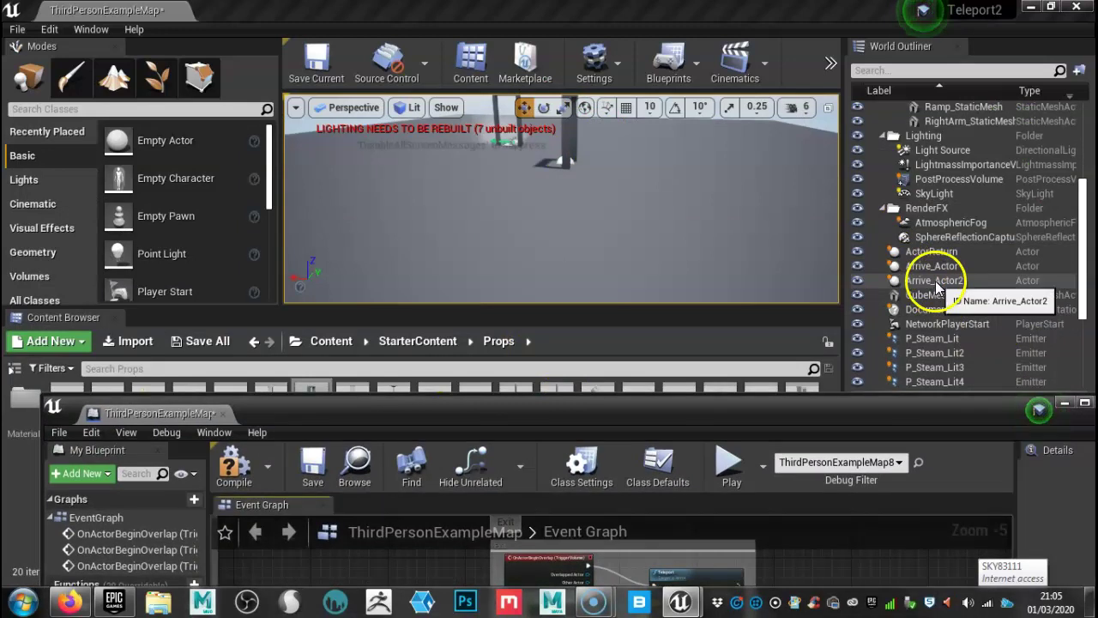
click(935, 254)
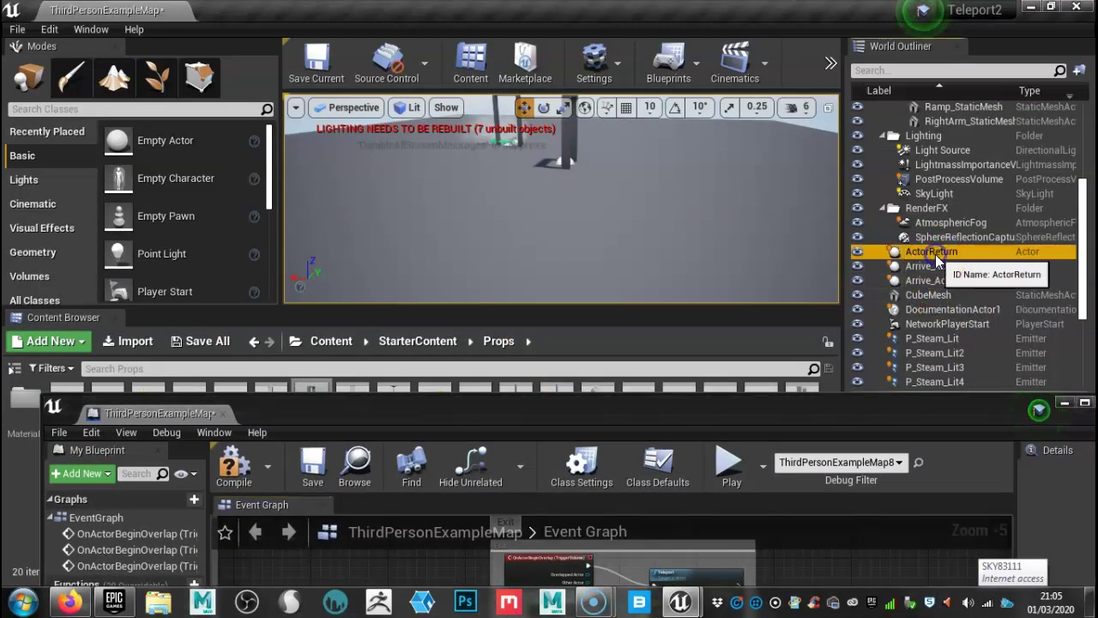
key(f)
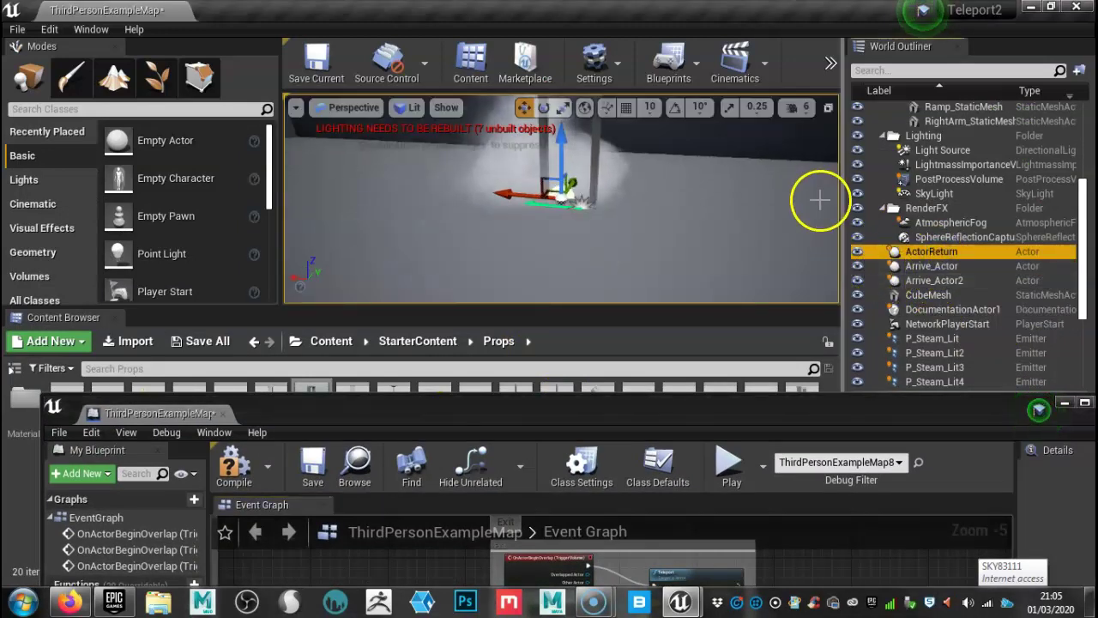
alt+drag(566, 218, 698, 238)
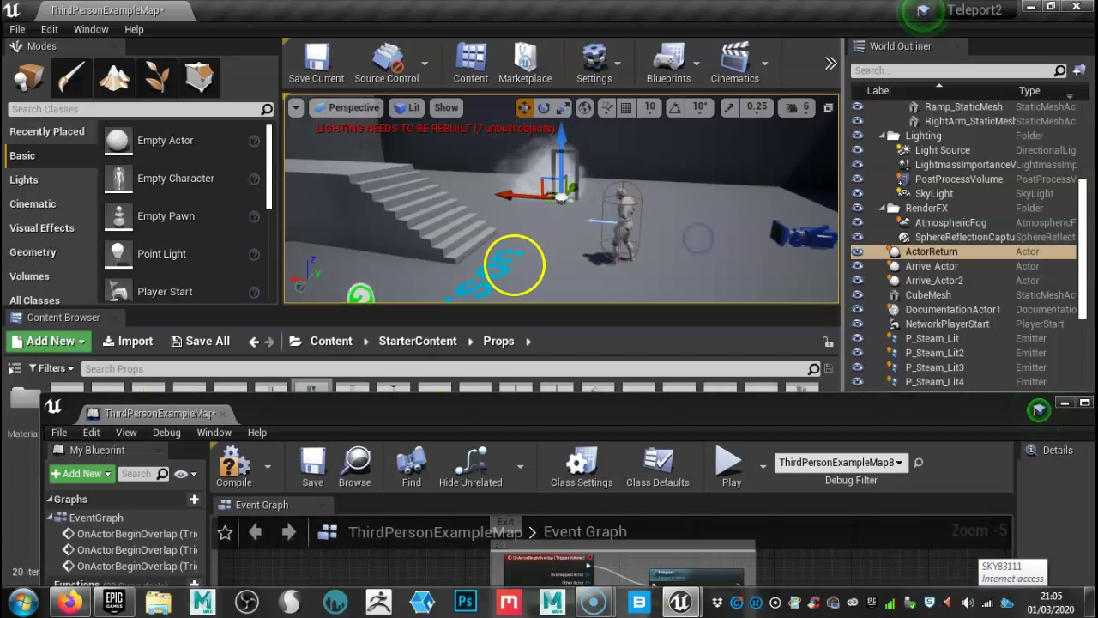
drag(515, 308, 517, 391)
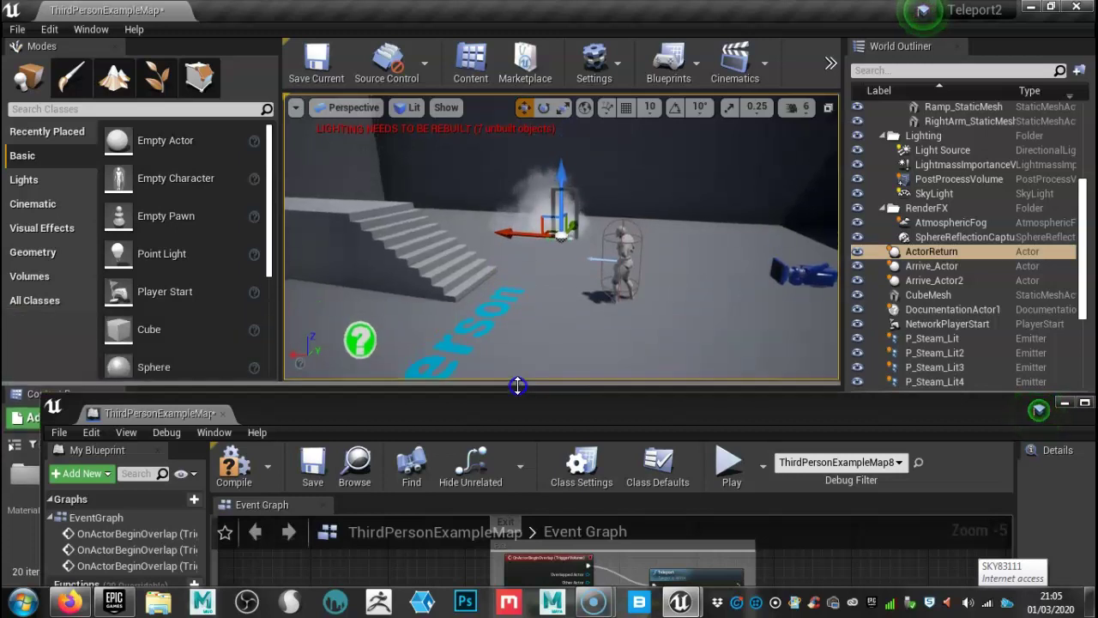
alt+drag(714, 266, 758, 301)
right_drag(732, 286, 723, 283)
alt+drag(722, 283, 762, 304)
alt+right_drag(685, 271, 644, 265)
alt+middle_drag(517, 213, 481, 214)
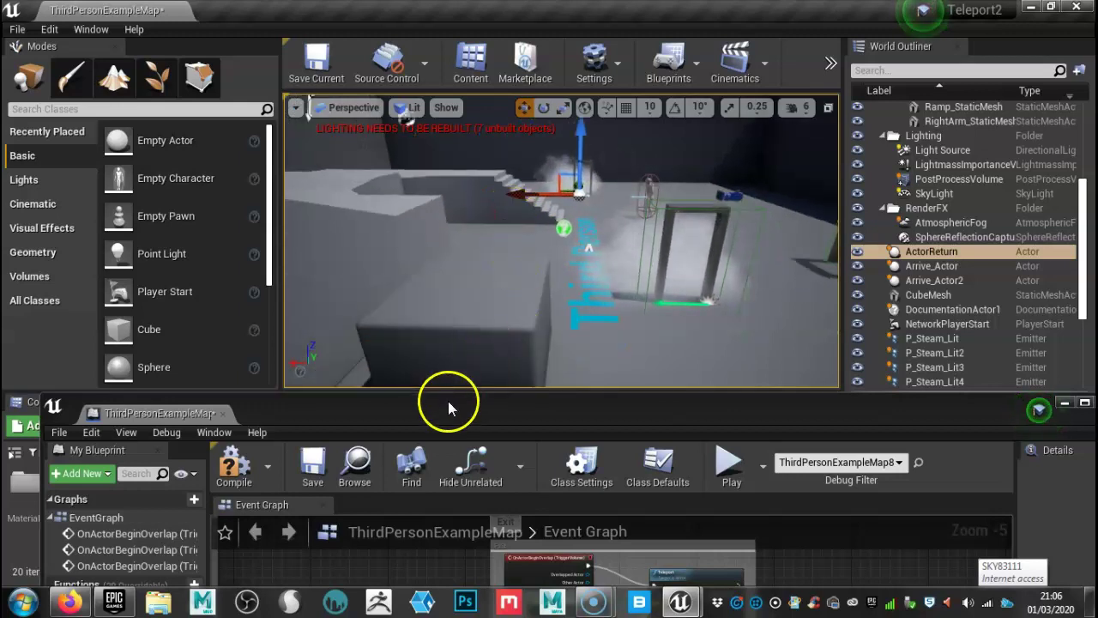
- Place a new SM_DoorFrame mesh near the stairs in the starting area and shift it along Y to about 75.5
drag(436, 400, 447, 546)
drag(329, 478, 493, 236)
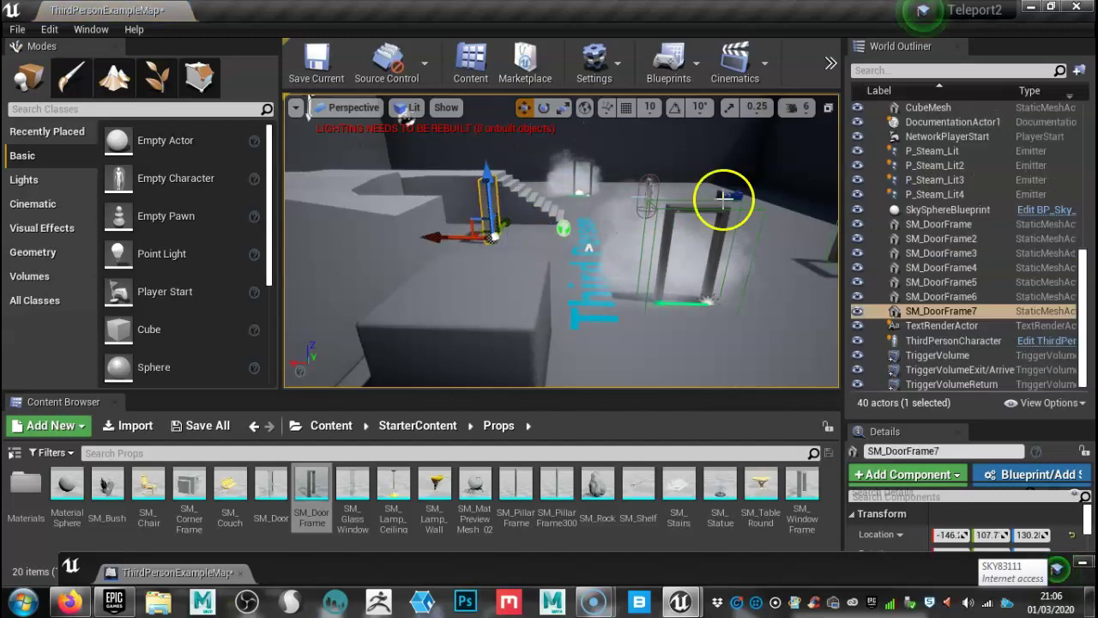
alt+drag(781, 187, 638, 250)
drag(549, 210, 538, 208)
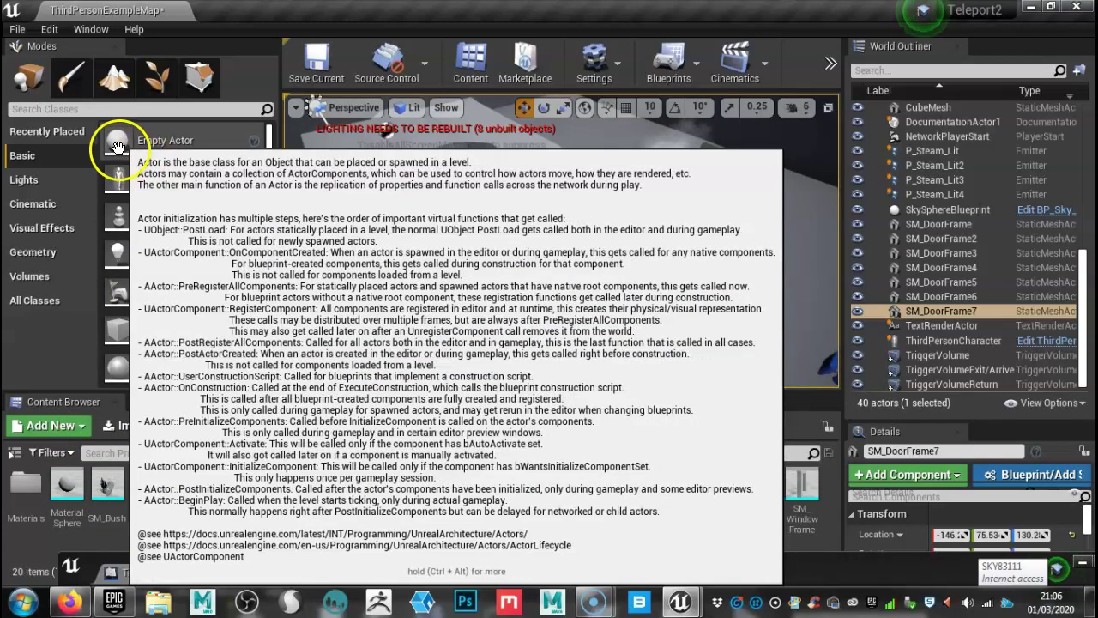
- Place an Empty Actor at the new door frame near the stairs and rename it ActorReturn2
drag(142, 148, 498, 235)
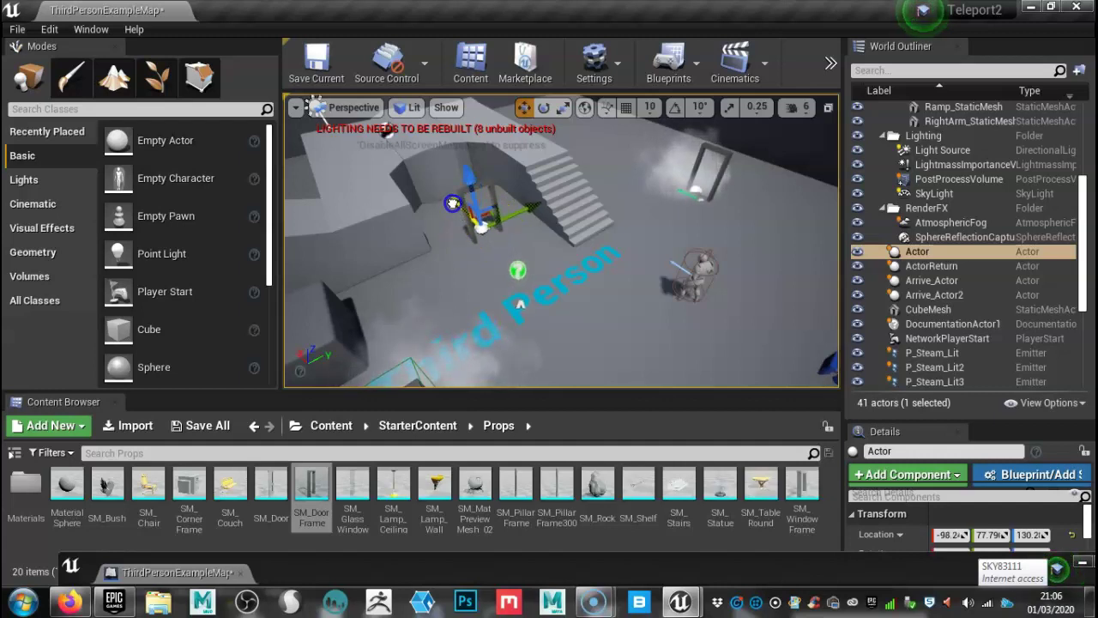
click(935, 250)
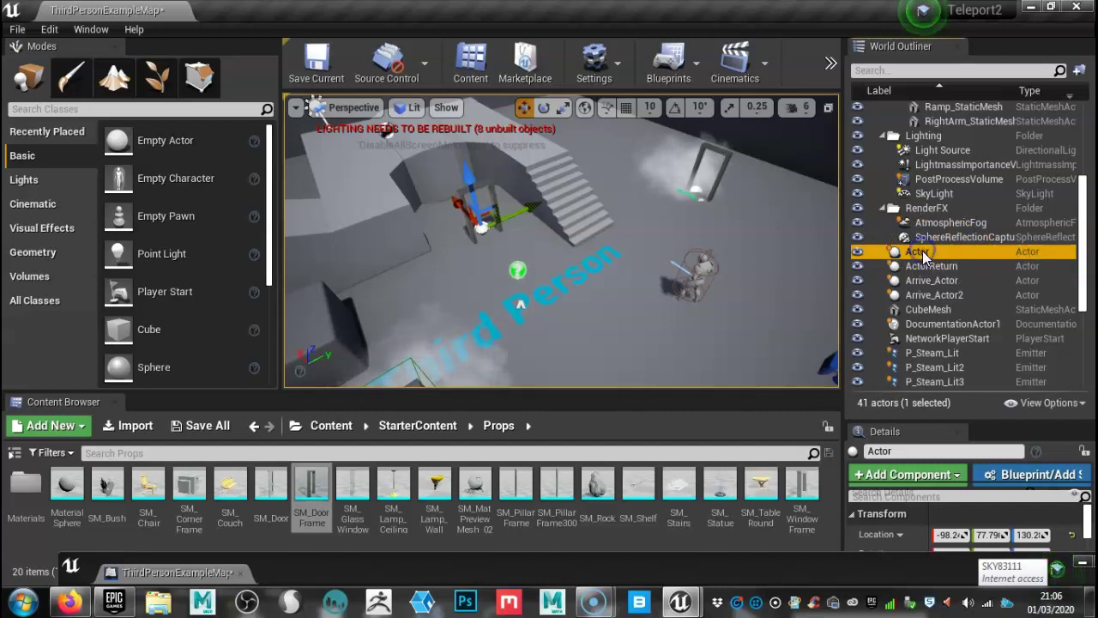
click(932, 254)
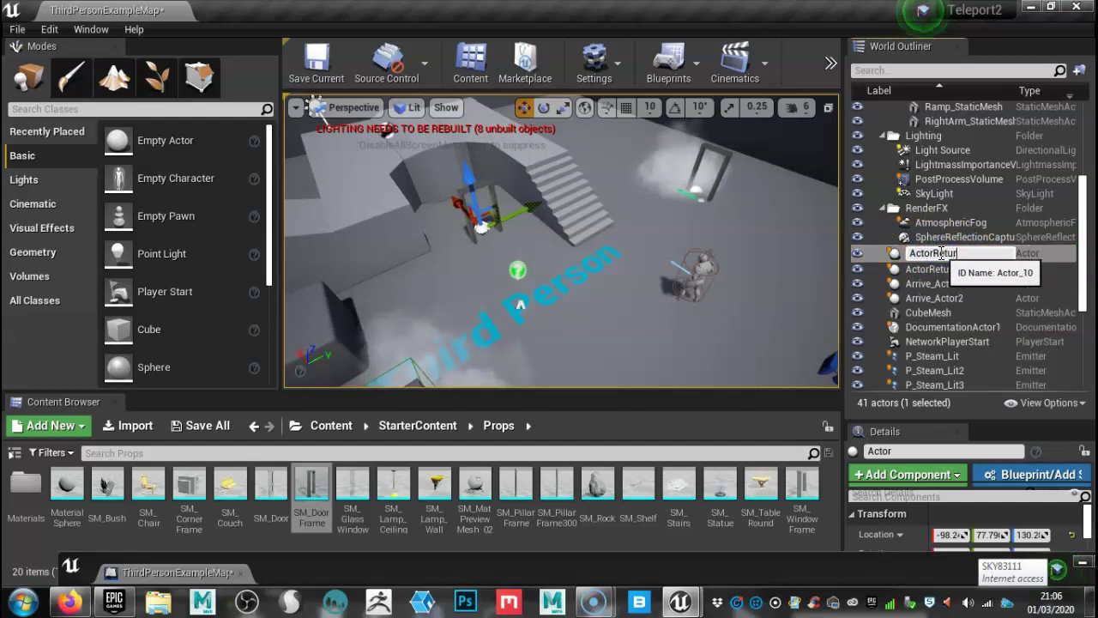
text(ActorReturn2)
key(Return)
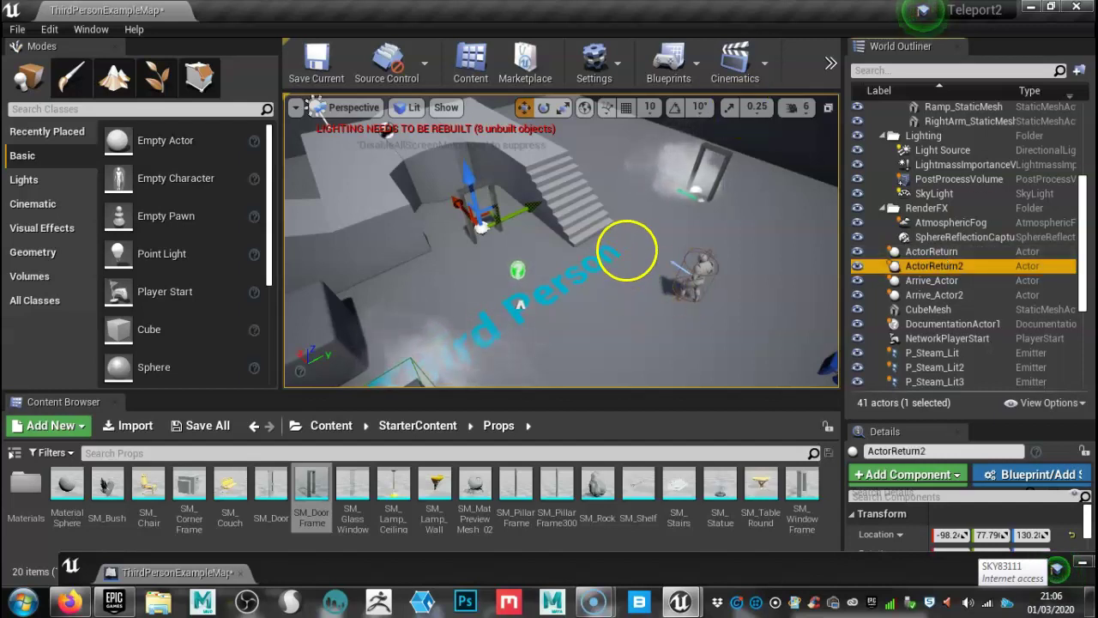
- Place another SM_DoorFrame mesh on the distant platform near Arrive_Actor, at about X 199, Y 7597, Z 4800
scroll(669, 166, down, 5)
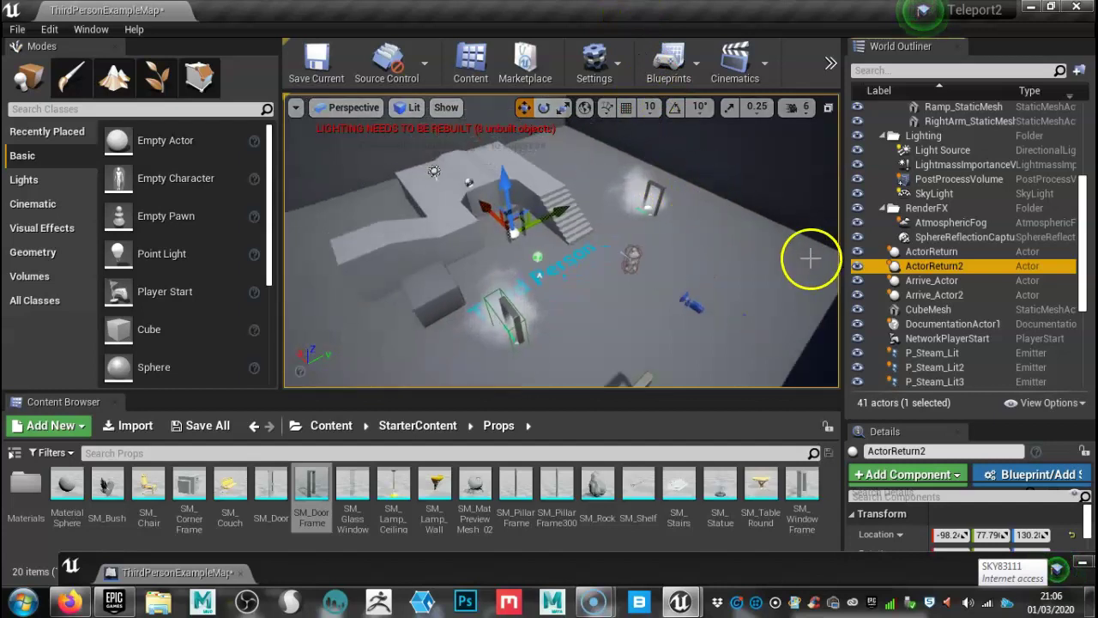
click(931, 281)
double_click(941, 286)
scroll(661, 243, down, 8)
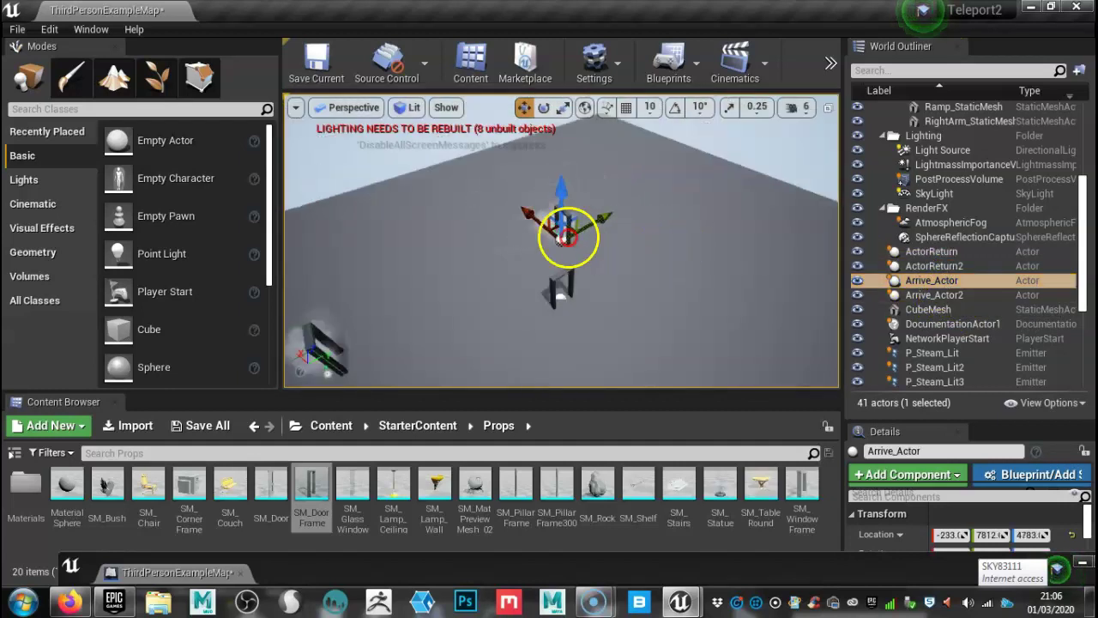
alt+drag(670, 254, 589, 293)
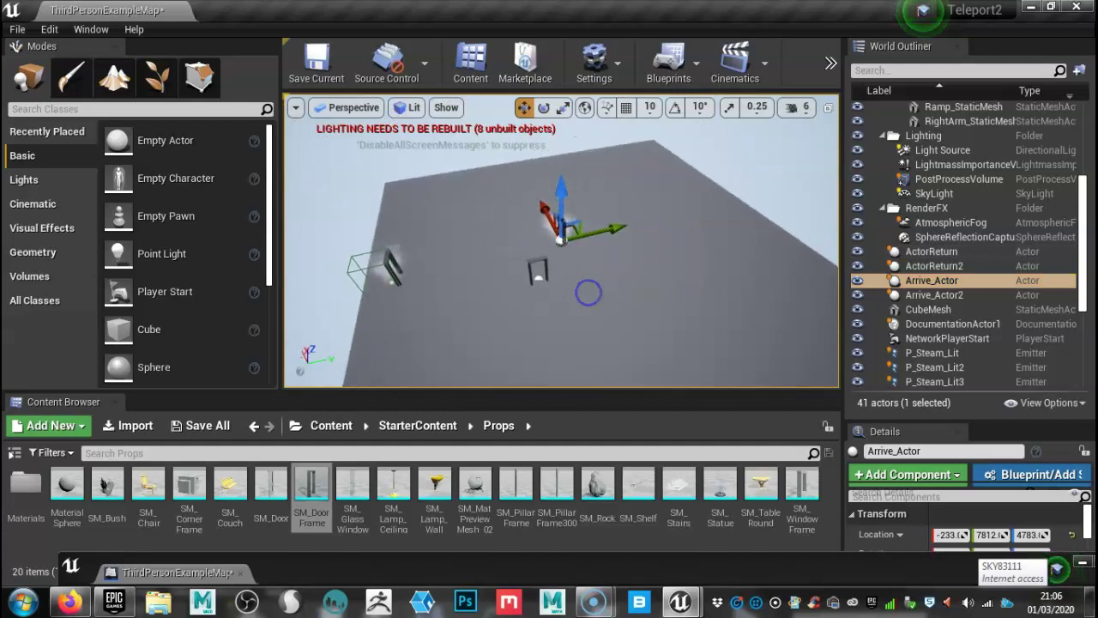
mouse_move(549, 318)
right_down()
mouse_move(524, 351)
mouse_move(535, 357)
mouse_move(554, 328)
right_up()
scroll(489, 226, up, 2)
drag(476, 169, 458, 196)
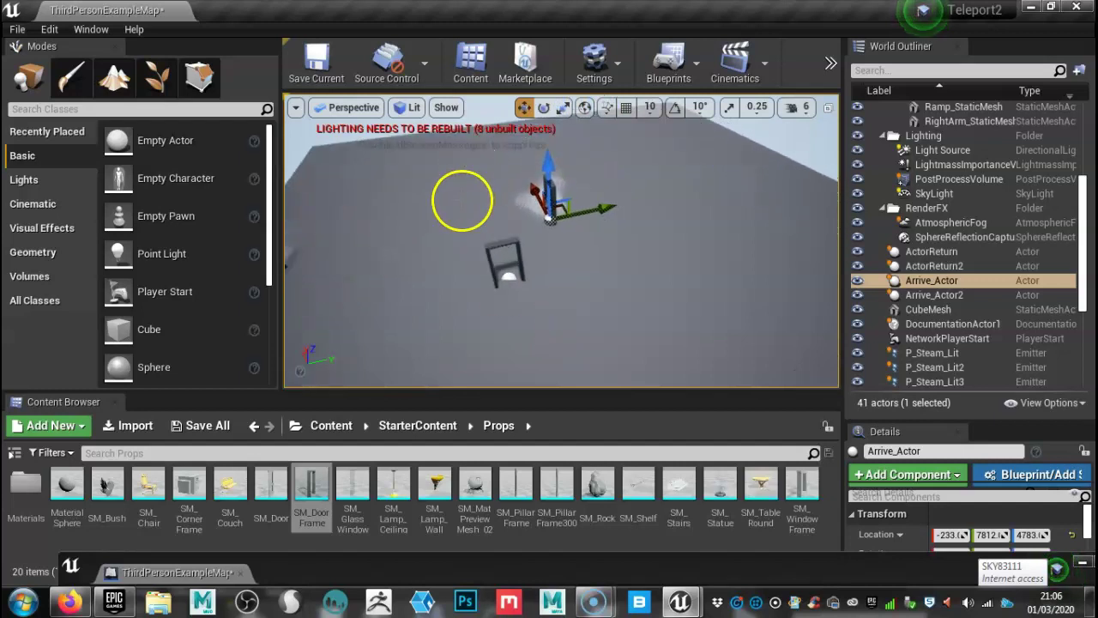
right_drag(458, 197, 437, 184)
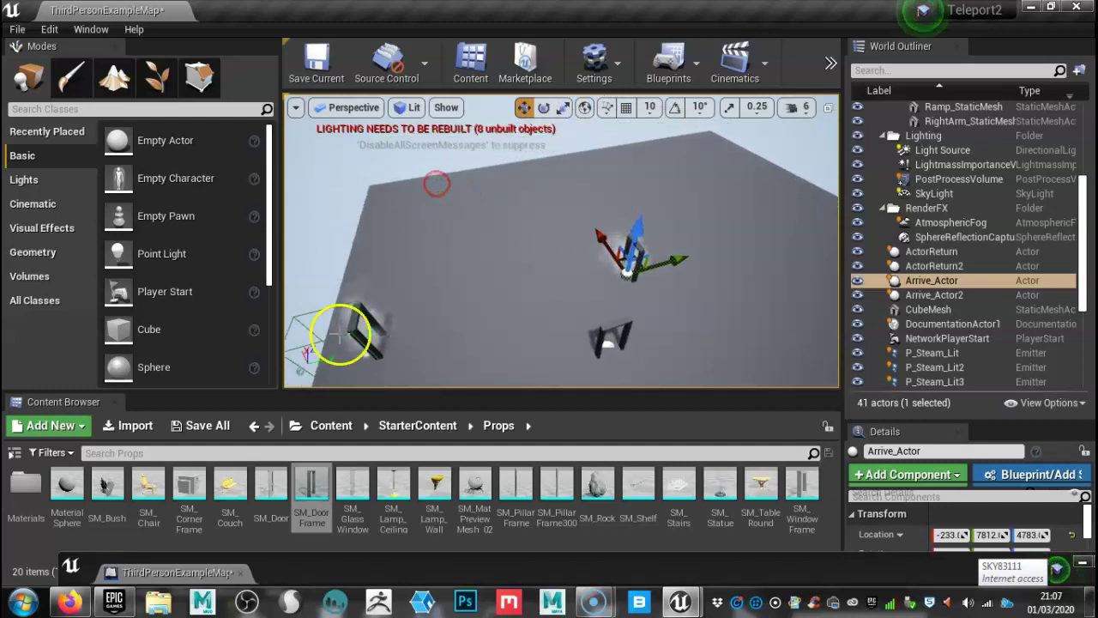
drag(309, 485, 554, 221)
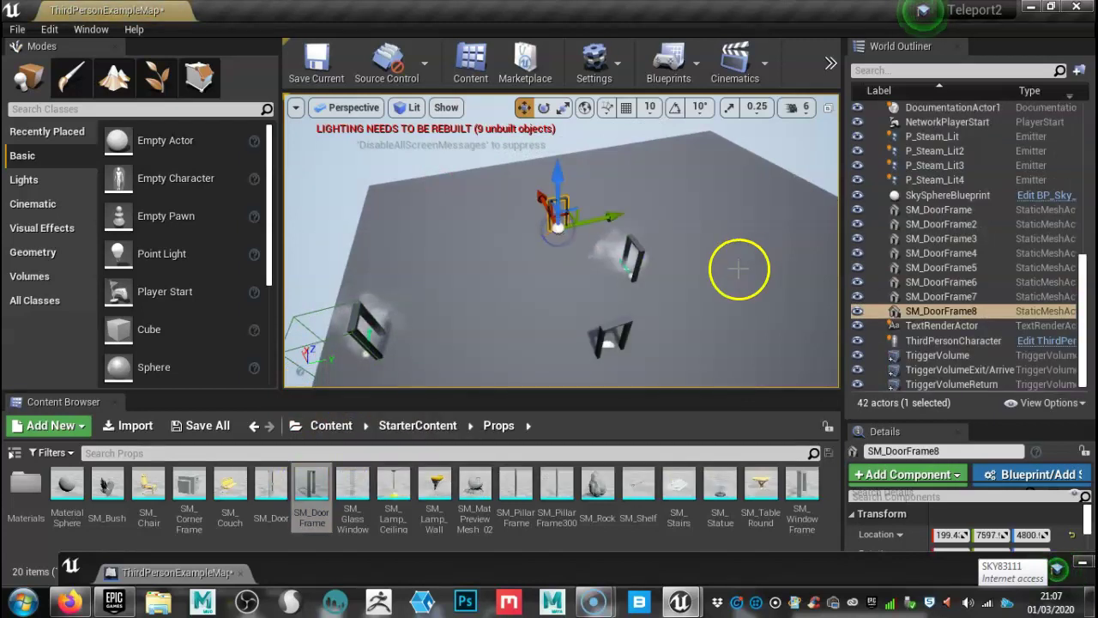
click(536, 222)
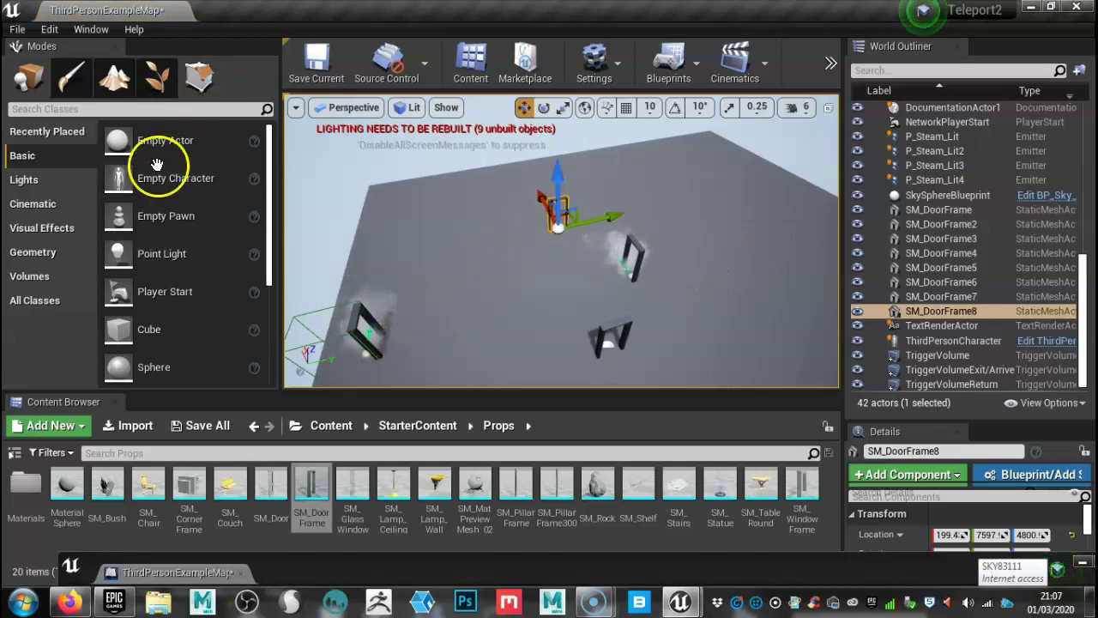
- Place a Trigger Volume at the new door frame on the platform
click(35, 276)
scroll(147, 240, down, 3)
scroll(146, 271, down, 5)
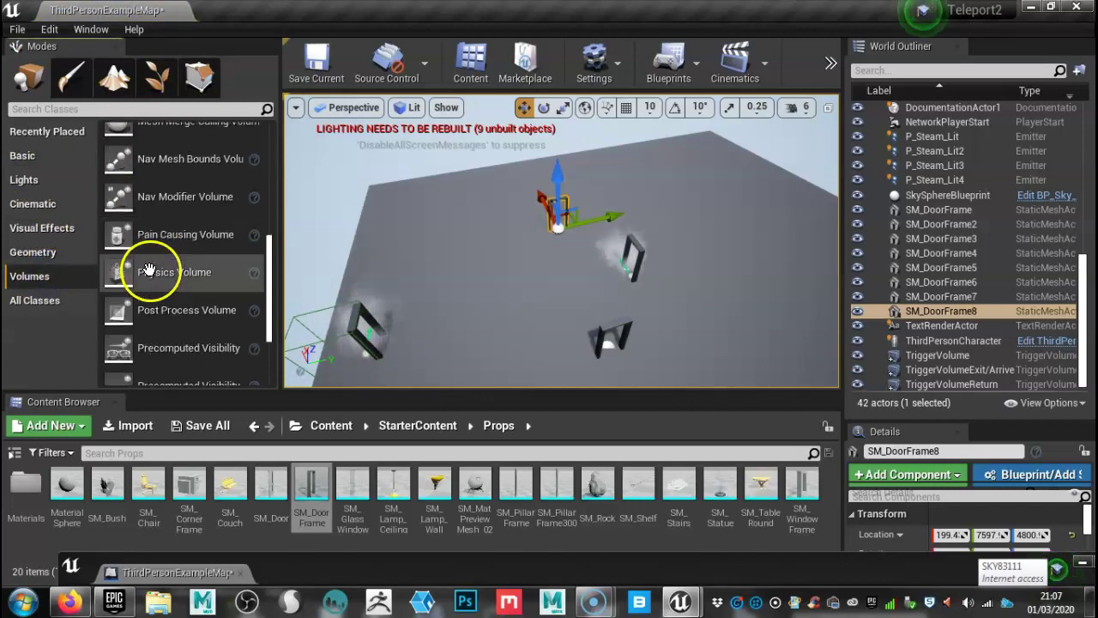
drag(120, 329, 556, 221)
key(f)
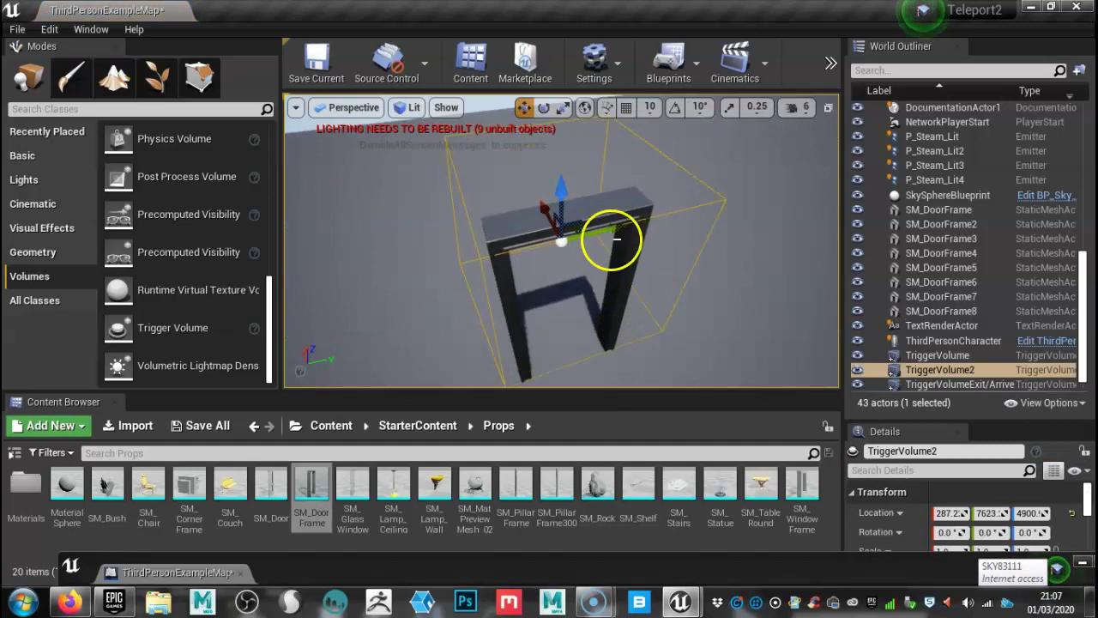
- Scale the new trigger volume down to the door frame's opening and move it against the frame, at about X 226, Y 7595
key(r)
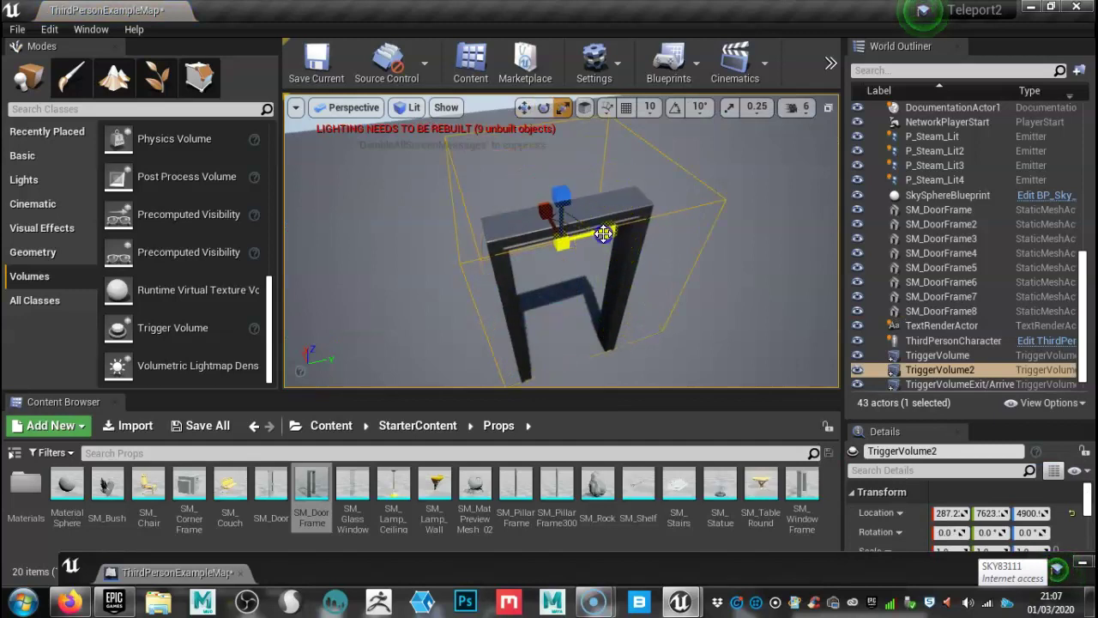
drag(603, 234, 593, 229)
alt+drag(704, 295, 831, 253)
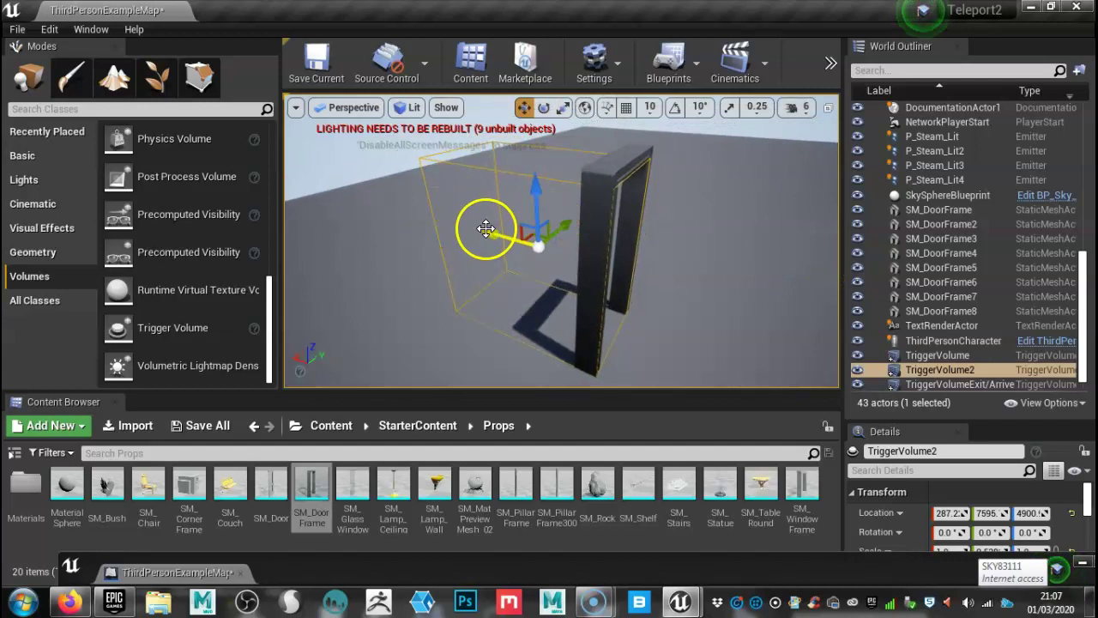
key(e)
key(r)
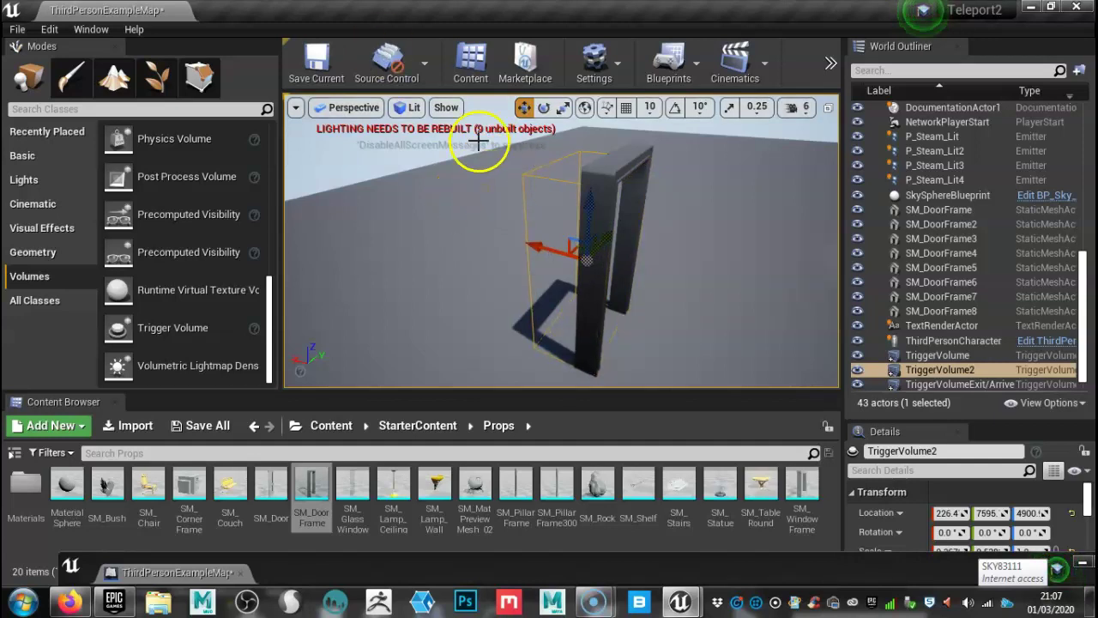
- Add an On Actor Begin Overlap event for TriggerVolume2 to the Level Blueprint and position it above the copied Get Player Character node
drag(370, 562, 346, 102)
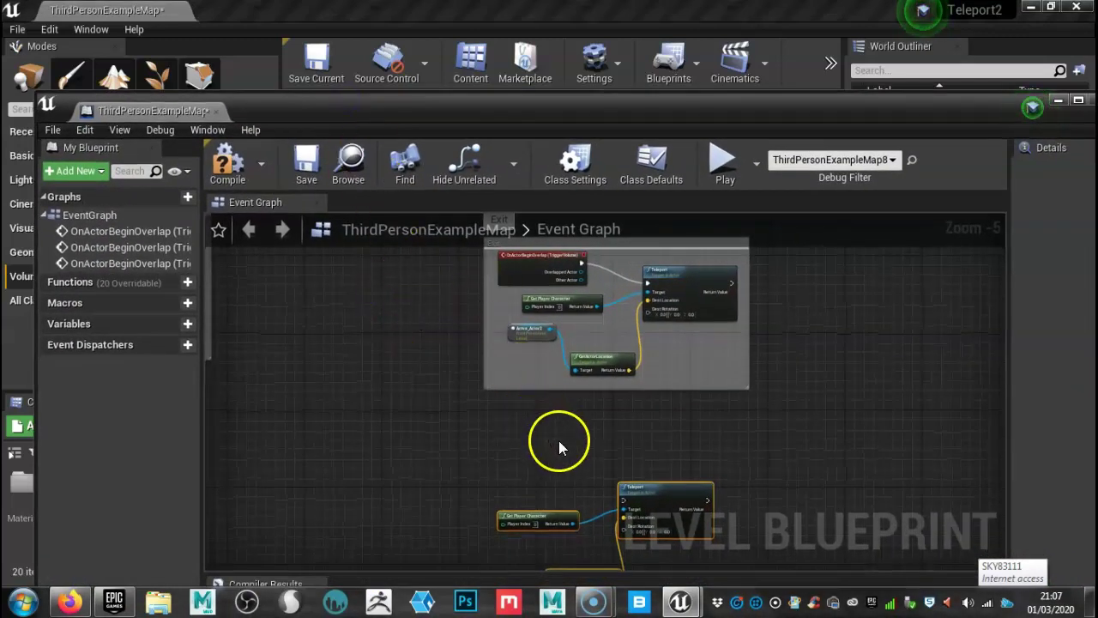
right_click(521, 468)
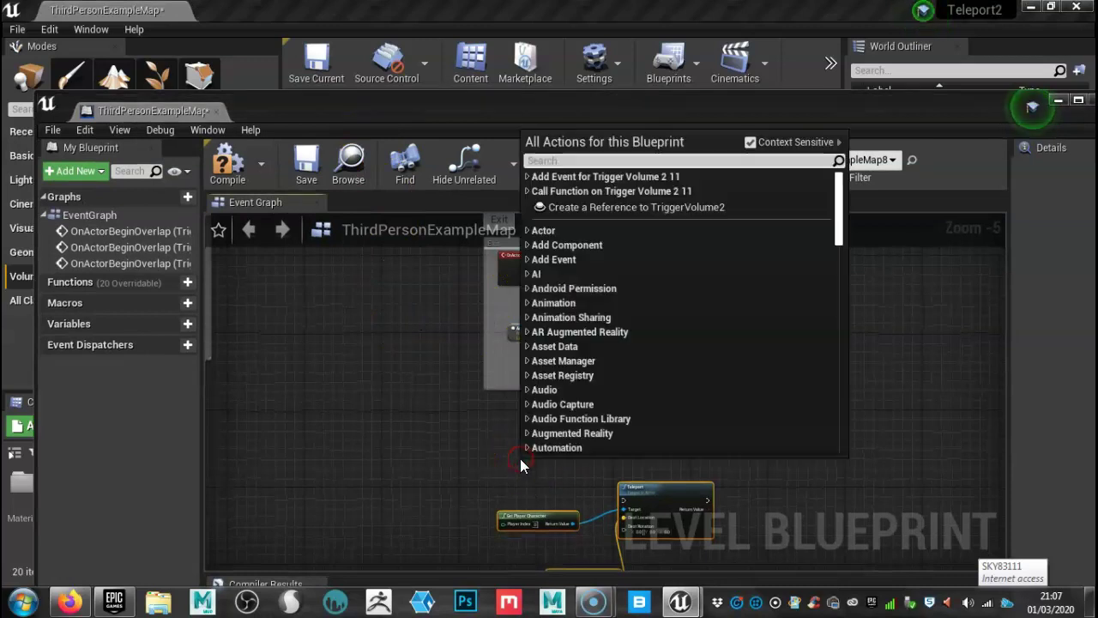
click(529, 177)
click(534, 190)
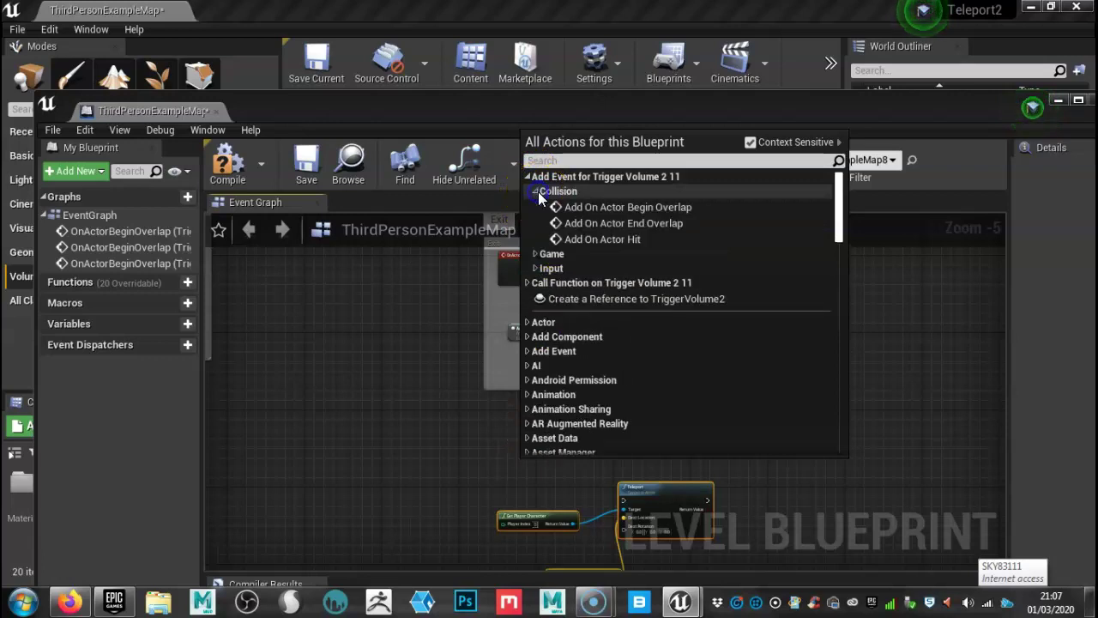
click(583, 209)
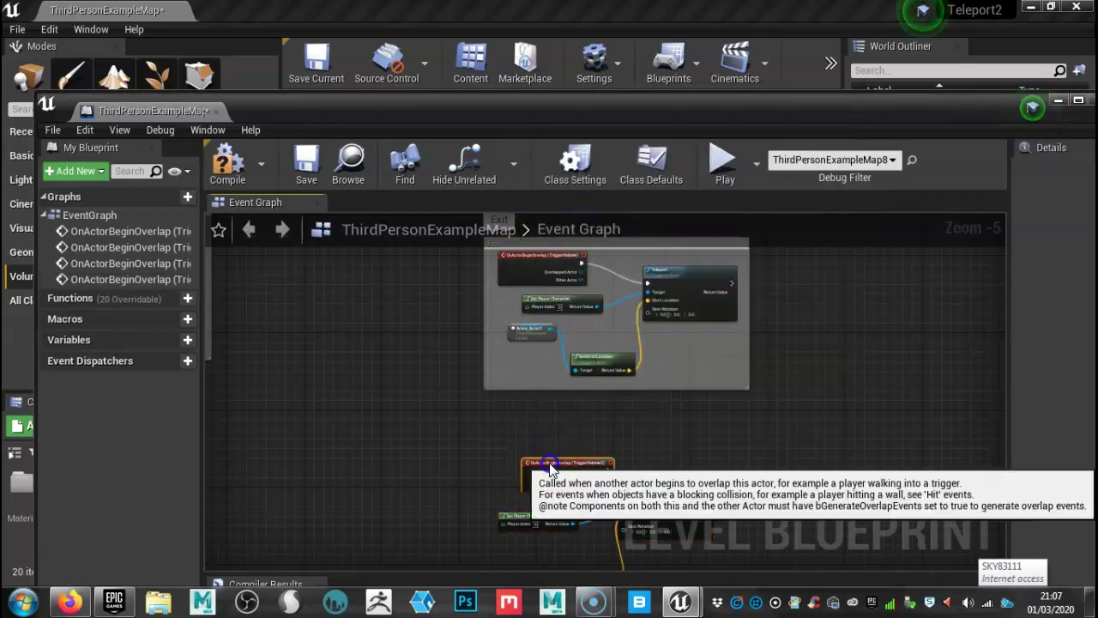
drag(551, 453, 522, 448)
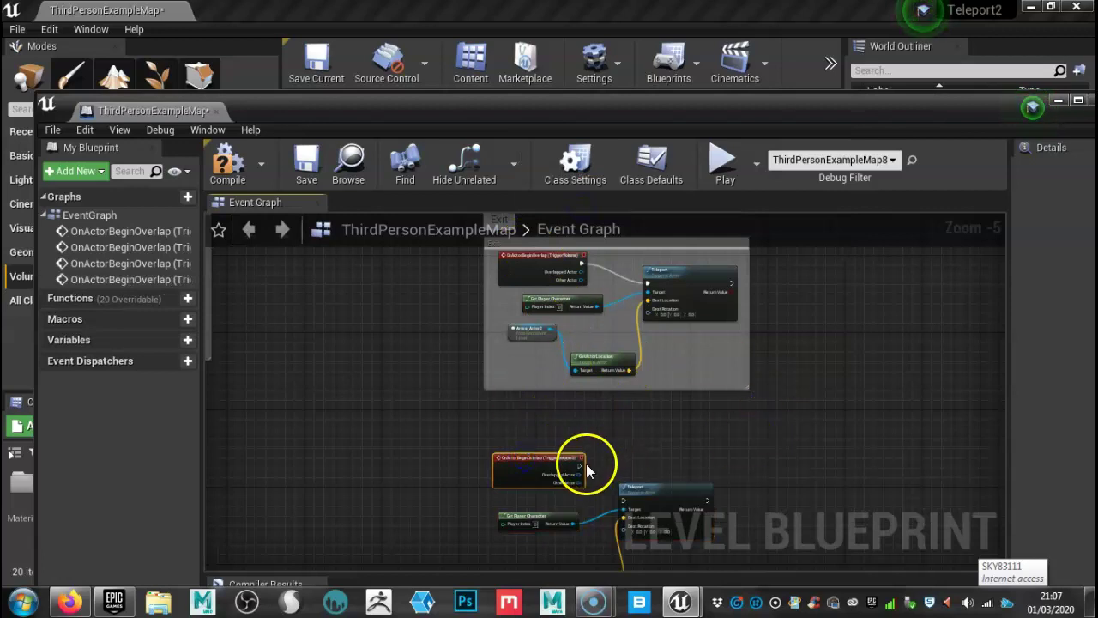
- Connect the TriggerVolume2 overlap event's execution output to the copied Teleport node
scroll(695, 448, up, 2)
right_drag(771, 472, 787, 397)
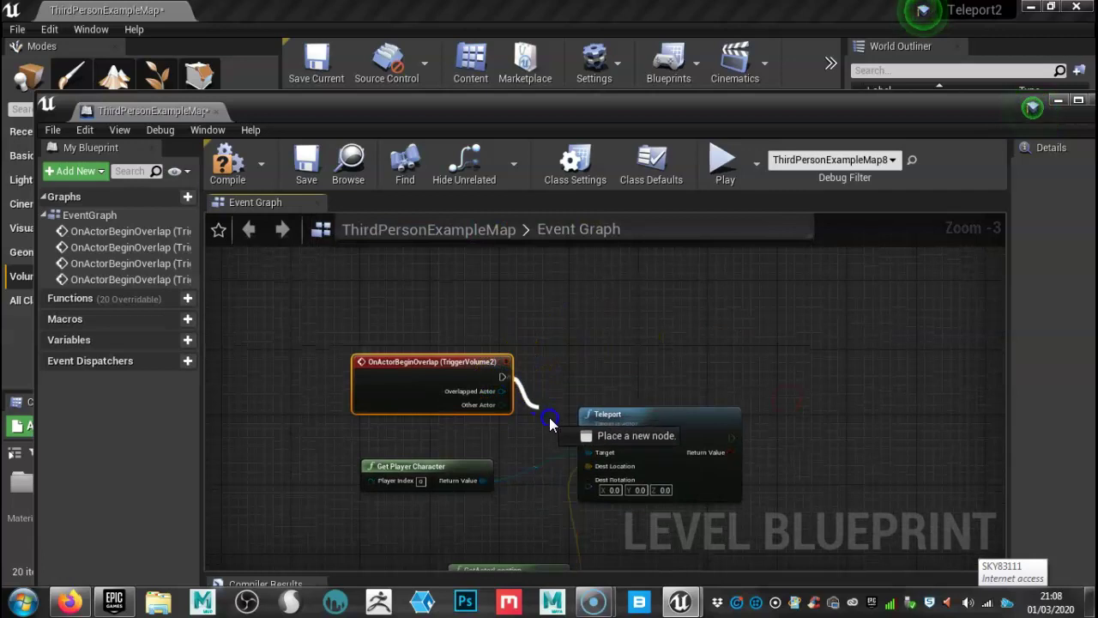
right_drag(873, 434, 923, 324)
mouse_move(460, 414)
right_down()
mouse_move(487, 421)
mouse_move(456, 440)
right_up()
- Add a reference to ActorReturn2 in the Level Blueprint and connect it to the copied GetActorLocation node's Target
drag(751, 107, 691, 488)
scroll(974, 231, up, 5)
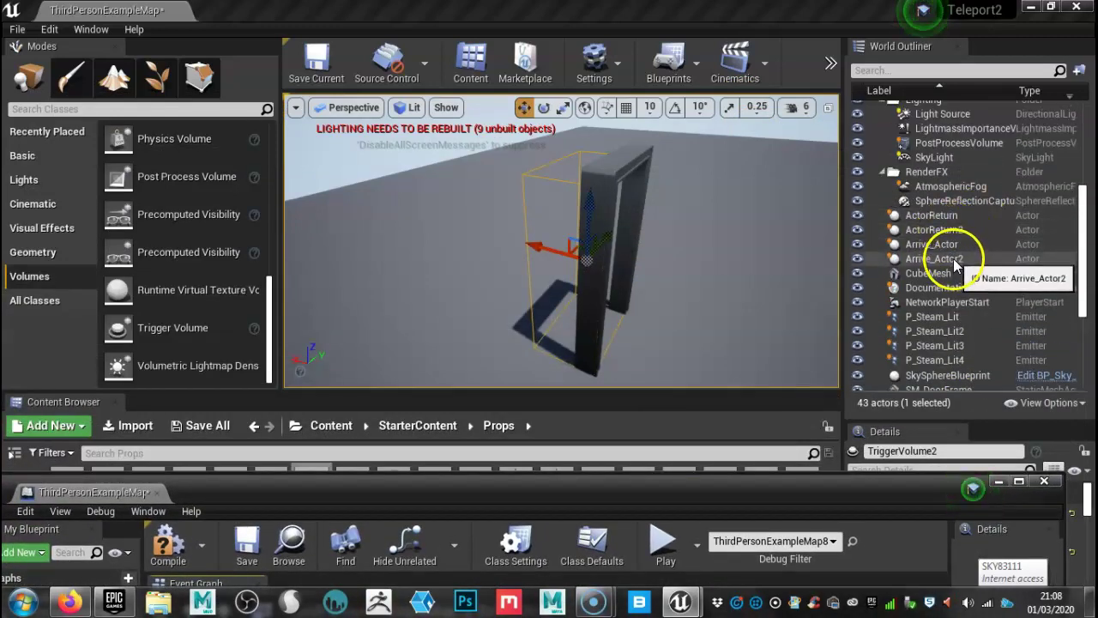
click(954, 260)
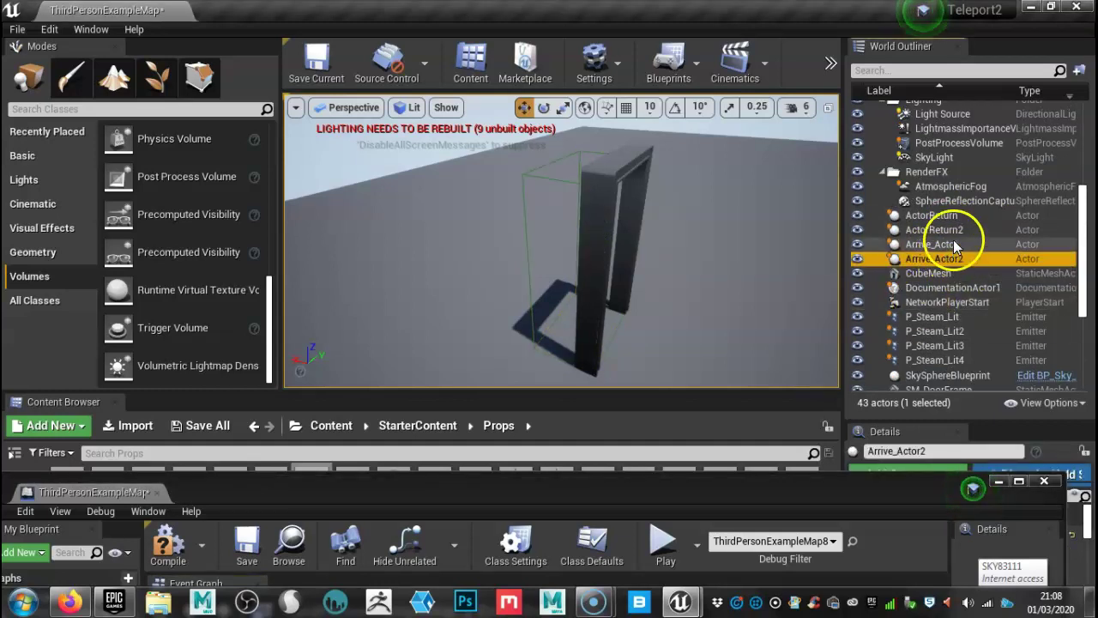
click(940, 230)
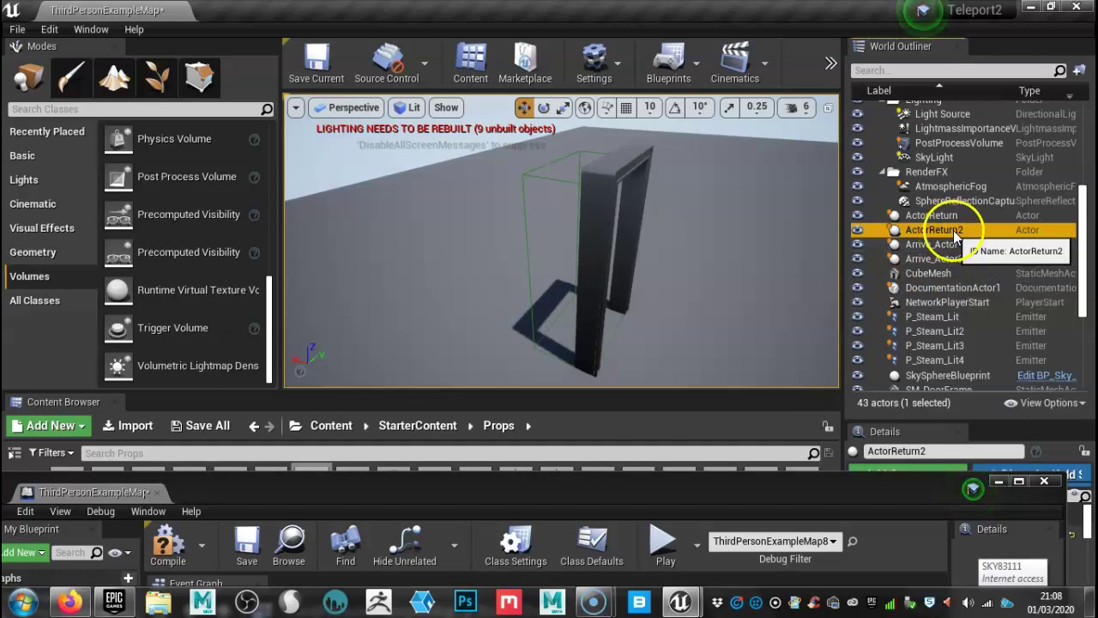
drag(553, 486, 578, 73)
right_click(377, 423)
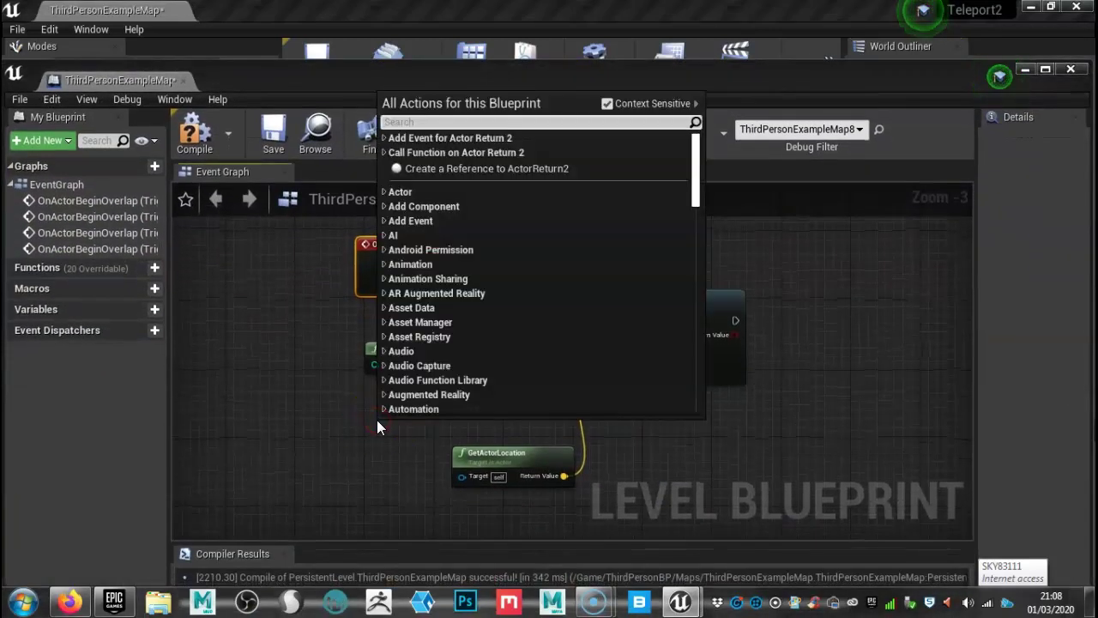
click(460, 168)
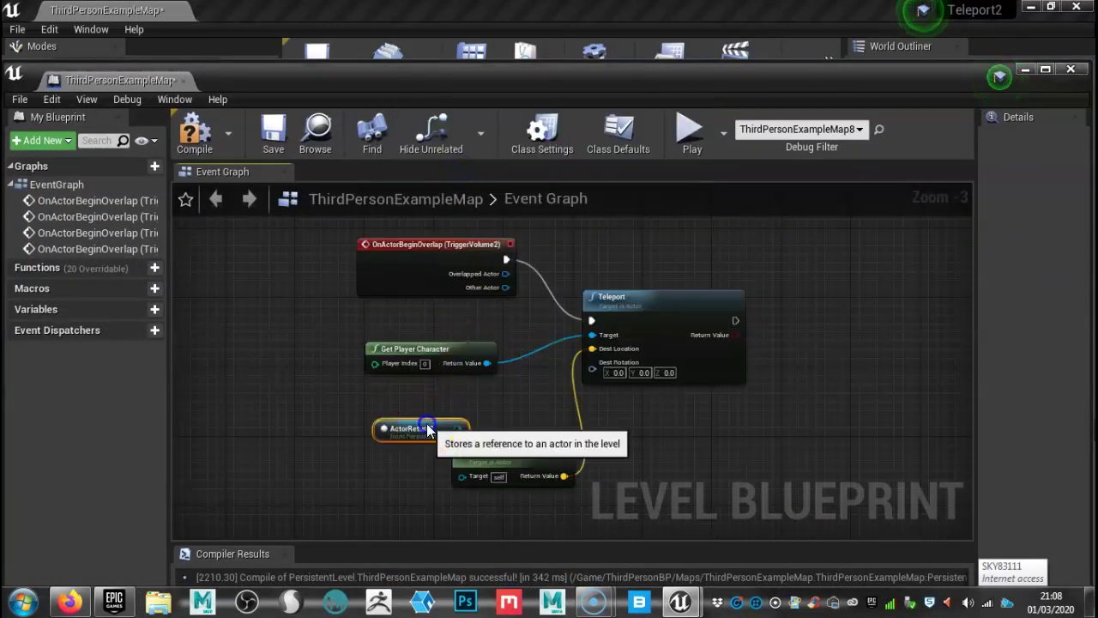
drag(395, 419, 427, 455)
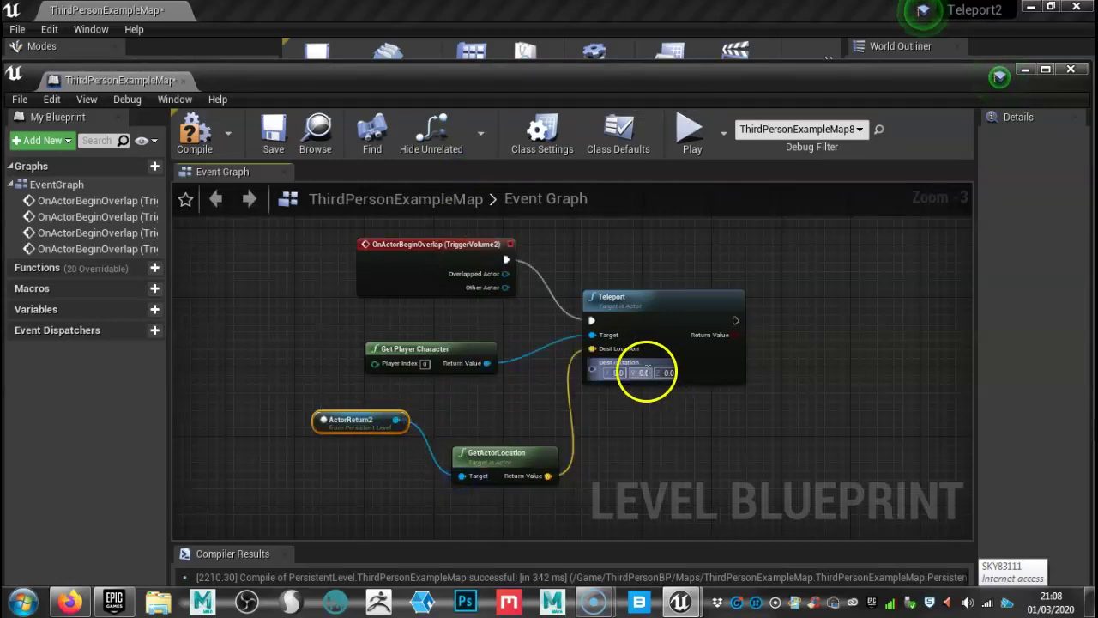
- Rearrange the ActorReturn2 and GetActorLocation nodes side by side below the Get Player Character node
scroll(529, 440, down, 2)
drag(486, 398, 508, 403)
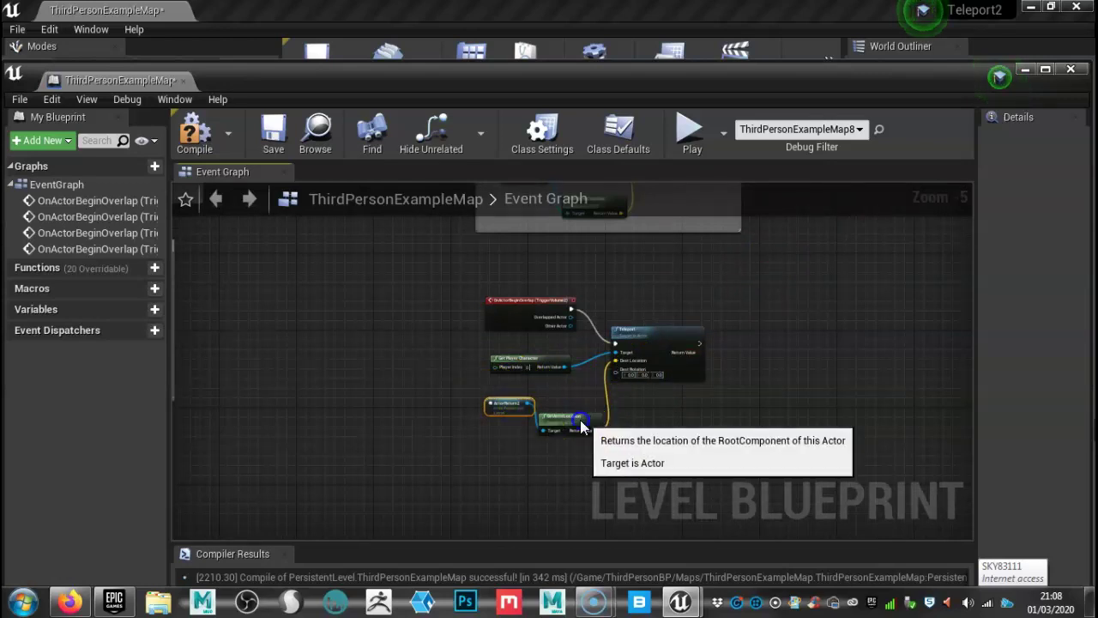
drag(587, 419, 630, 416)
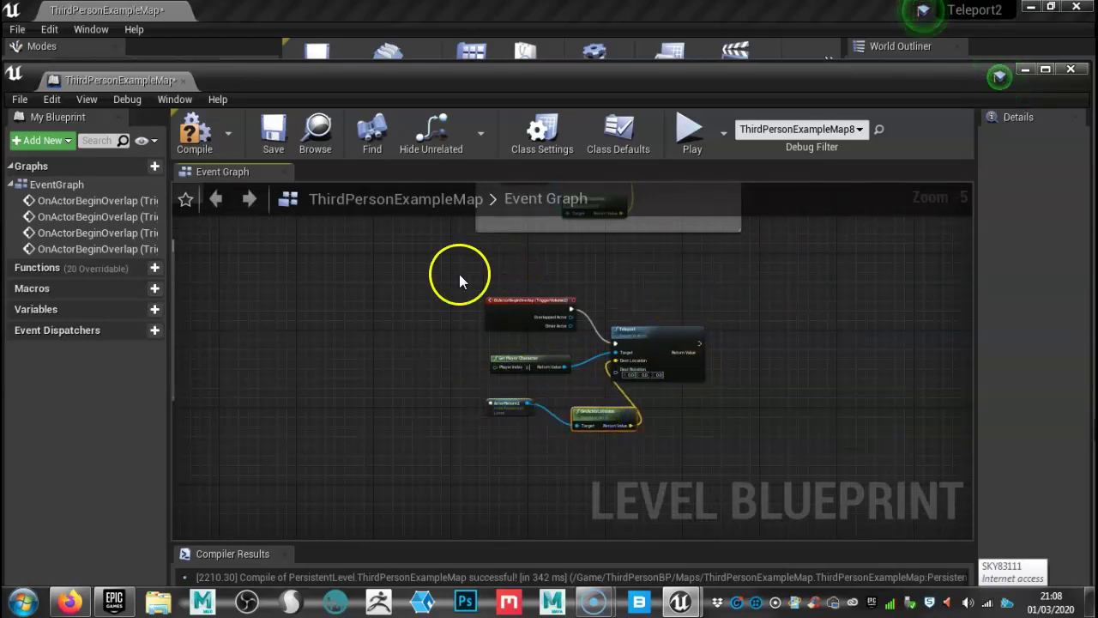
- Group the TriggerVolume2 teleport nodes in a comment box titled Return
right_click(604, 320)
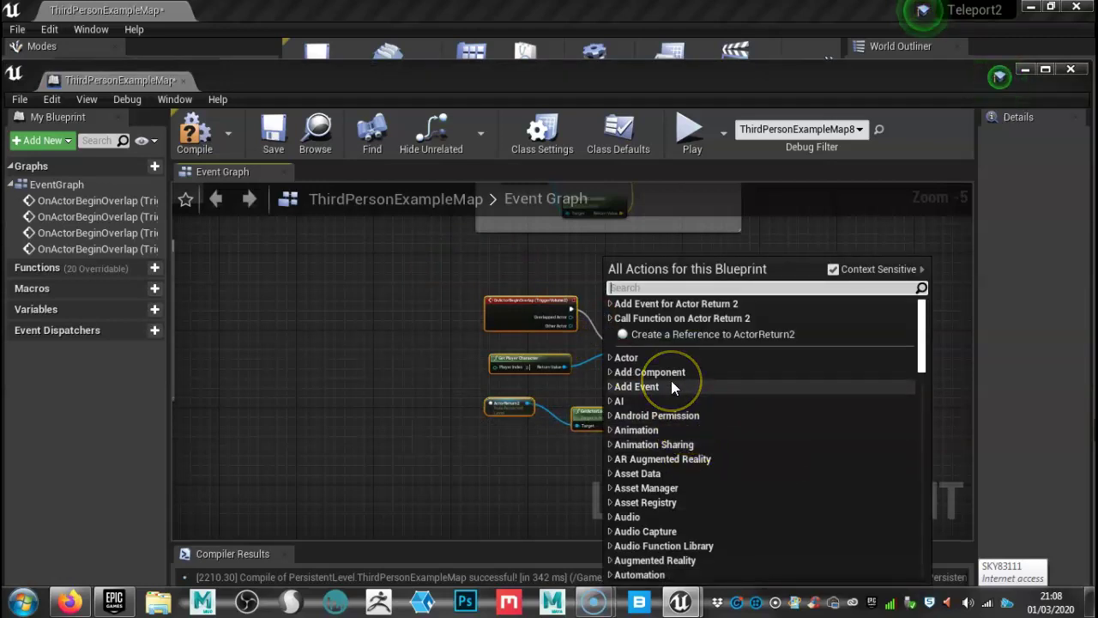
text(com)
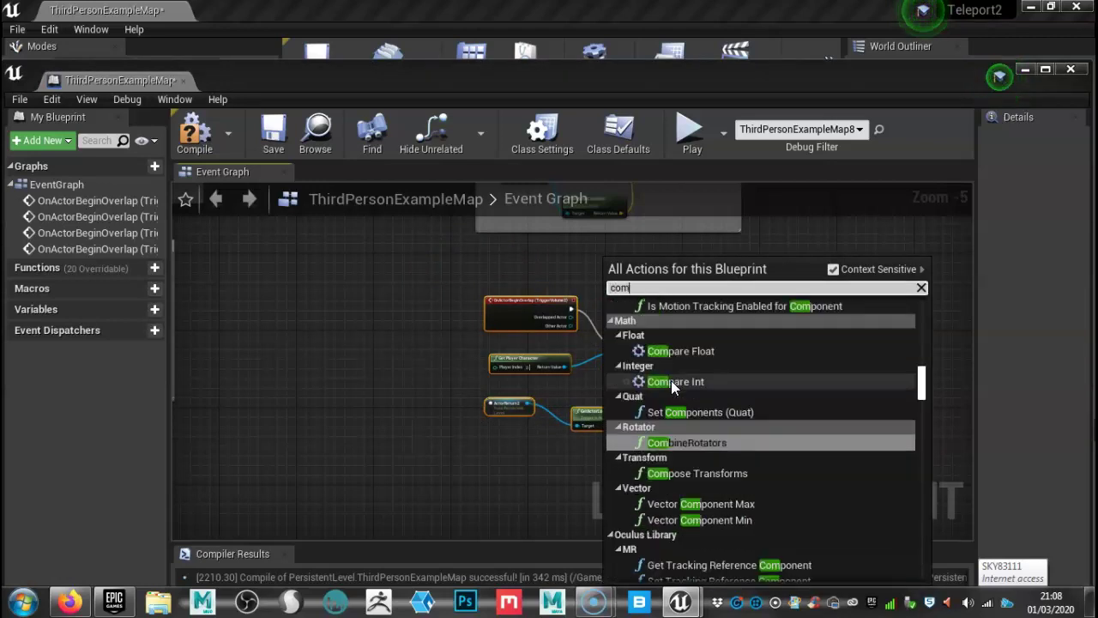
text(ment)
click(643, 369)
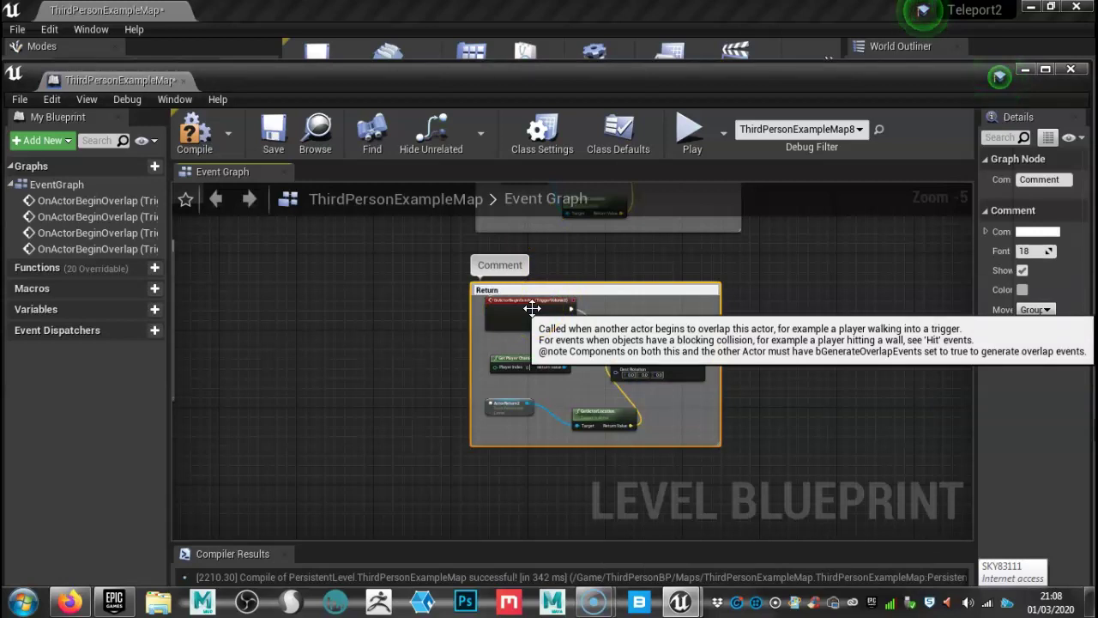
click(581, 203)
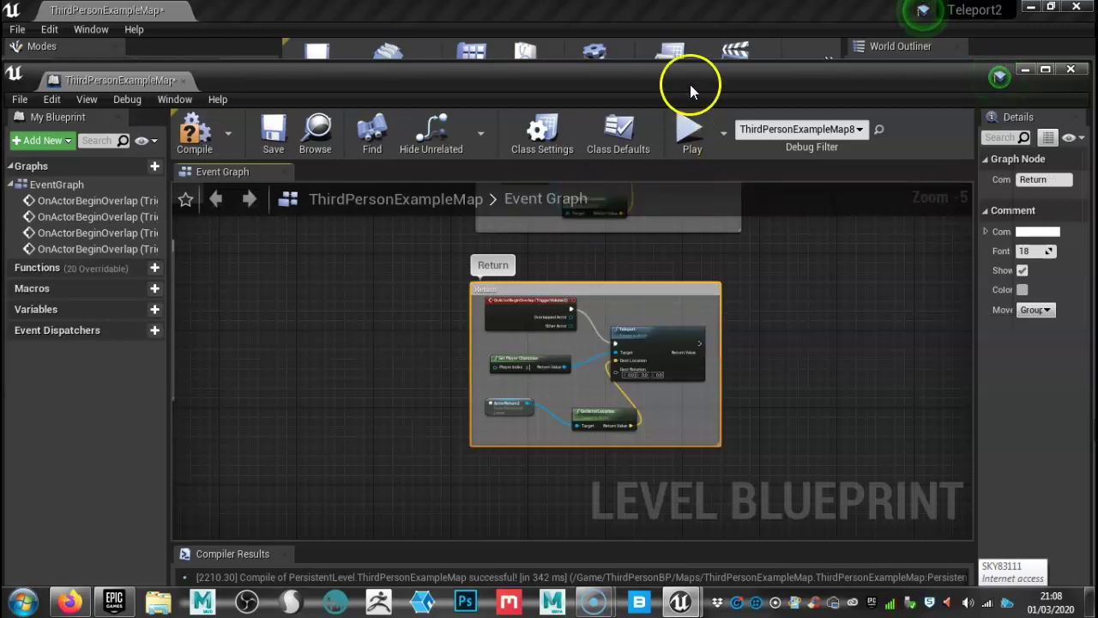
- Move the new Return comment group slightly up and compile the Level Blueprint
scroll(766, 256, up, 2)
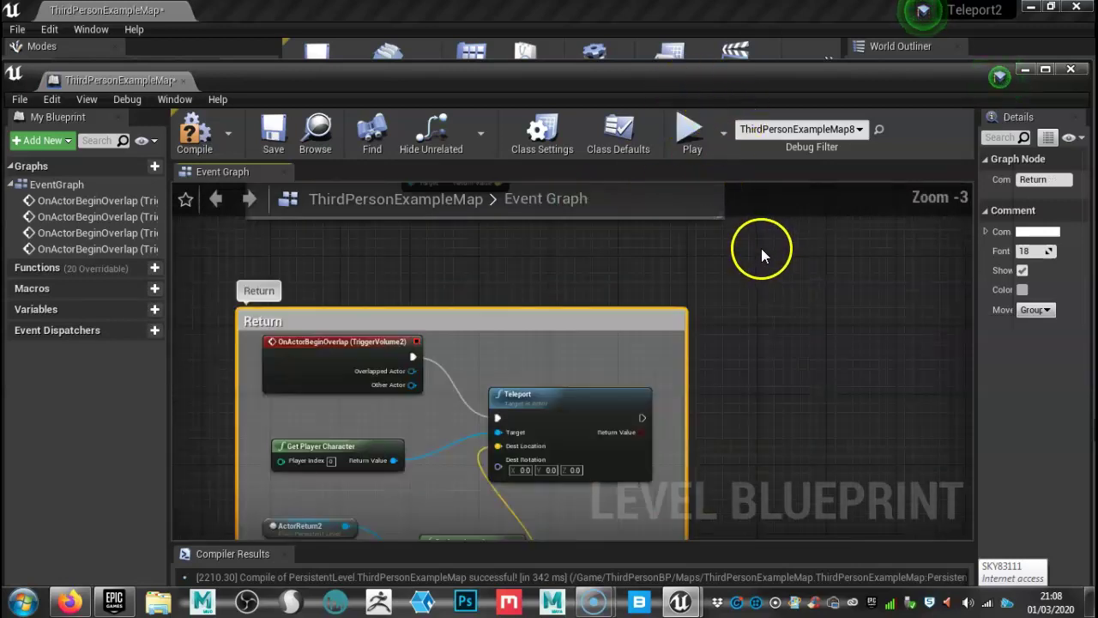
right_drag(761, 256, 822, 176)
scroll(794, 290, down, 2)
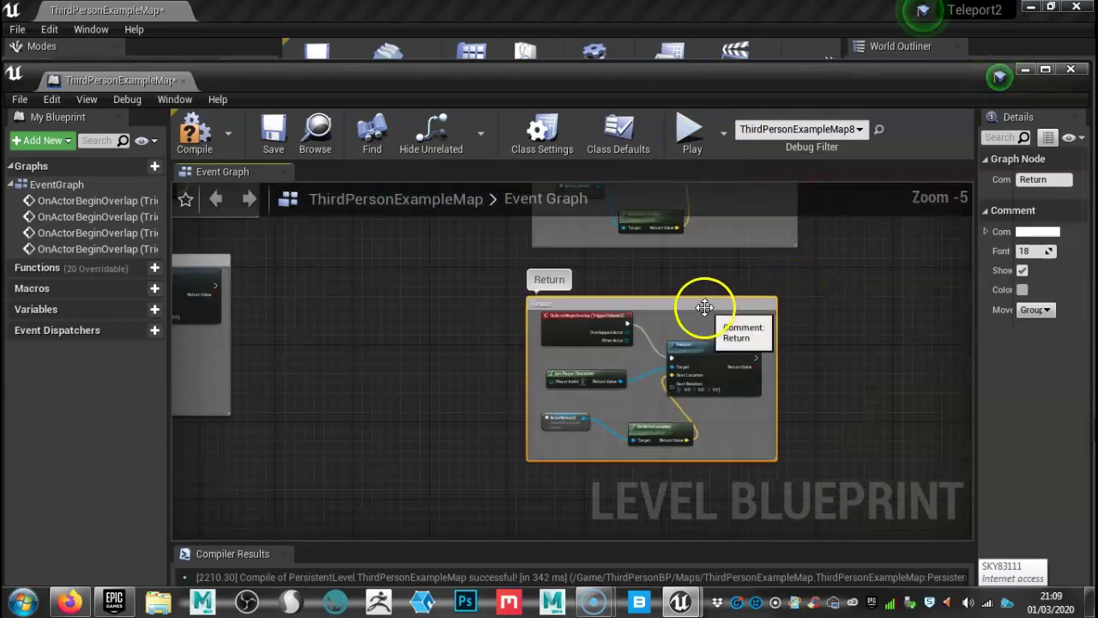
drag(714, 307, 720, 297)
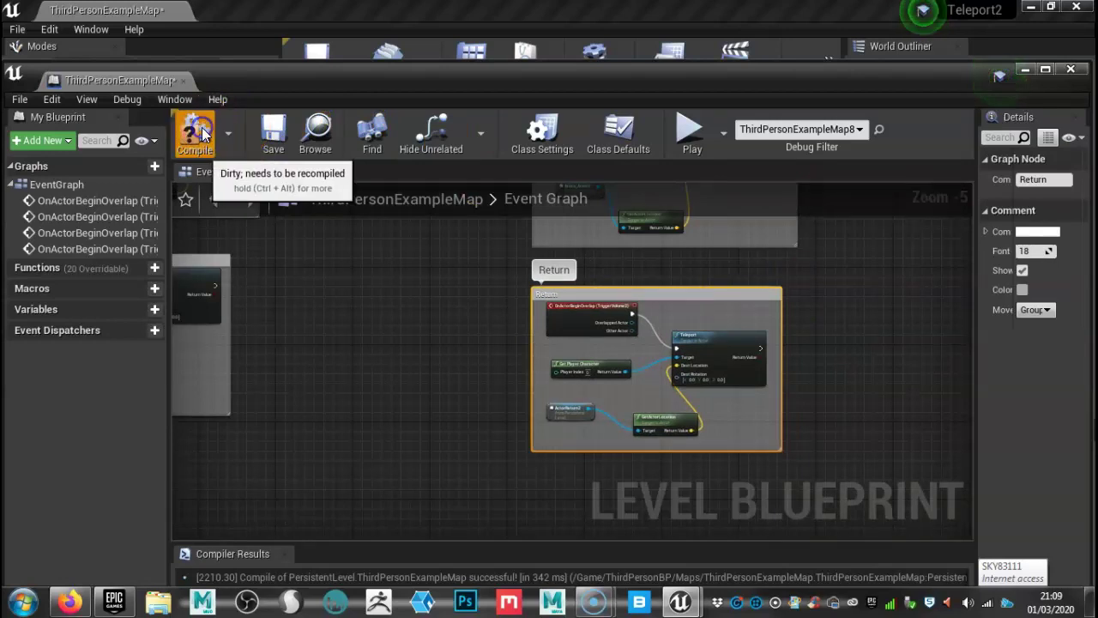
drag(417, 71, 406, 446)
click(732, 126)
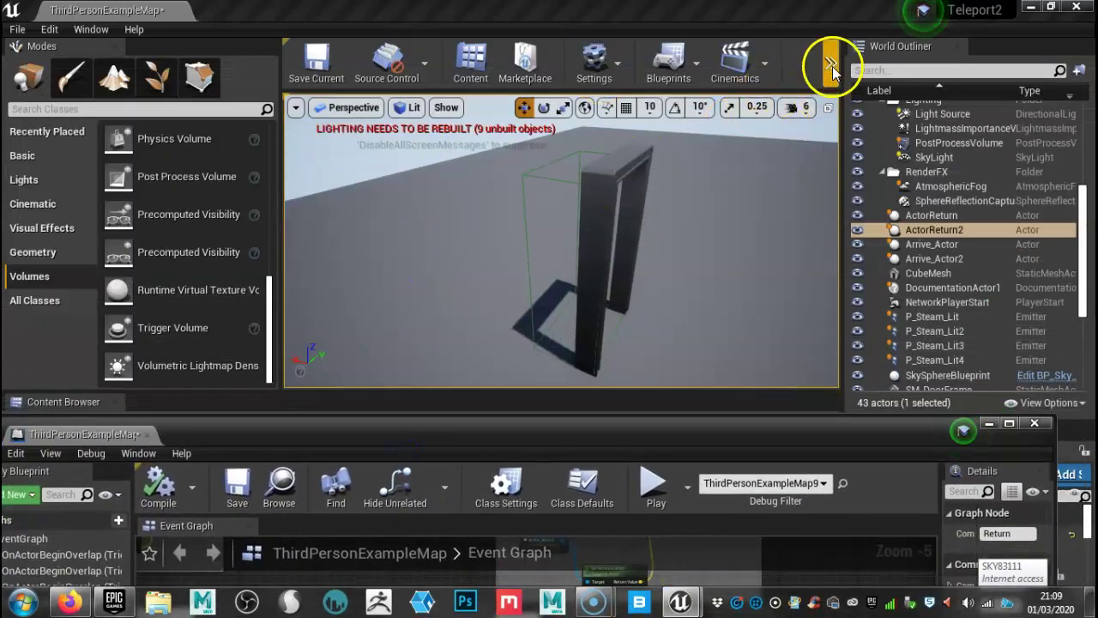
click(831, 64)
click(875, 143)
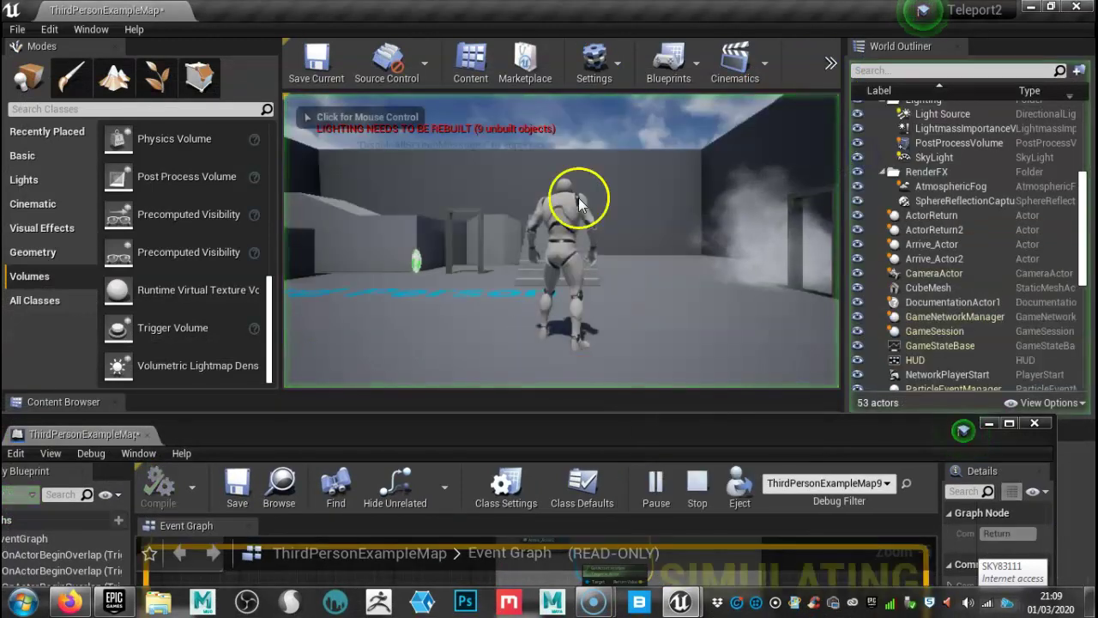
click(667, 252)
key(F11)
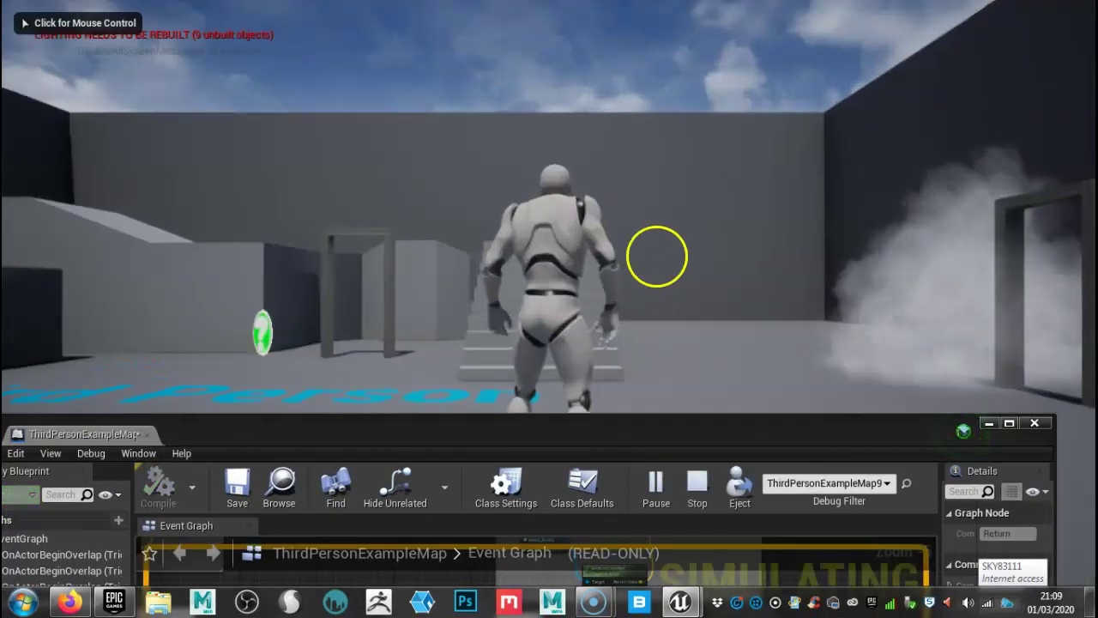
key(Escape)
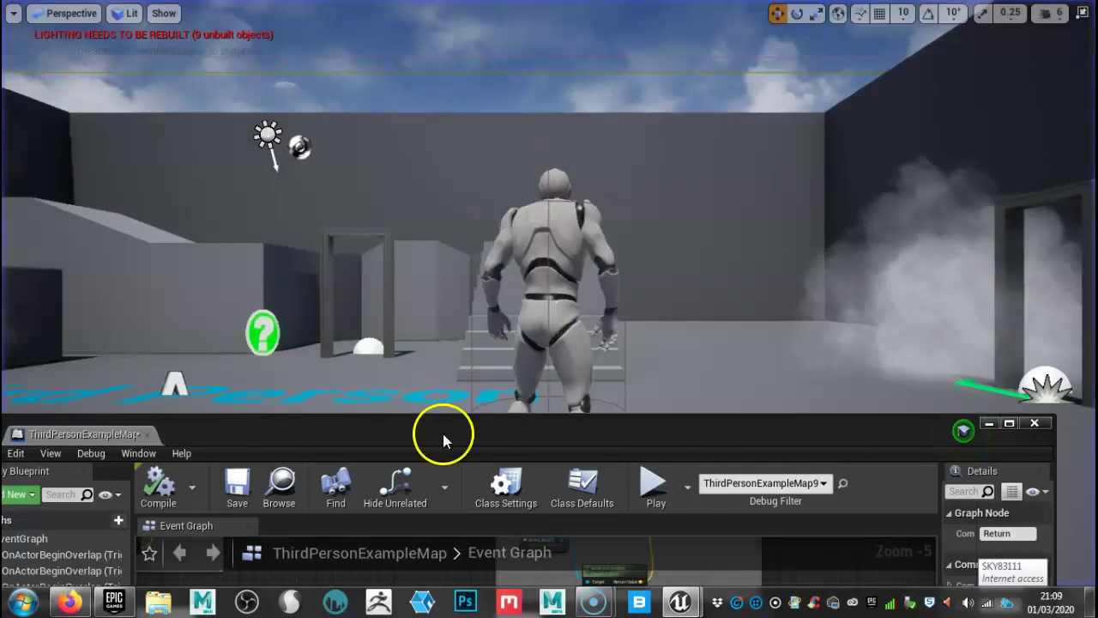
- Move the Level Blueprint window out of the way and play the level with the viewport in full screen
click(451, 420)
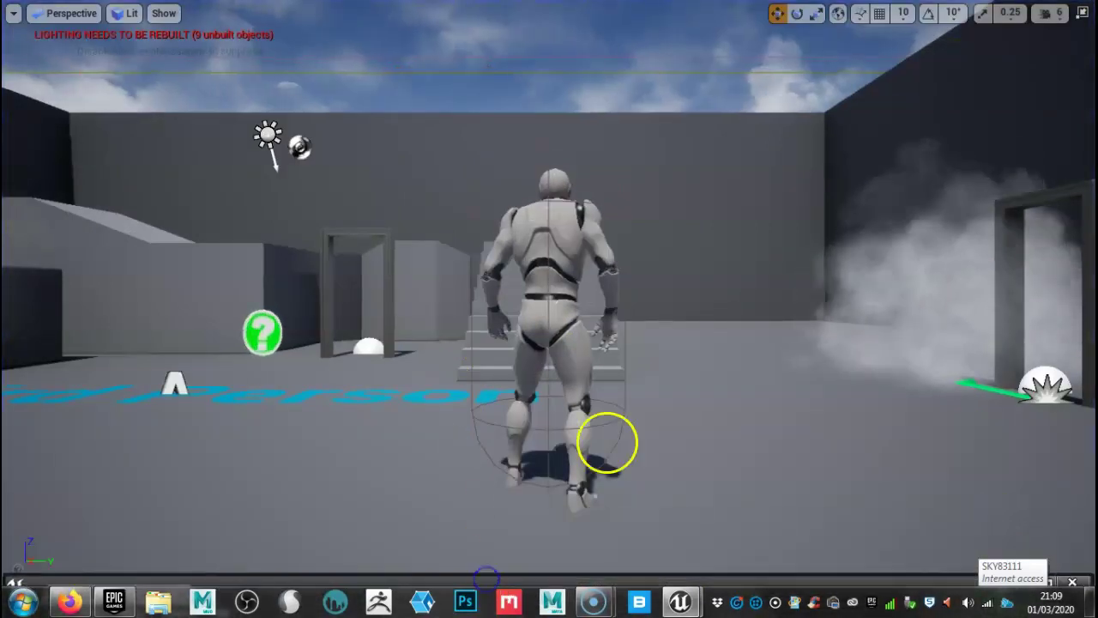
click(628, 343)
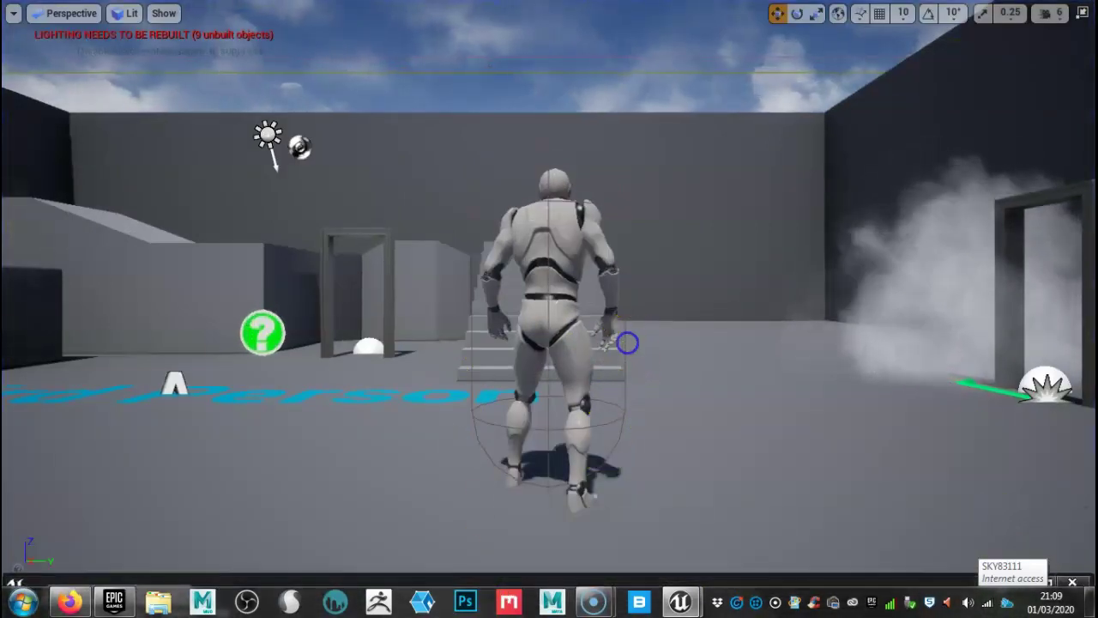
key(F11)
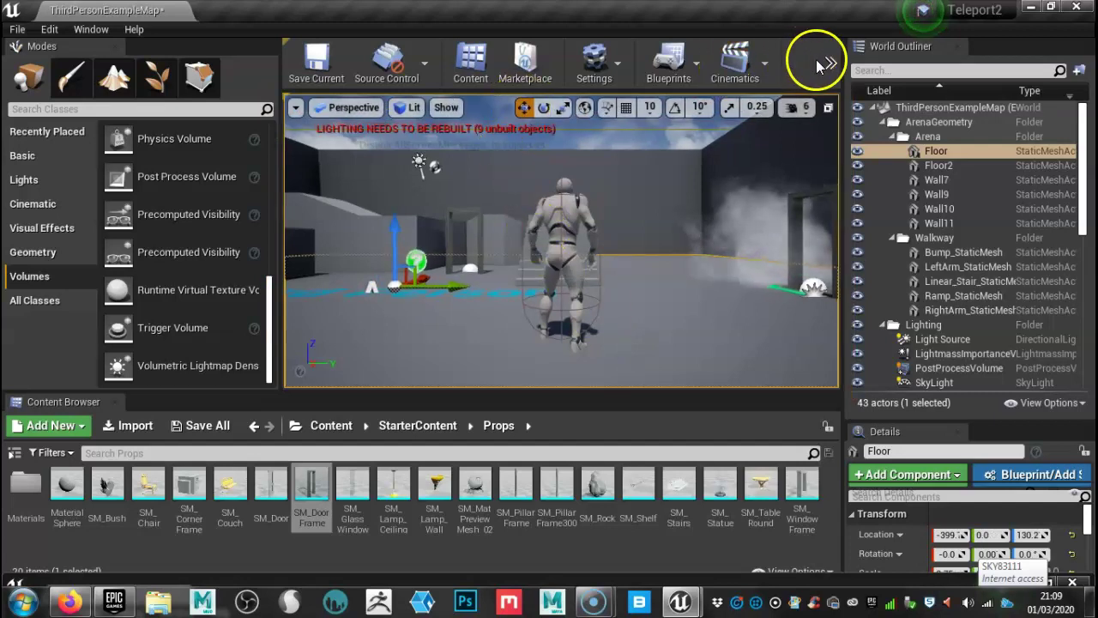
click(826, 64)
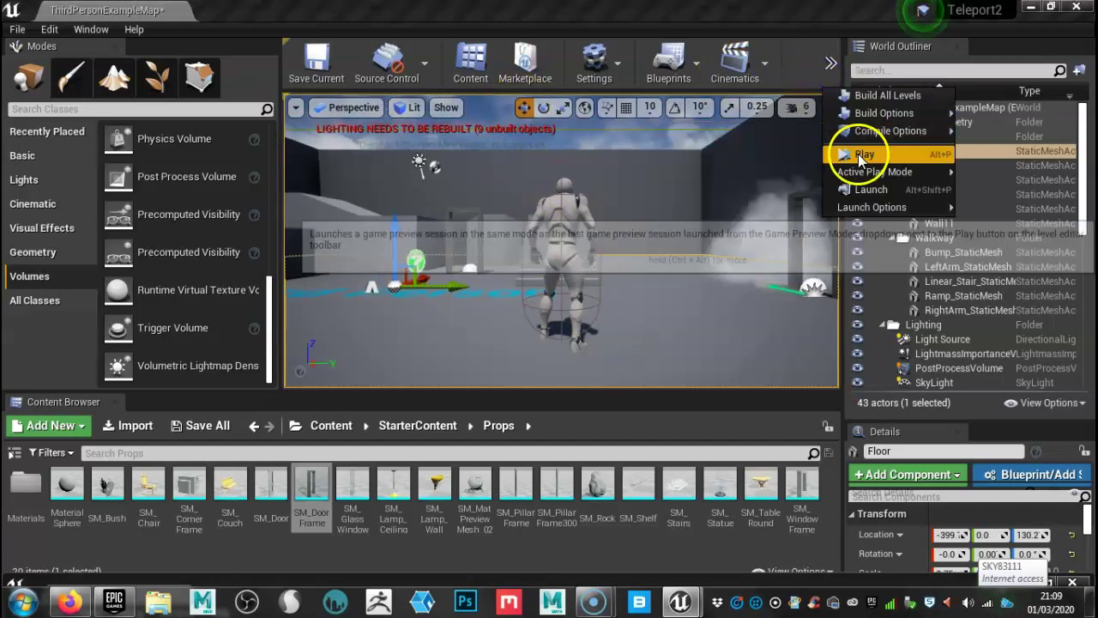
click(861, 158)
key(F11)
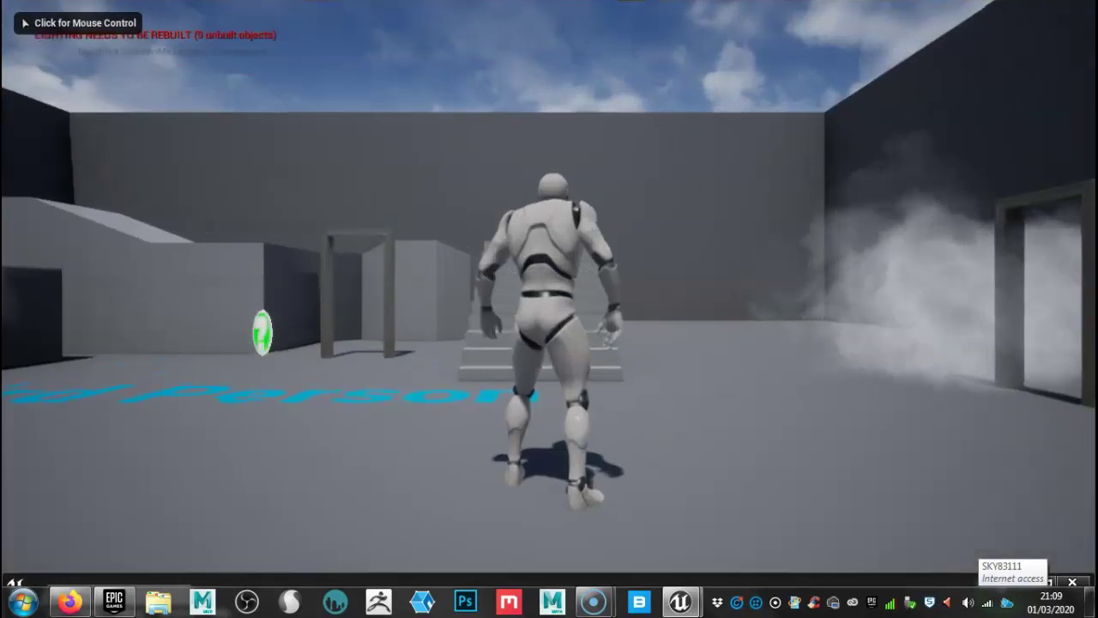
- Run the character through an arena door frame to test the teleport to the platform
click(574, 269)
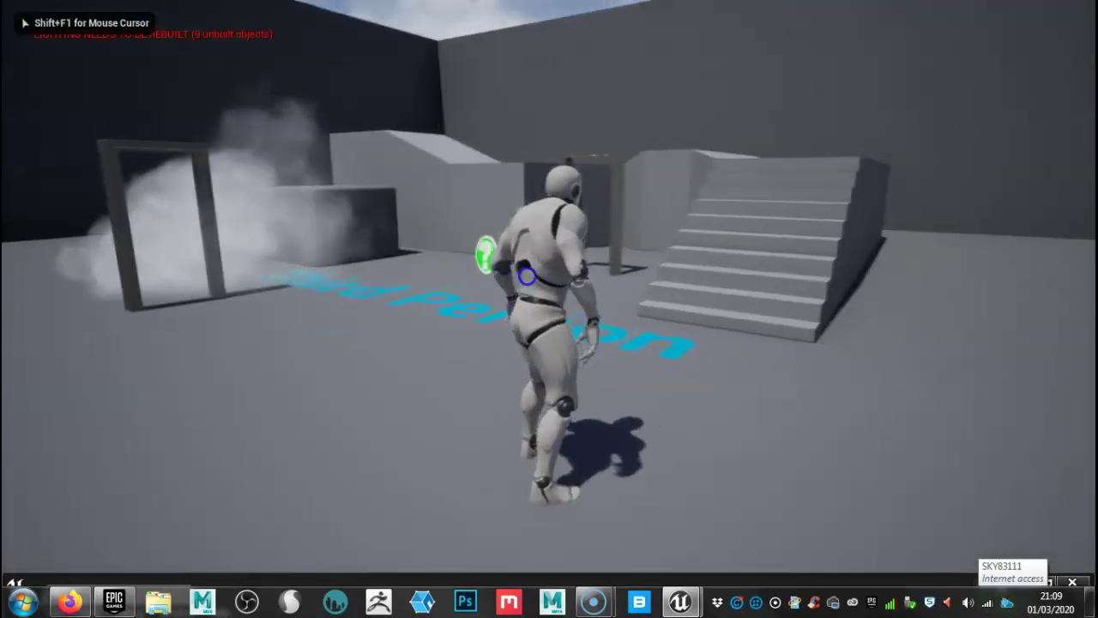
key(w)
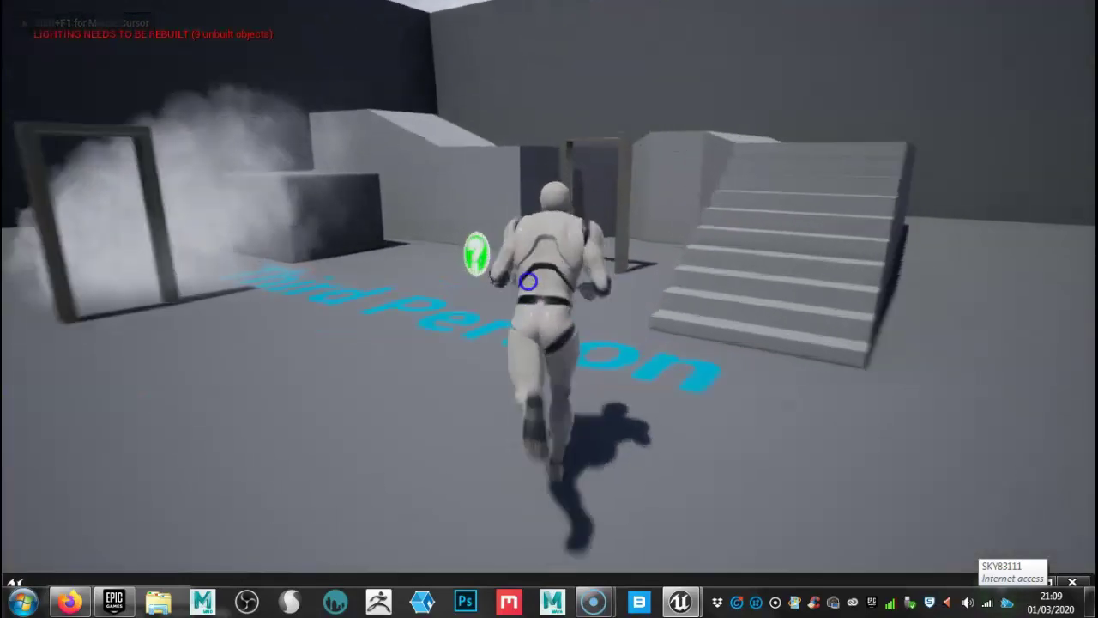
click(99, 305)
key(w)
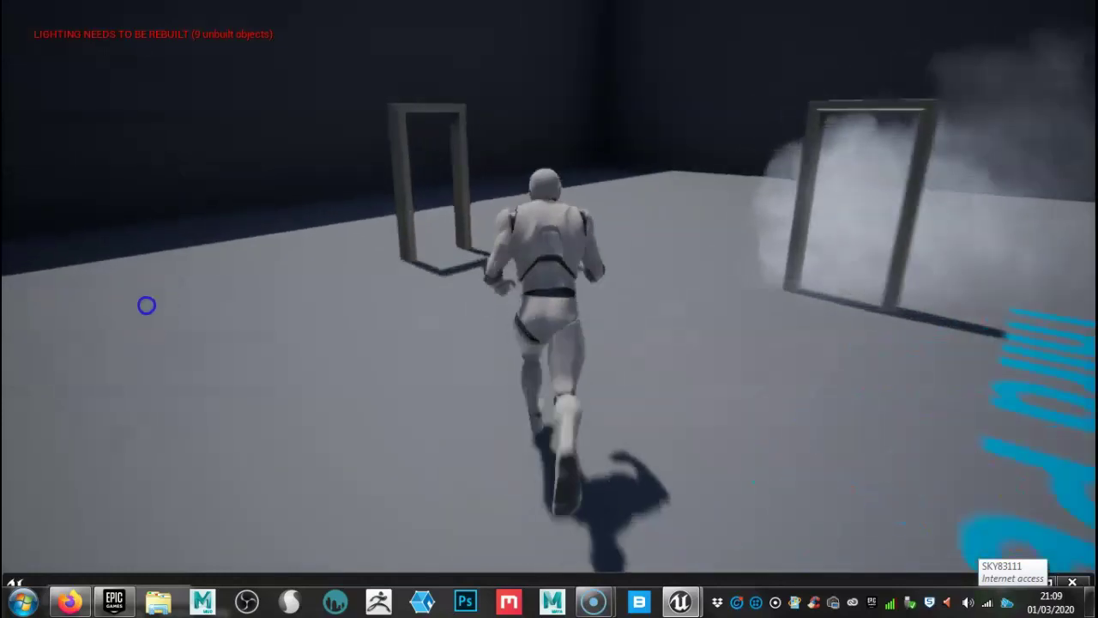
key(w)
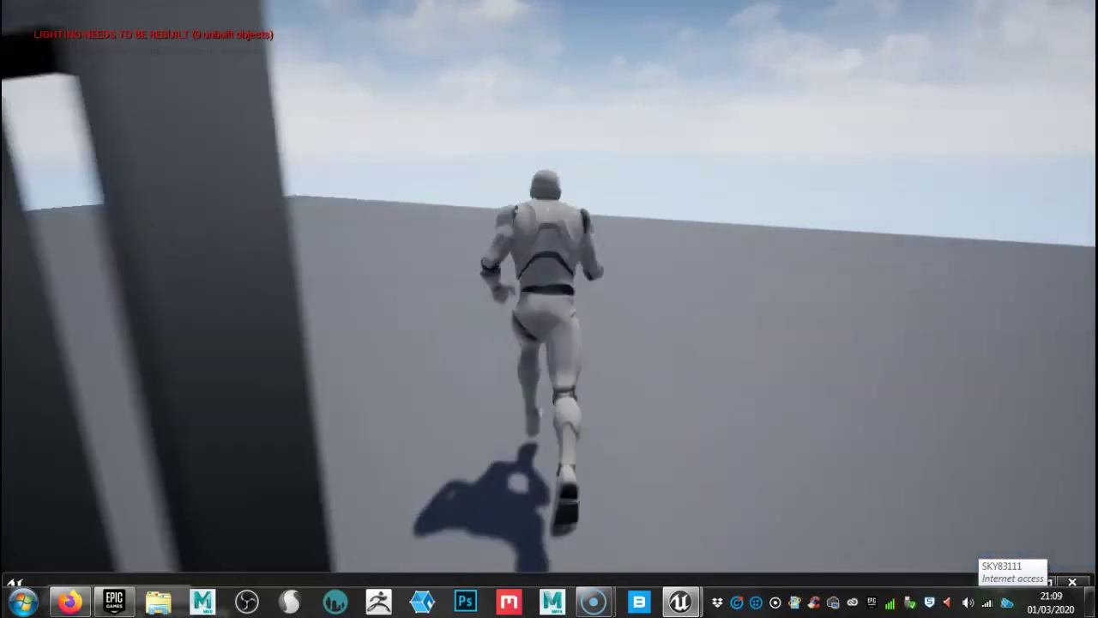
click(26, 297)
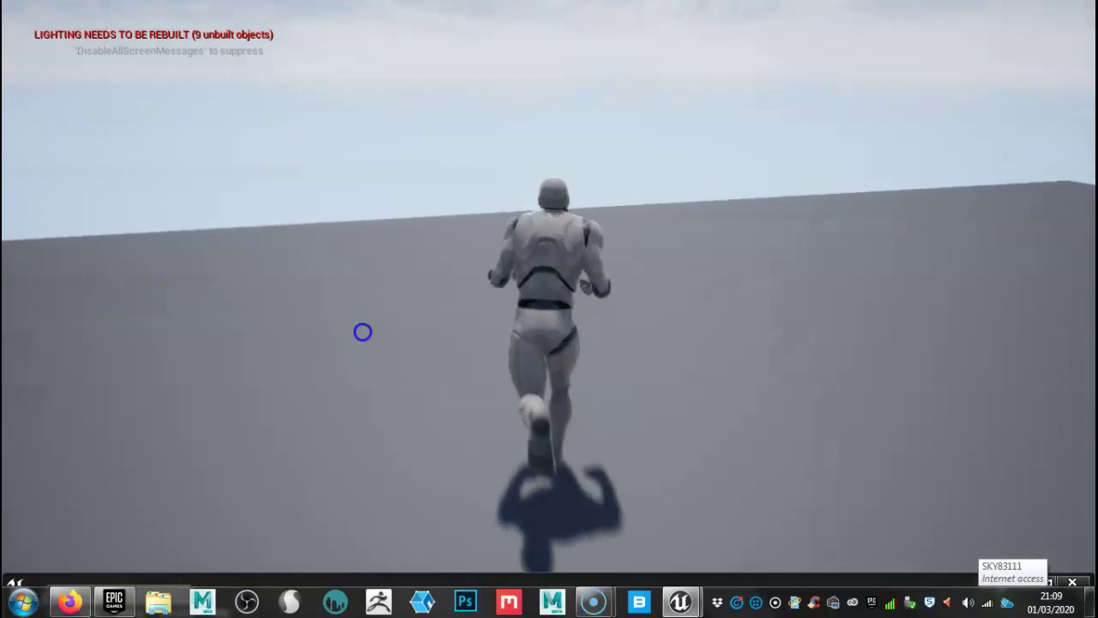
- Run the character back through the platform's door frame and on through the arena frame between the blocks to test the teleporters
click(993, 387)
key(w)
click(1067, 329)
key(w)
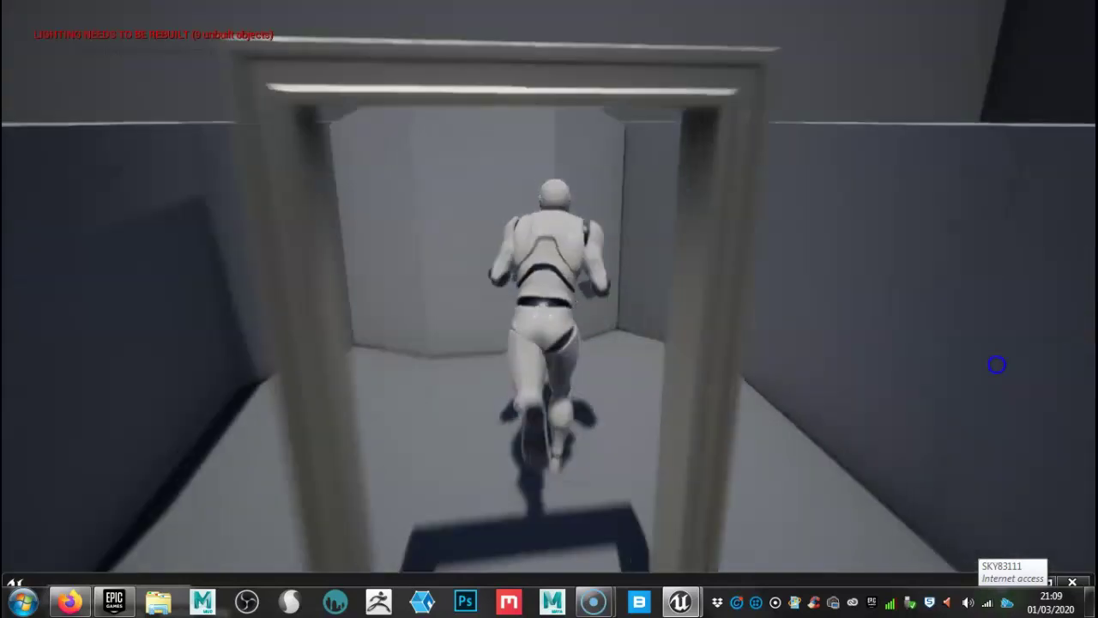
drag(998, 365, 472, 360)
key(w)
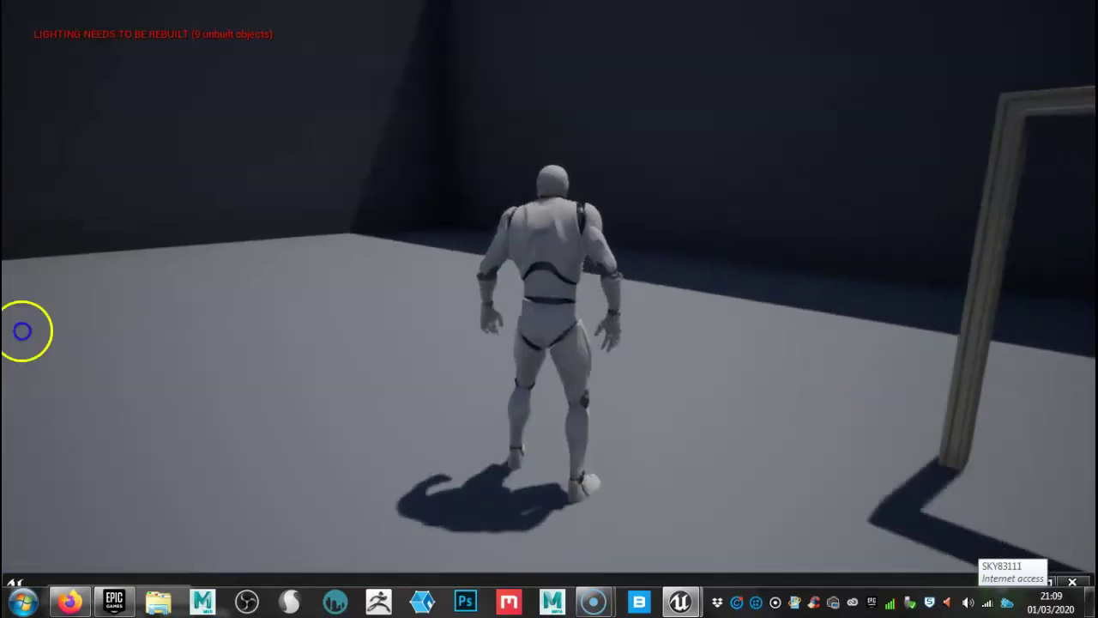
- Walk the character around the arena and examine the door frames from several angles
drag(22, 331, 1092, 357)
key(w)
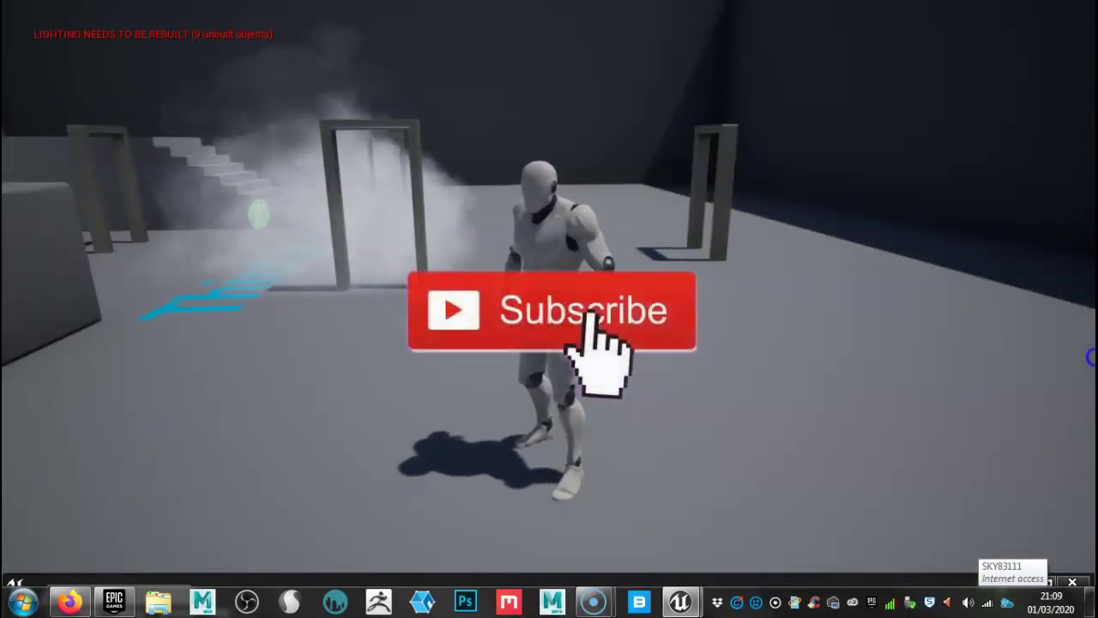
key(w)
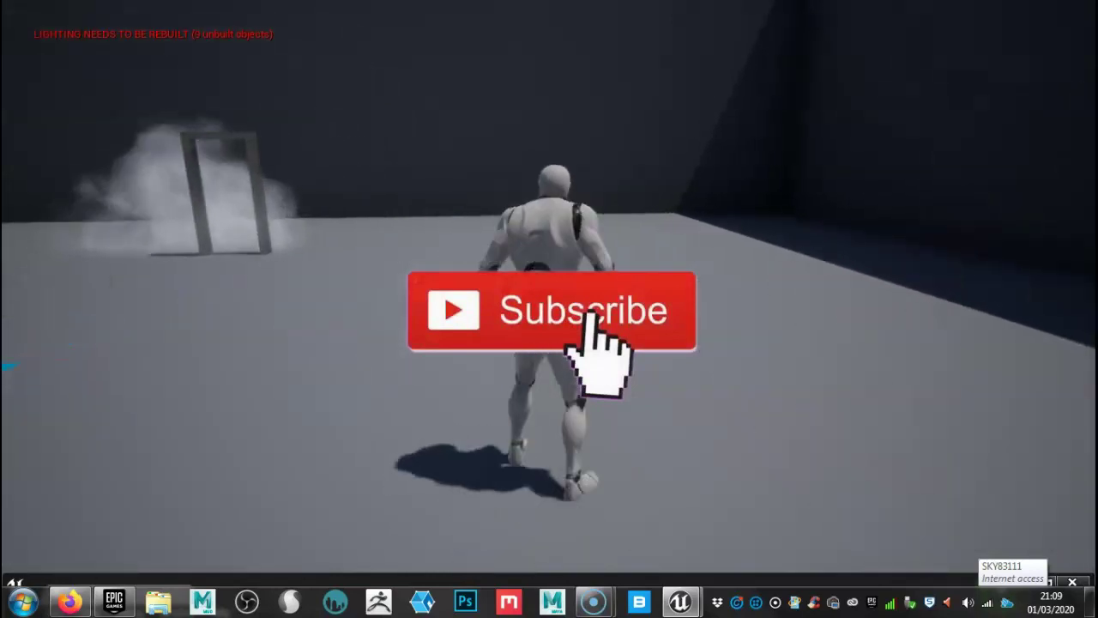
drag(998, 369, 711, 354)
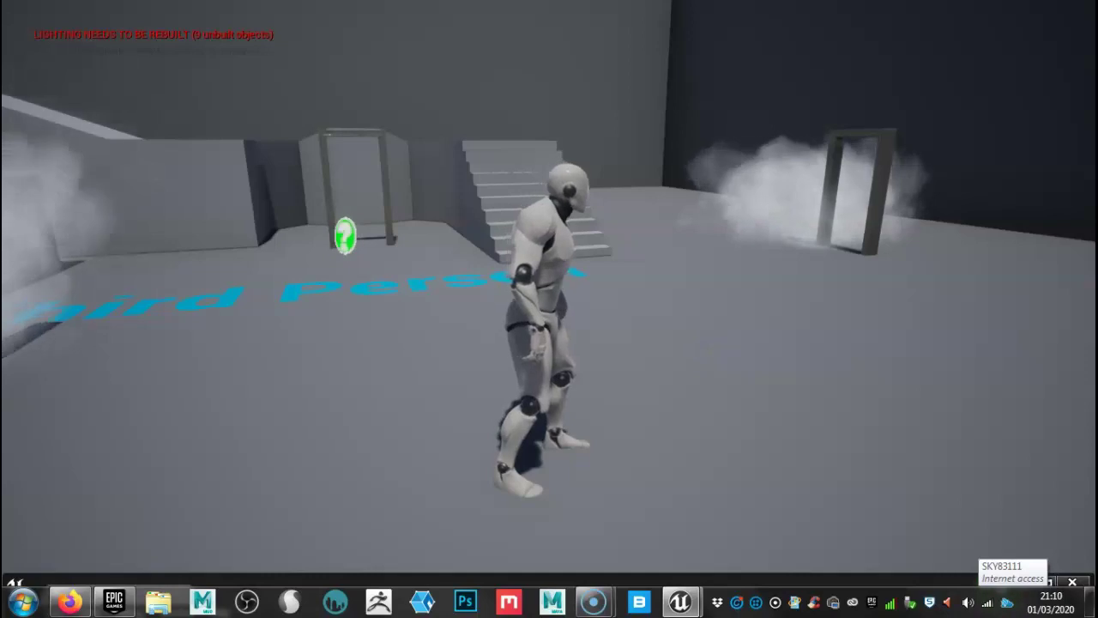
drag(710, 354, 441, 394)
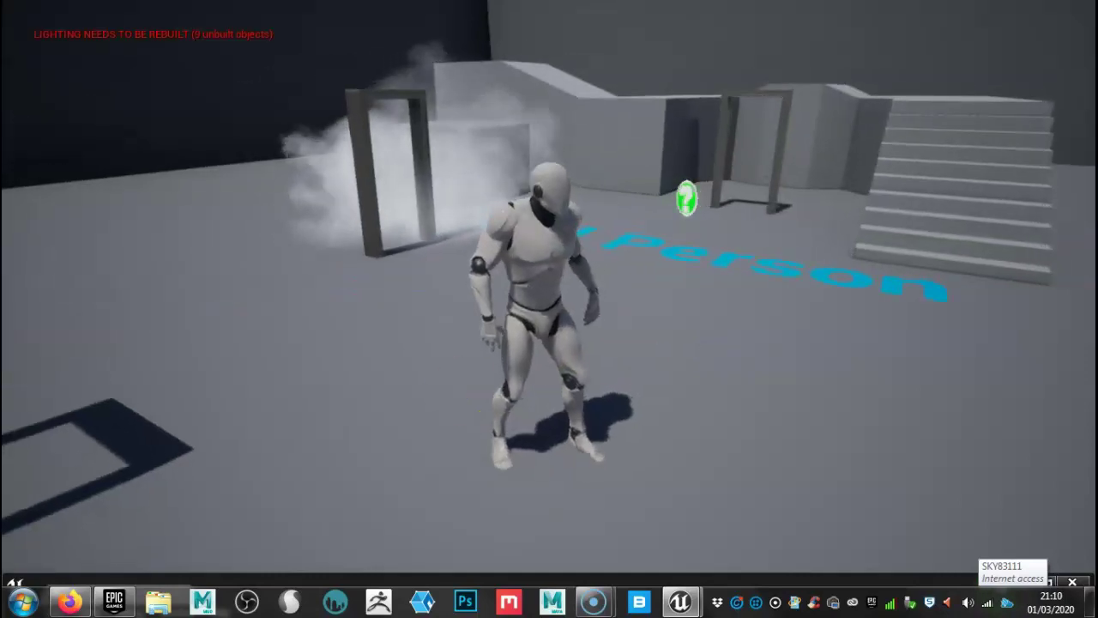